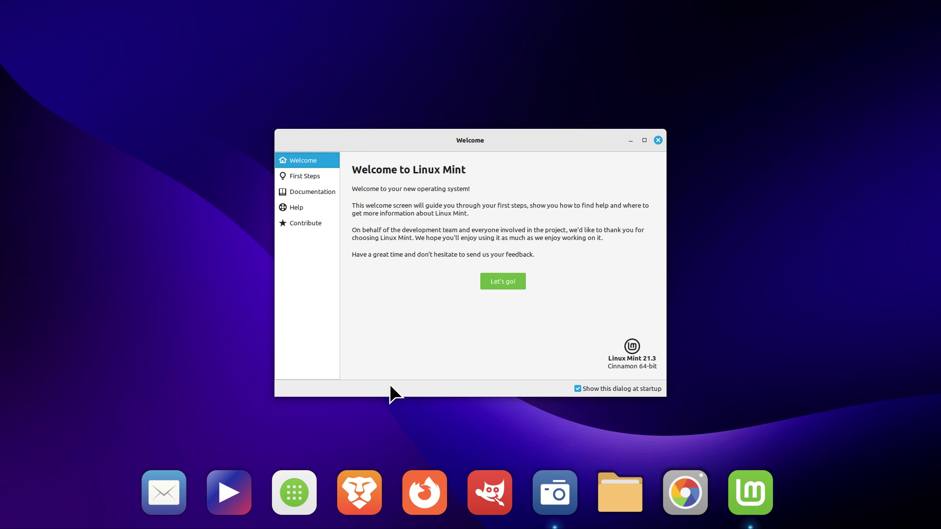
- Close the Welcome window and look up Plank's package page in the Software Manager by searching for "plank"
left_click(658, 140)
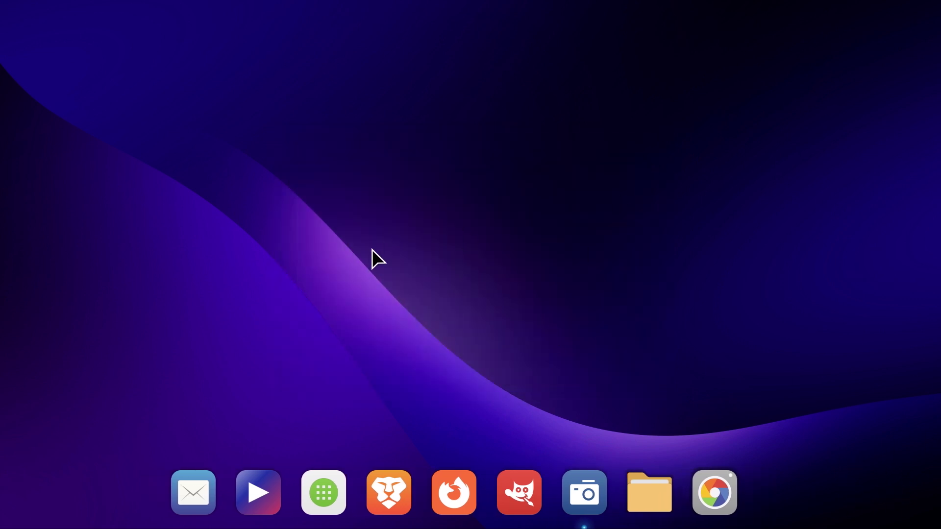
left_click(315, 484)
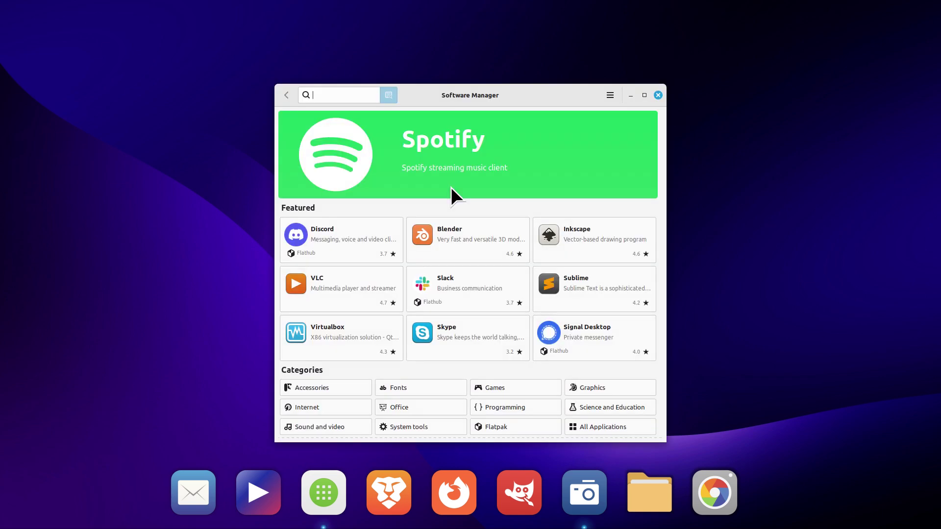
type("plank")
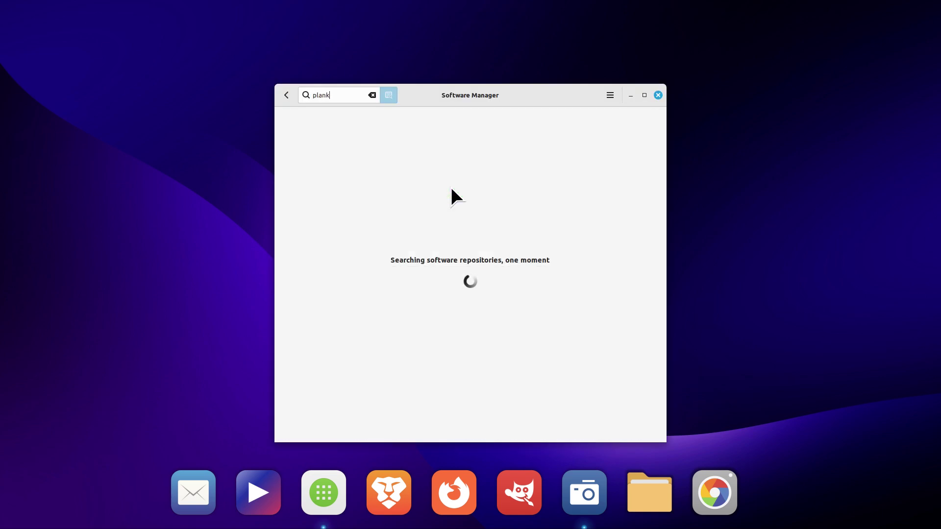
left_click(316, 134)
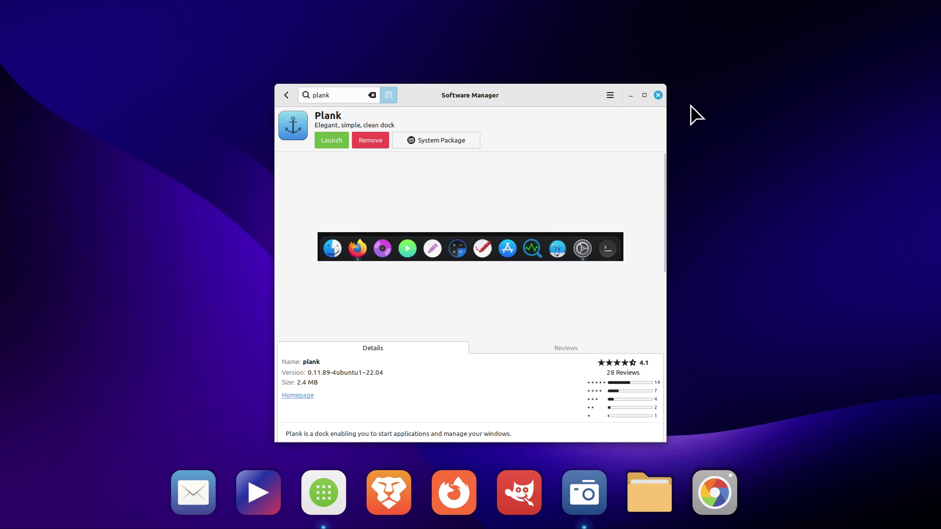
left_click(658, 95)
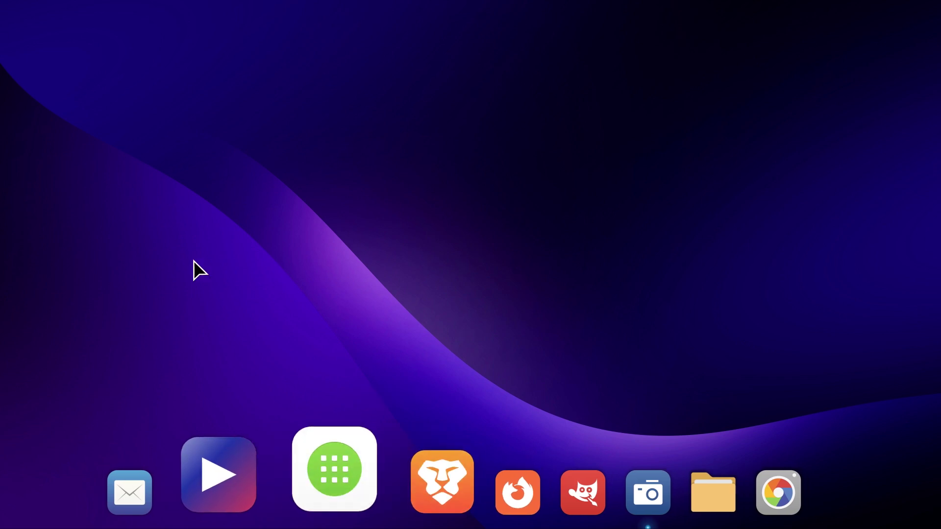
- Remove Plank from the Startup Applications in System Settings
left_click(24, 519)
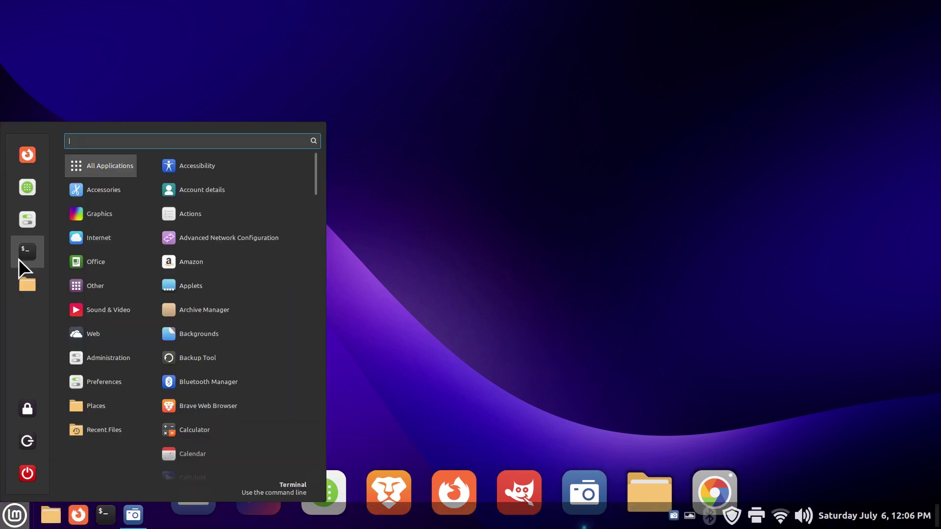
left_click(23, 221)
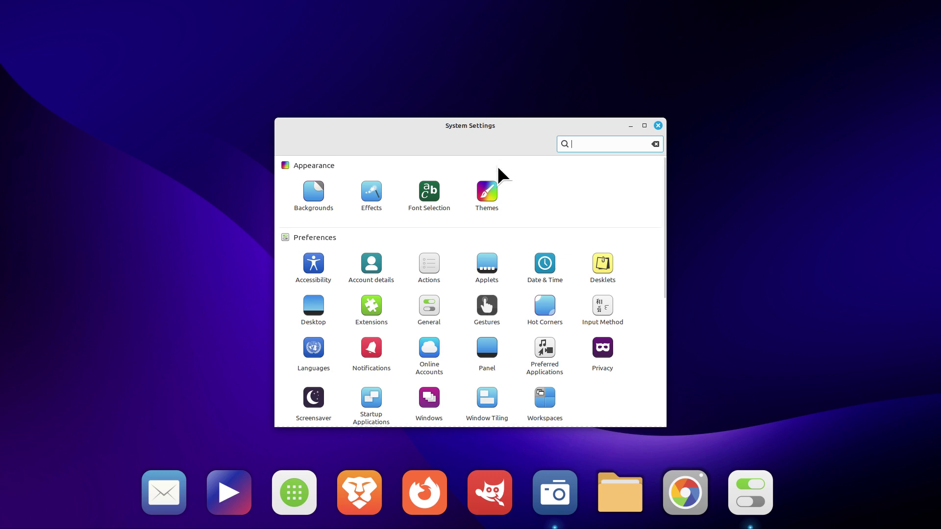
scroll(499, 167, "down", 4)
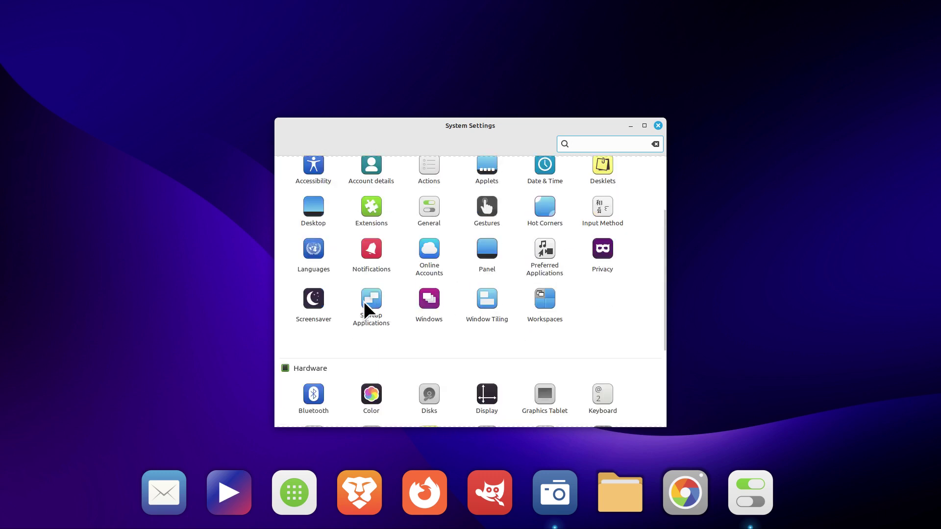
left_click(364, 301)
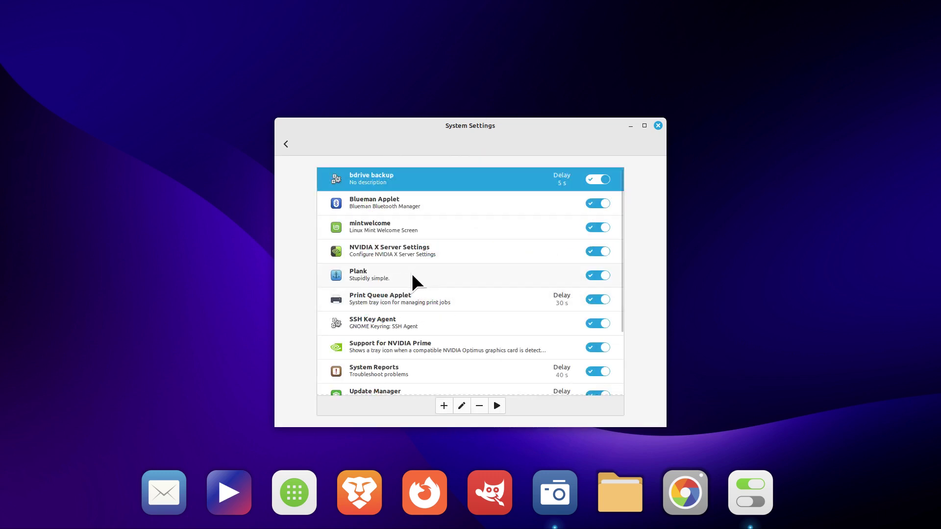
left_click(413, 283)
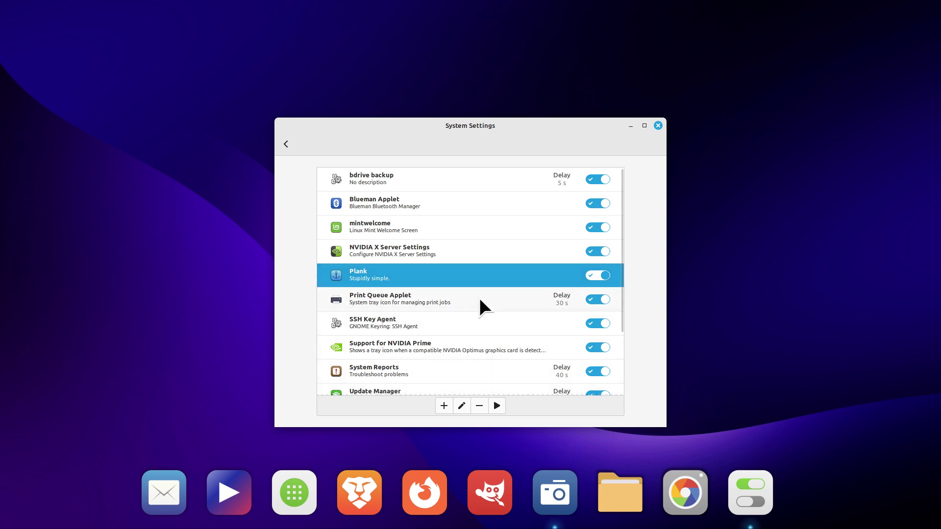
left_click(479, 405)
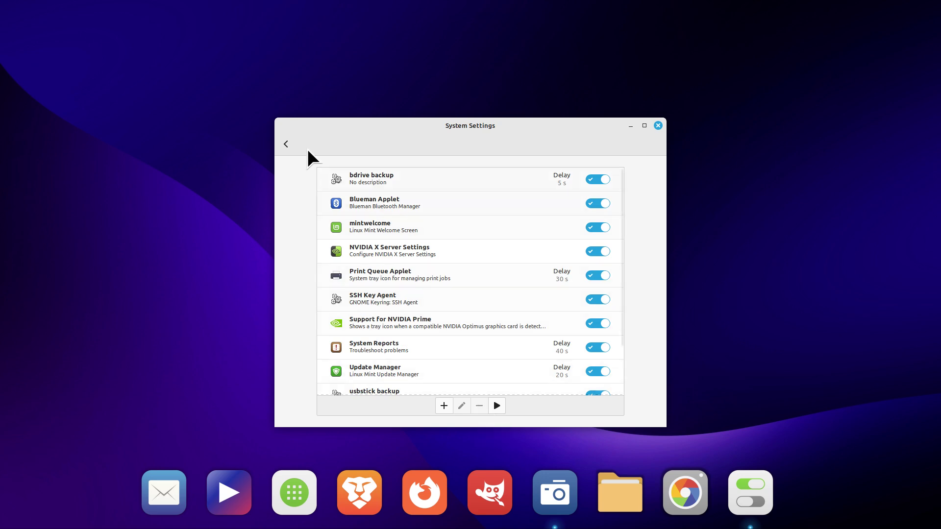
left_click(288, 143)
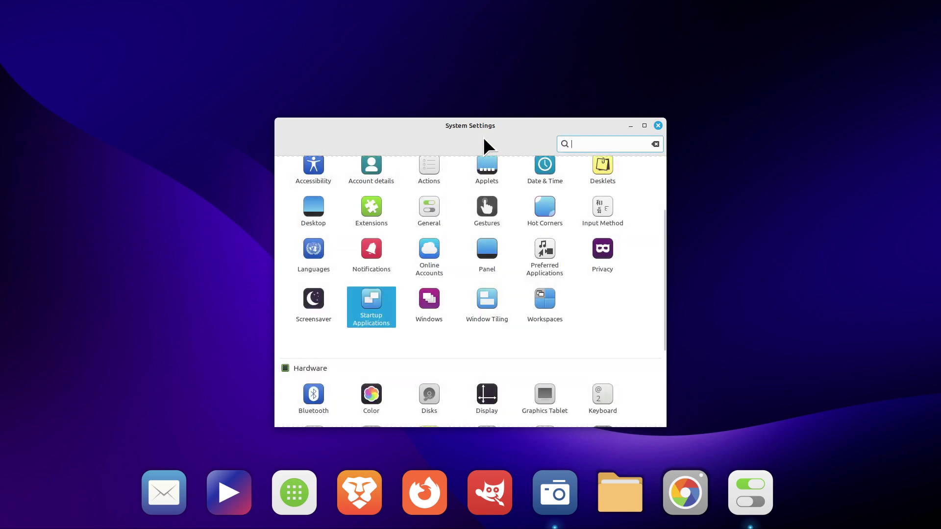
- Add Plank to the Startup Applications by picking it from the installed applications, and close System Settings
left_click(381, 305)
left_click(448, 410)
left_click(458, 435)
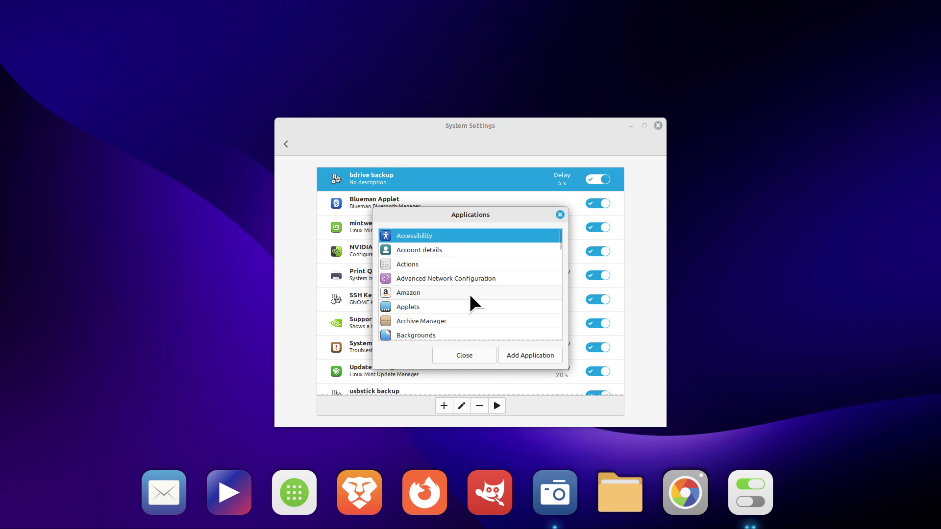
type("plank")
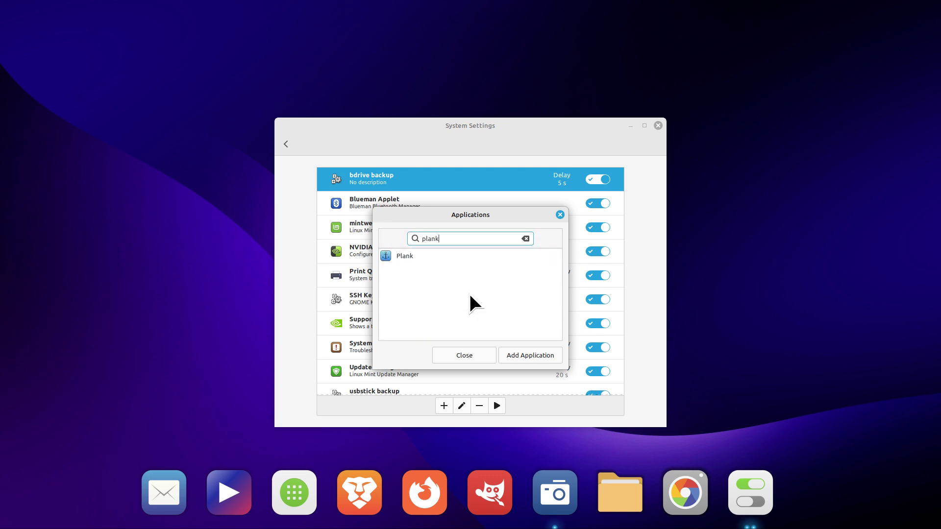
left_click(399, 257)
left_click(543, 361)
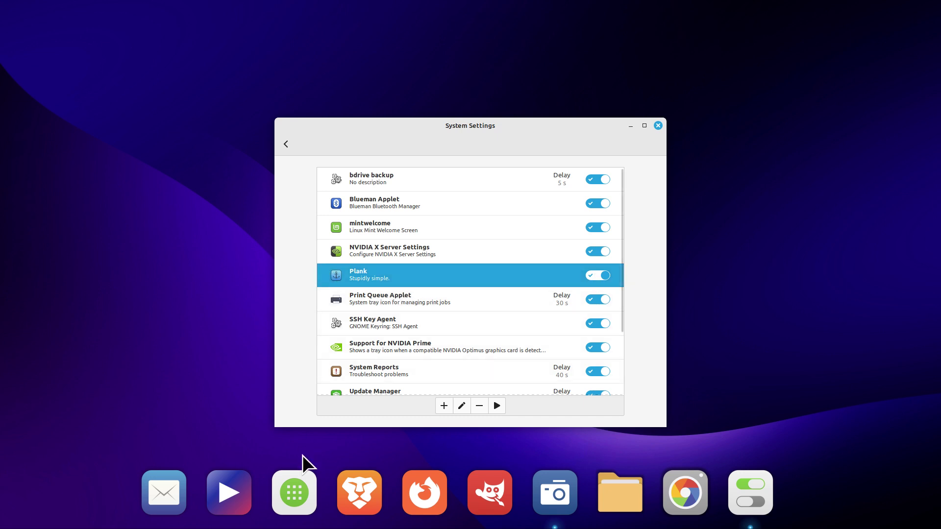
left_click(658, 126)
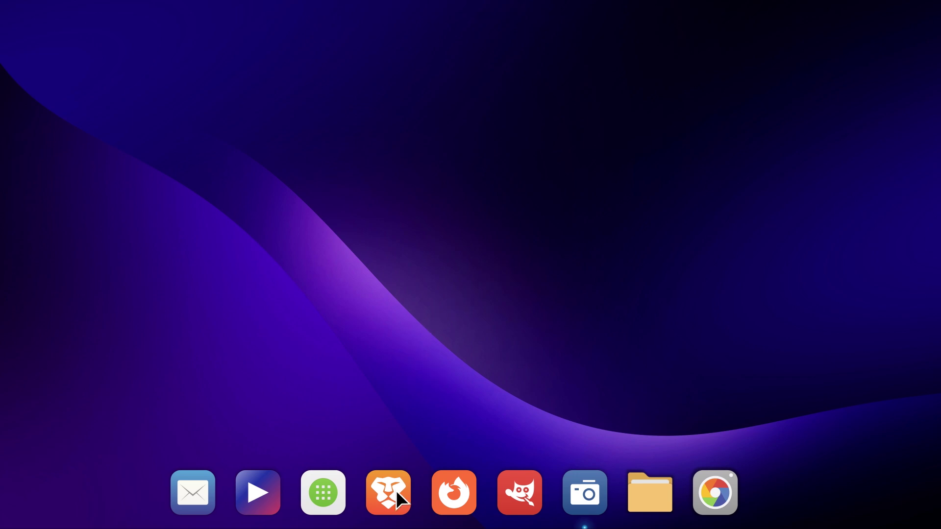
- Set the Plank dock's theme to Default in its preferences and close them
mouse_move(403, 528)
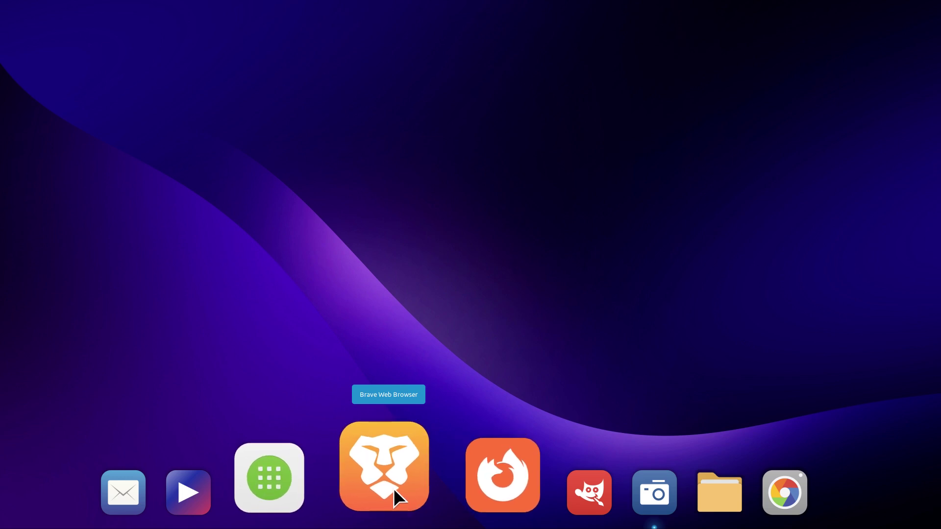
right_click(391, 434)
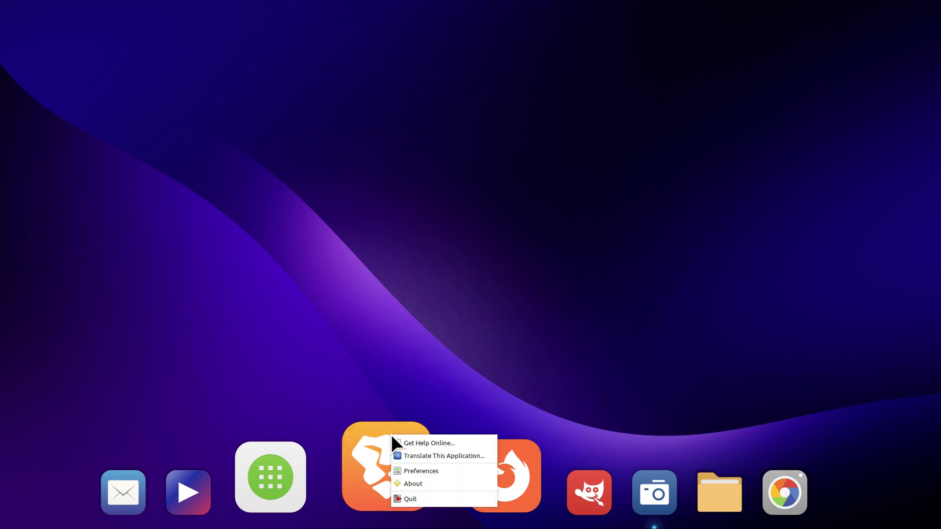
left_click(420, 472)
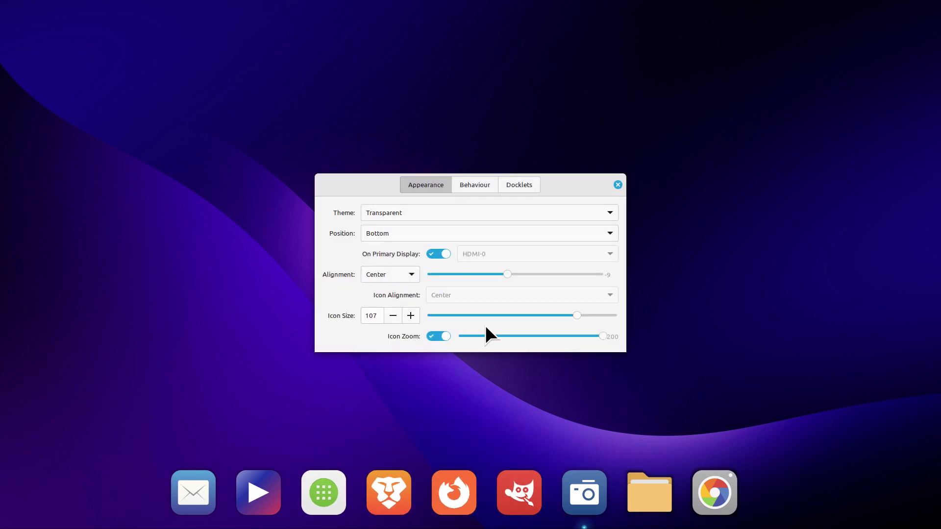
left_click(418, 213)
left_click(416, 167)
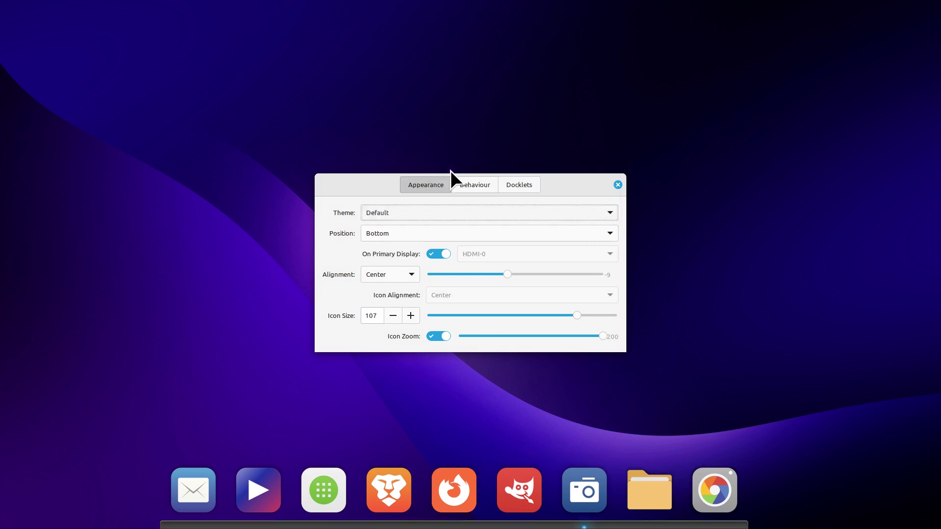
left_click(618, 185)
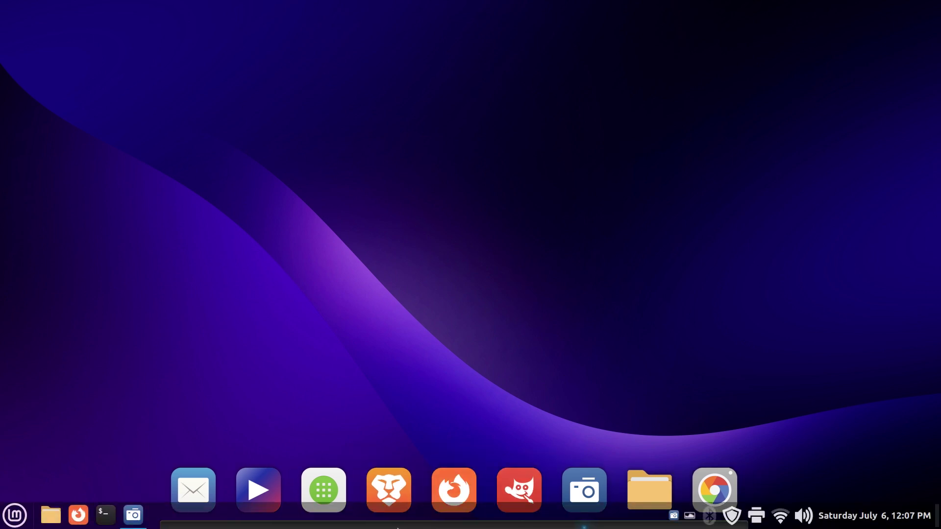
- Examine the auto-hide option in the Panel section of System Settings
left_click(26, 524)
left_click(27, 218)
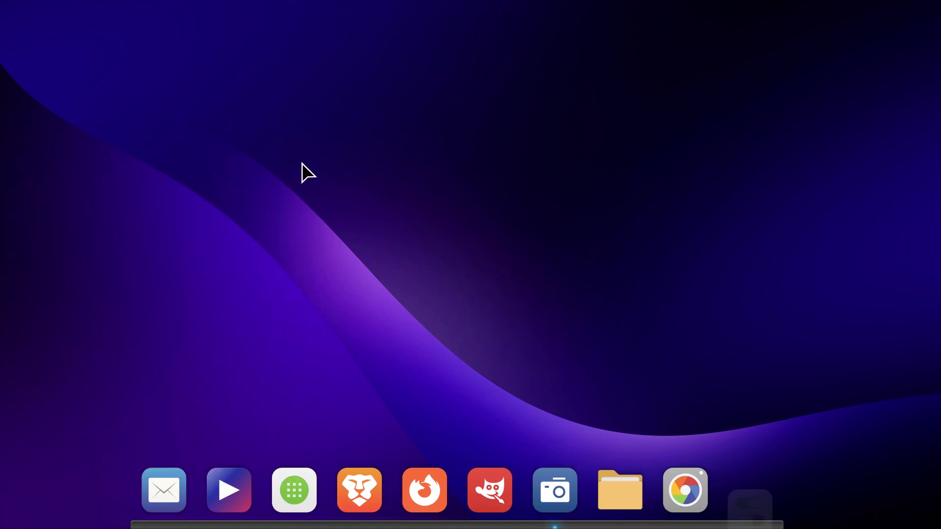
scroll(499, 253, "down", 1)
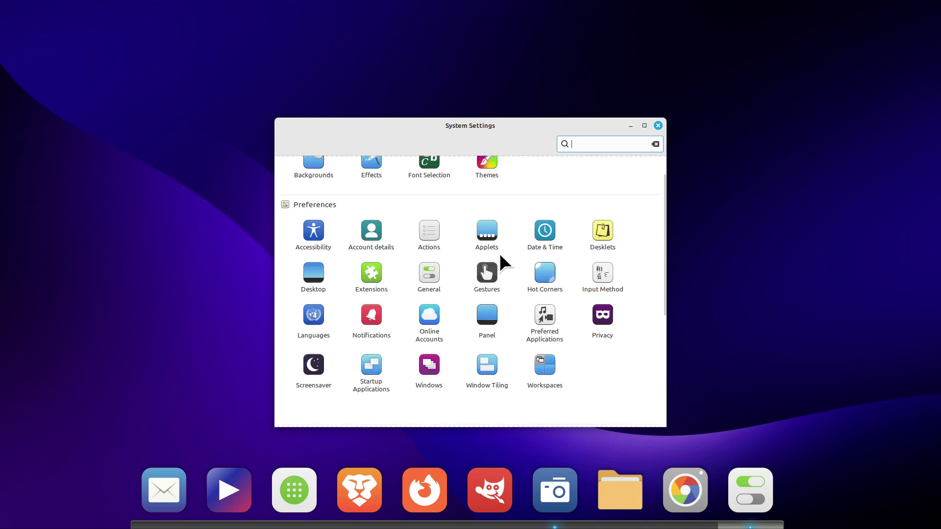
left_click(487, 316)
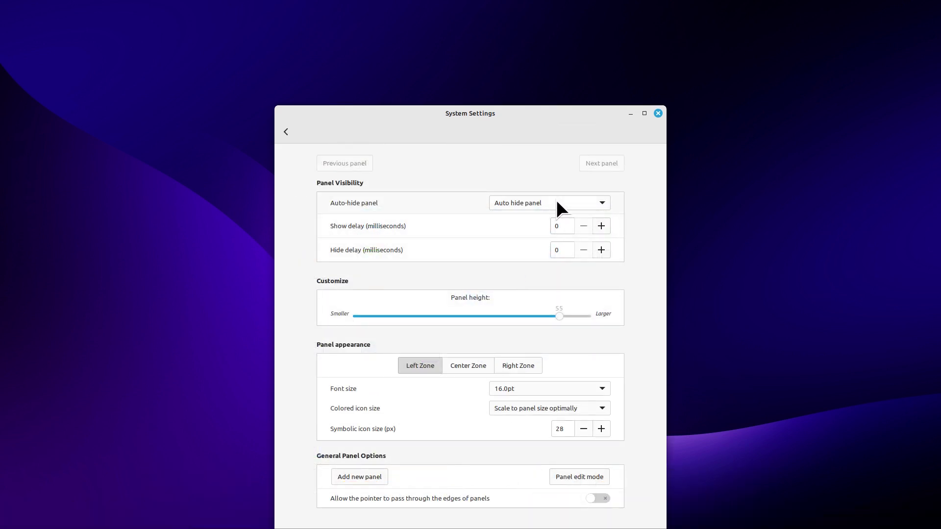
left_click(658, 113)
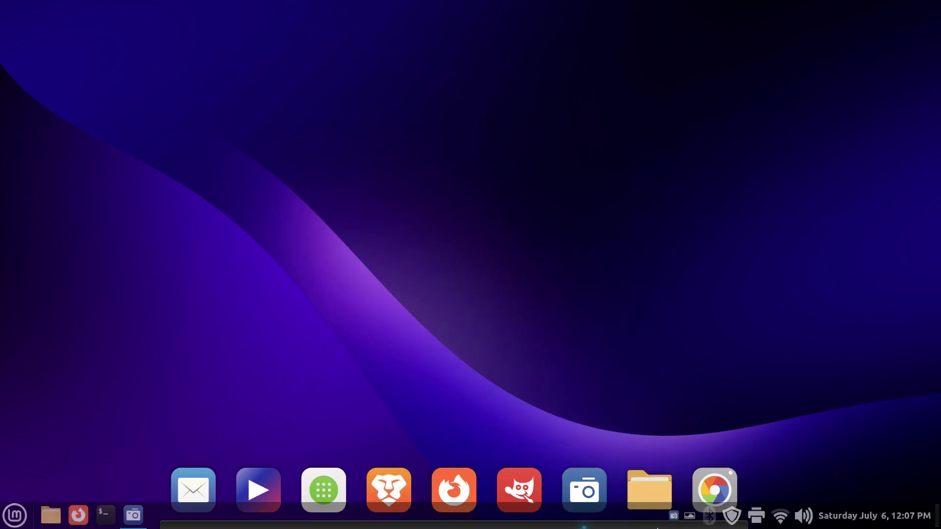
- Bring up the panel settings directly from the desktop panel and examine the panel visibility options
right_click(652, 516)
left_click(653, 382)
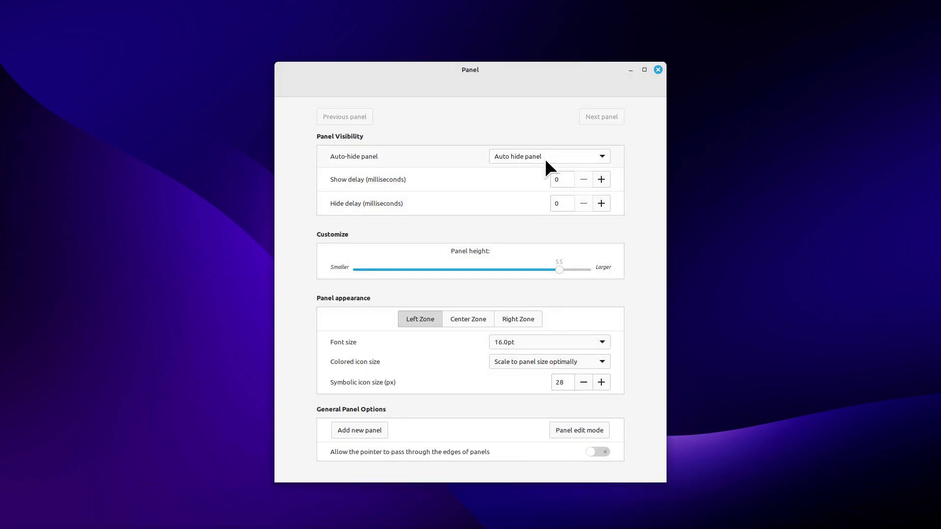
left_click(657, 69)
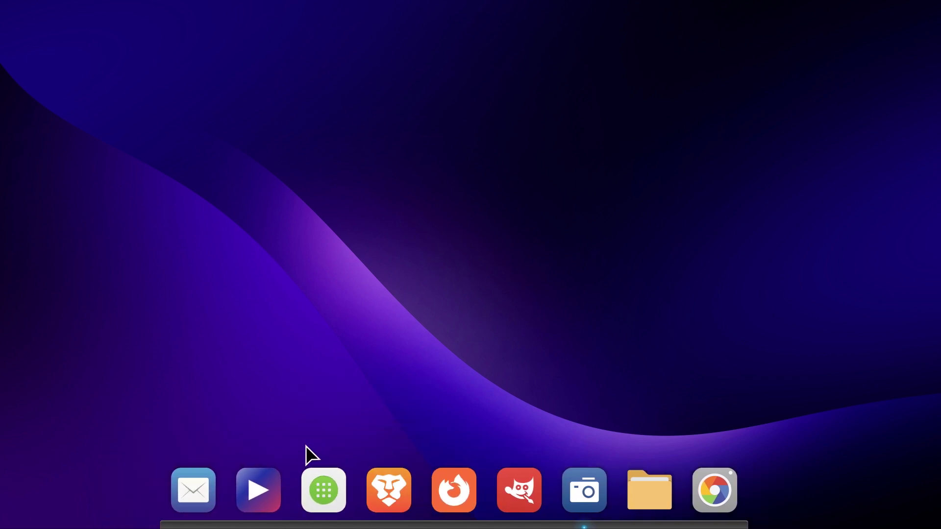
- Remove the Software Manager from the dock by turning off Keep in Dock
right_click(314, 479)
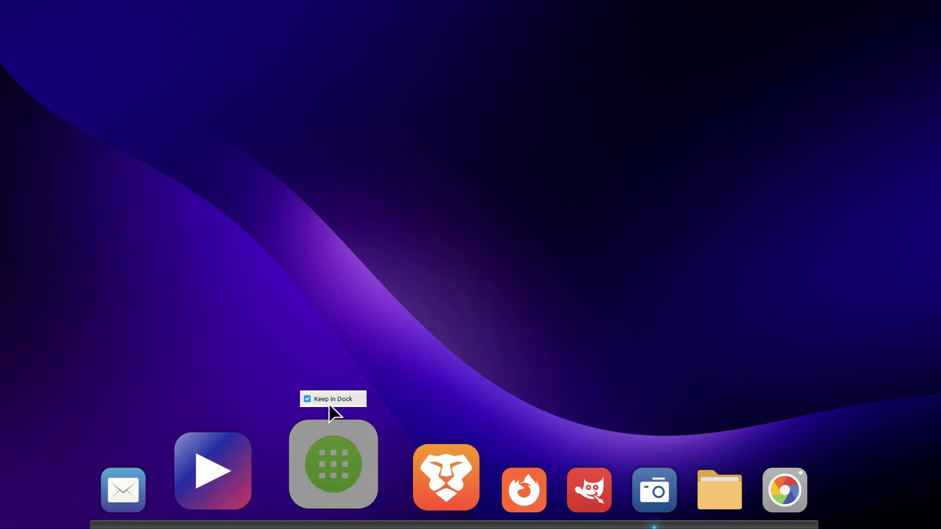
left_click(309, 398)
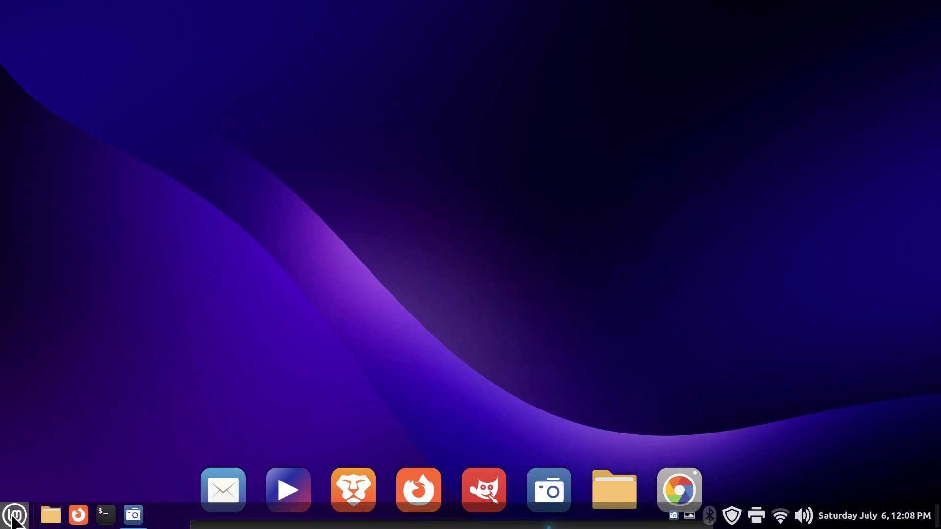
- Launch the Software Manager from the application menu, minimize it and pin it with Keep in Dock
left_click(15, 515)
left_click(27, 187)
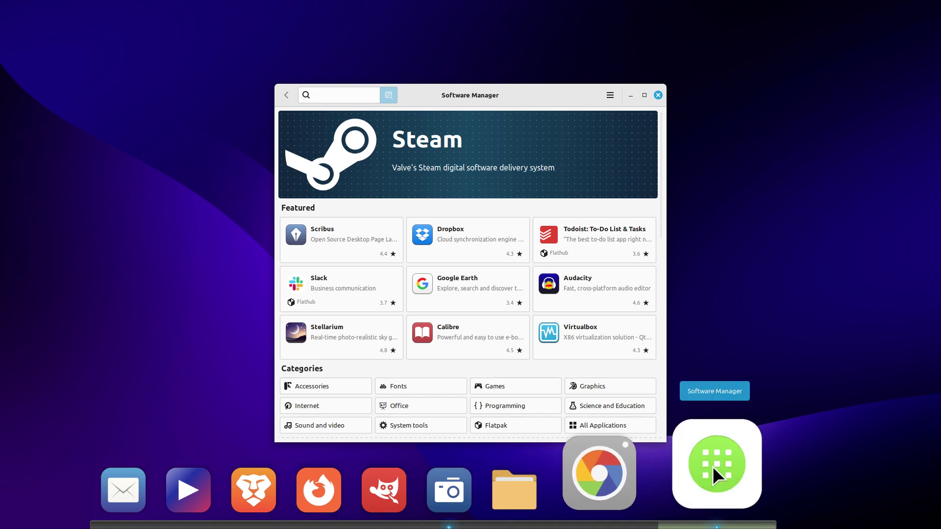
left_click(631, 95)
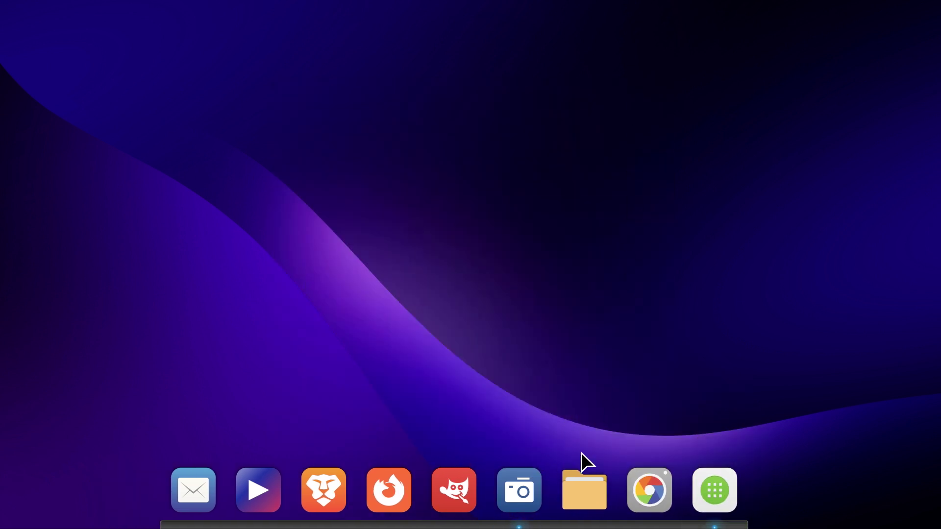
right_click(709, 464)
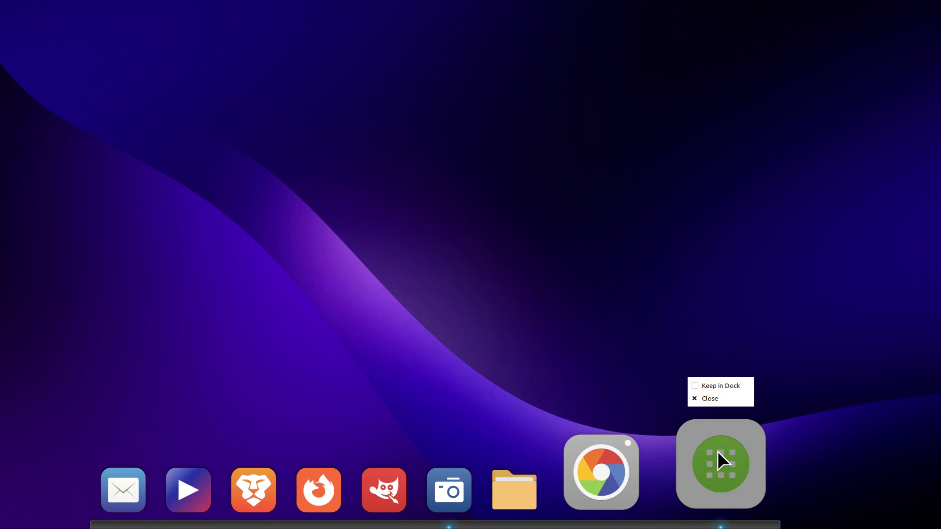
left_click(718, 387)
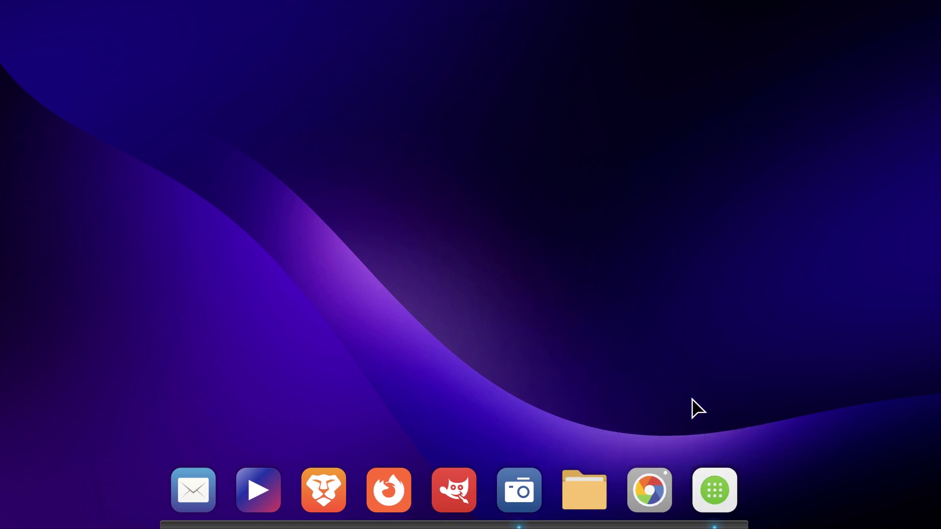
- Move the Software Manager icon between Brave and Firefox in the dock and restore its window from there
left_click_drag(714, 474, 384, 475)
mouse_move(388, 527)
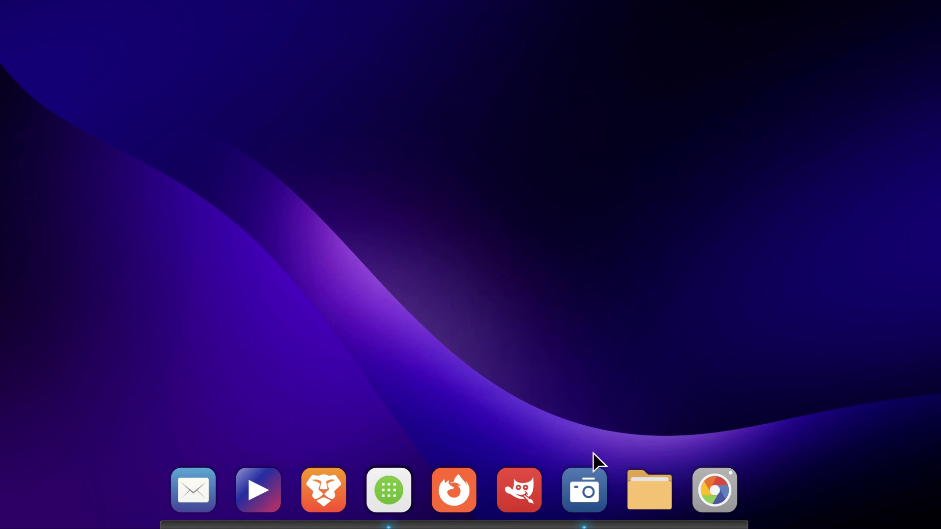
left_click(394, 484)
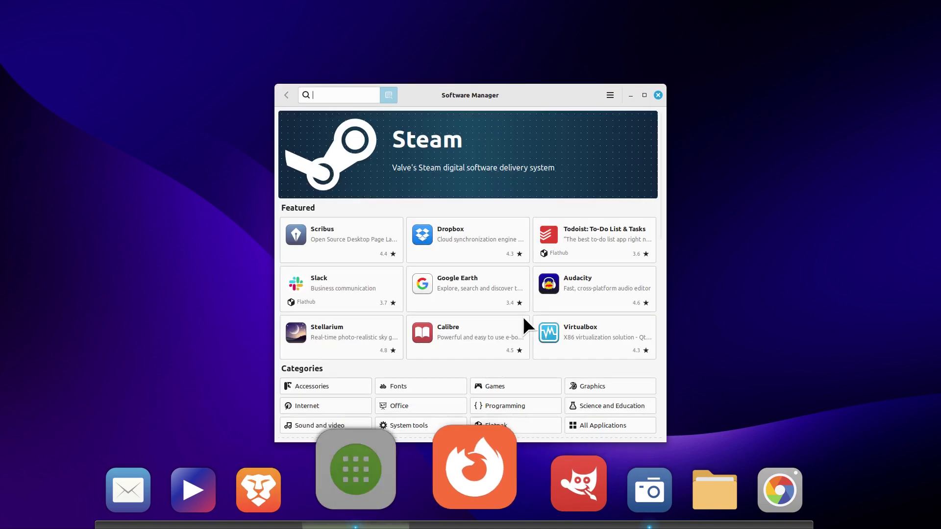
- Close the Software Manager window and examine the options in the Brave dock icon's menu
left_click(659, 96)
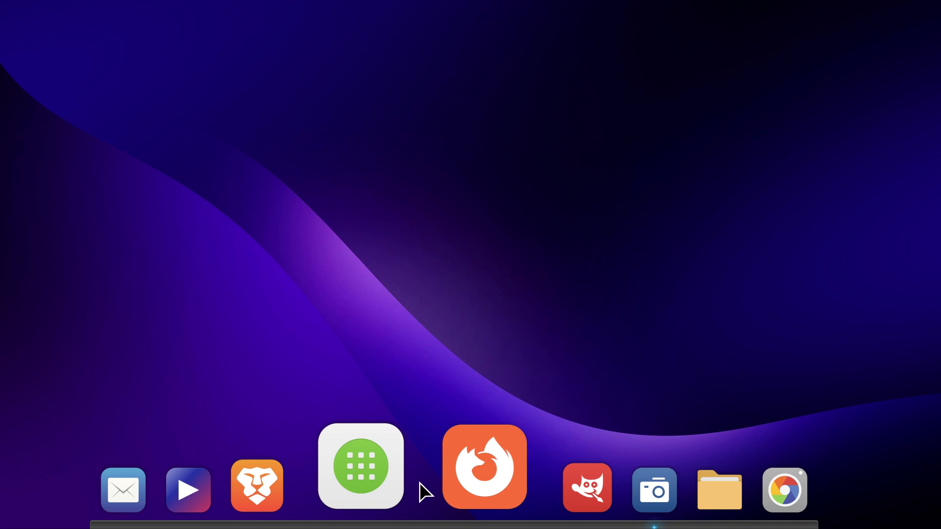
mouse_move(290, 523)
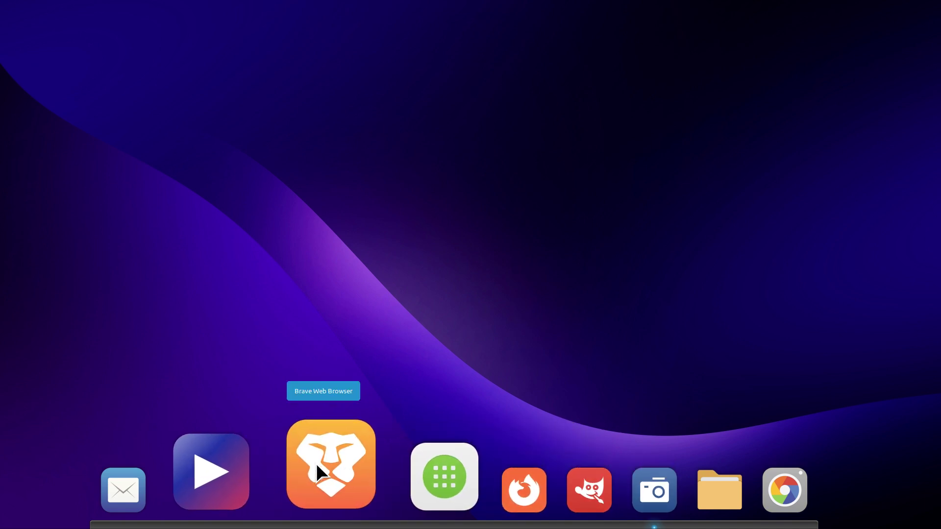
right_click(319, 449)
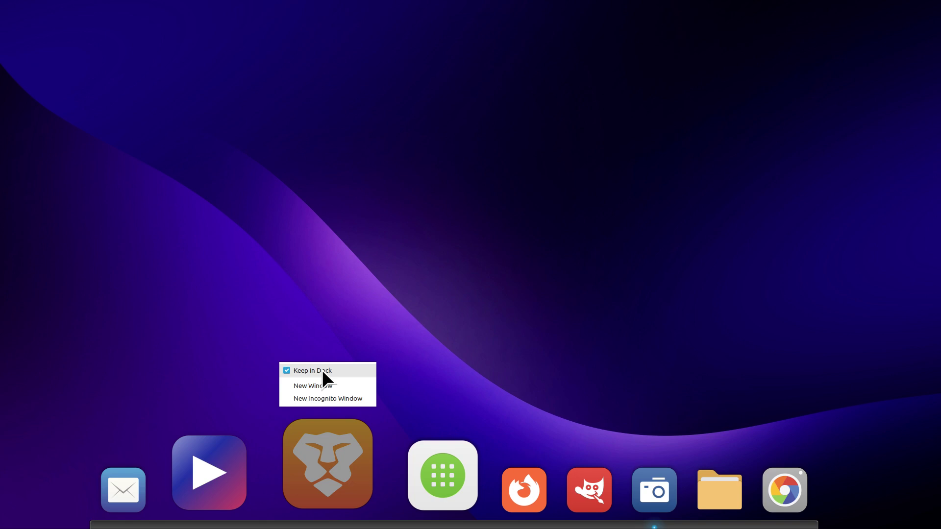
left_click(385, 346)
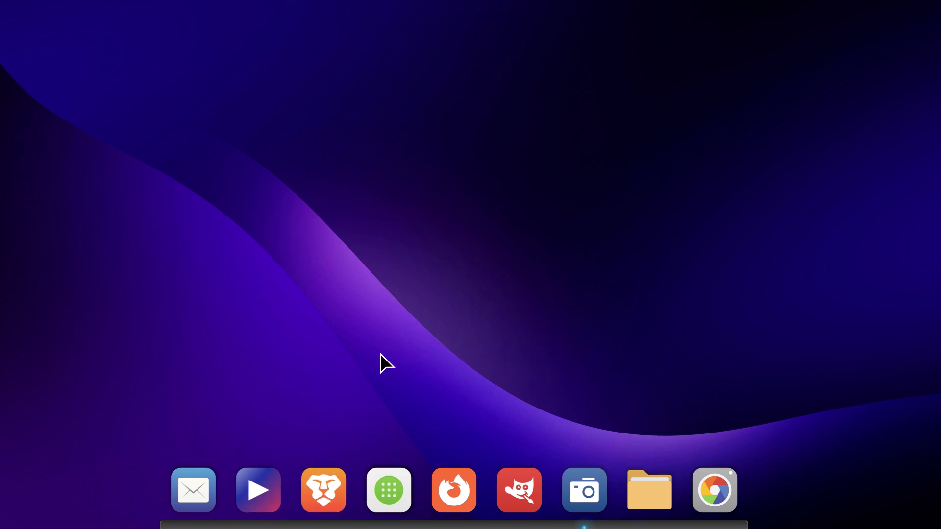
- Open the dock's preferences and turn Icon Zoom off and back on
right_click(325, 472)
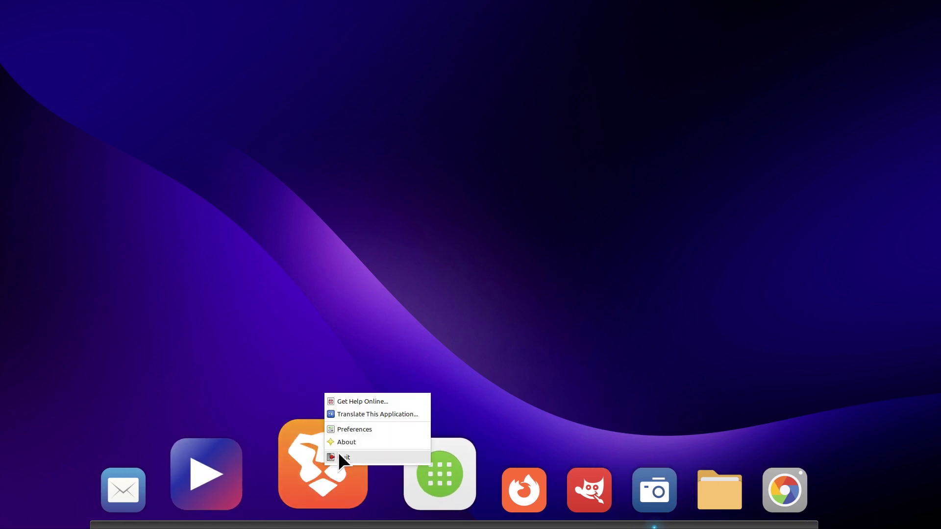
left_click(363, 429)
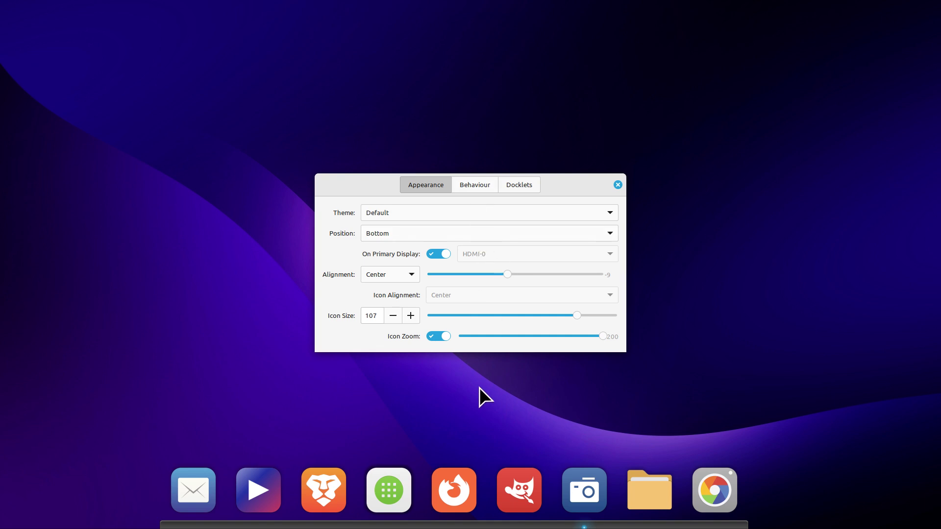
left_click(429, 337)
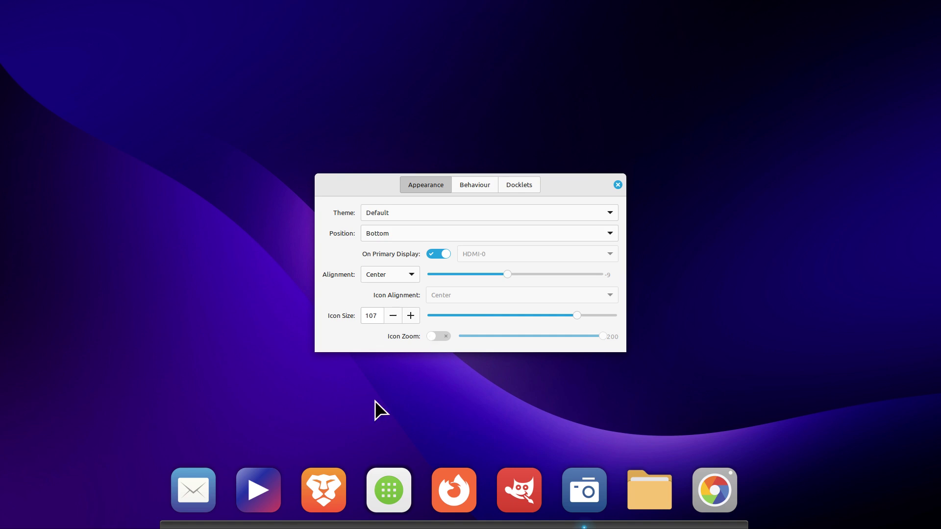
left_click(438, 336)
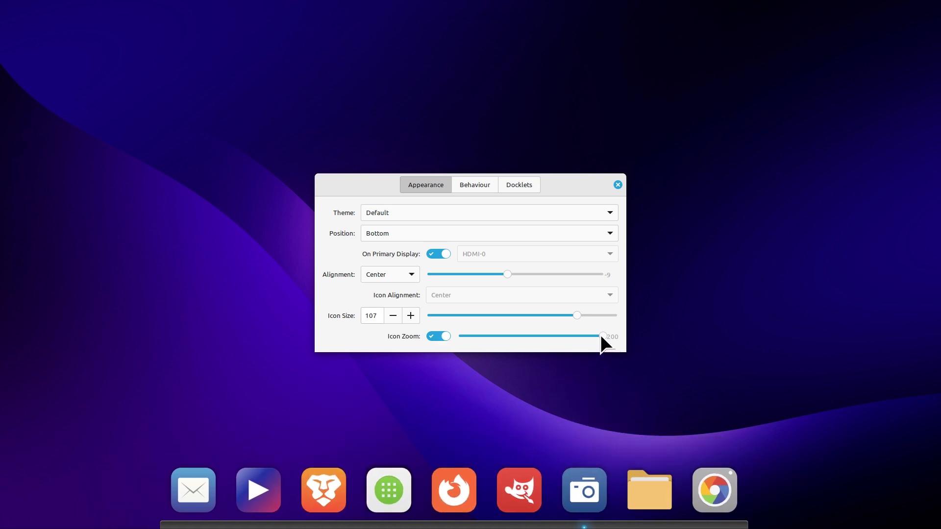
- Try Icon Zoom levels of 109 and 159 and return the zoom to 200
left_click_drag(603, 337, 474, 343)
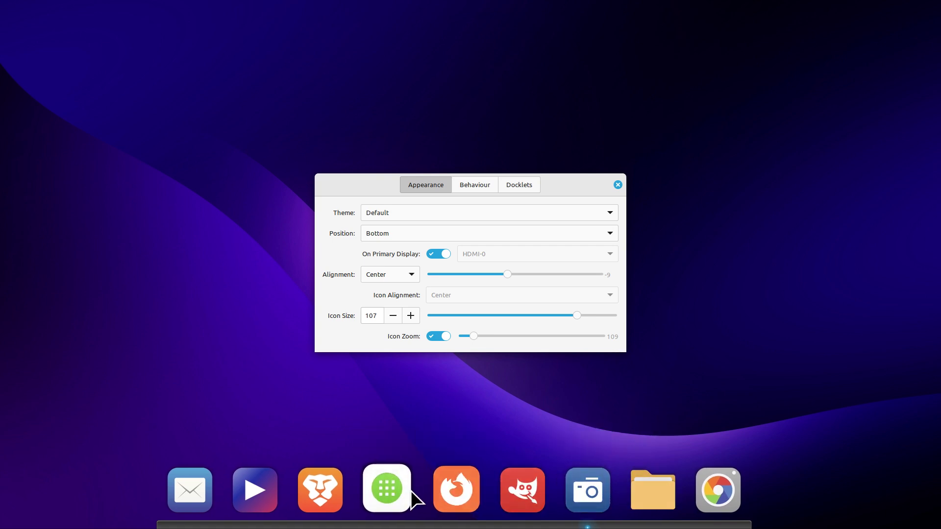
left_click_drag(499, 338, 545, 337)
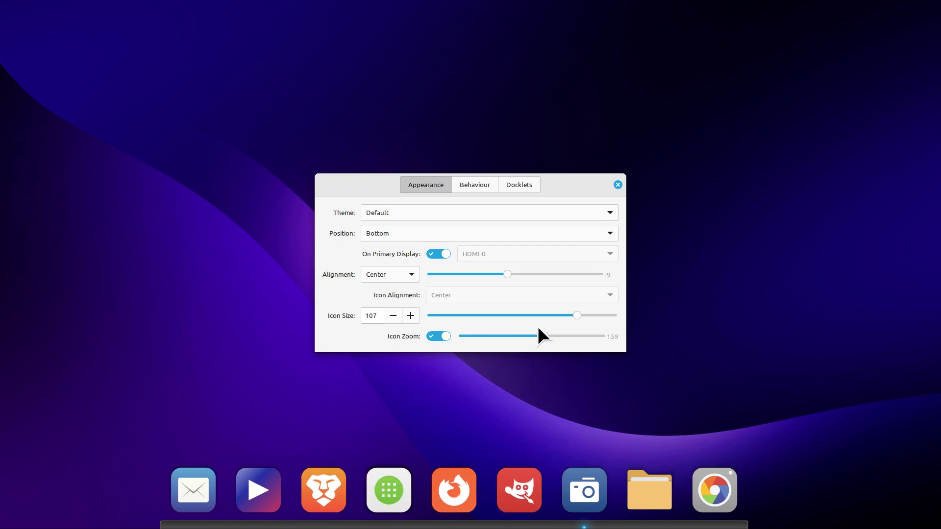
left_click_drag(544, 336, 613, 342)
- Try dock icon sizes of 24 and 128 and reduce the size to 104
left_click_drag(576, 316, 413, 307)
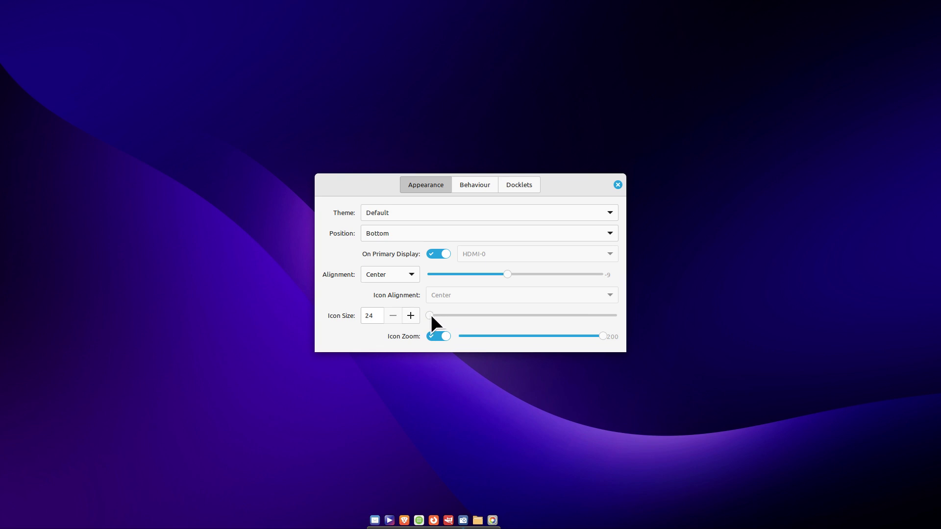
left_click_drag(431, 315, 638, 316)
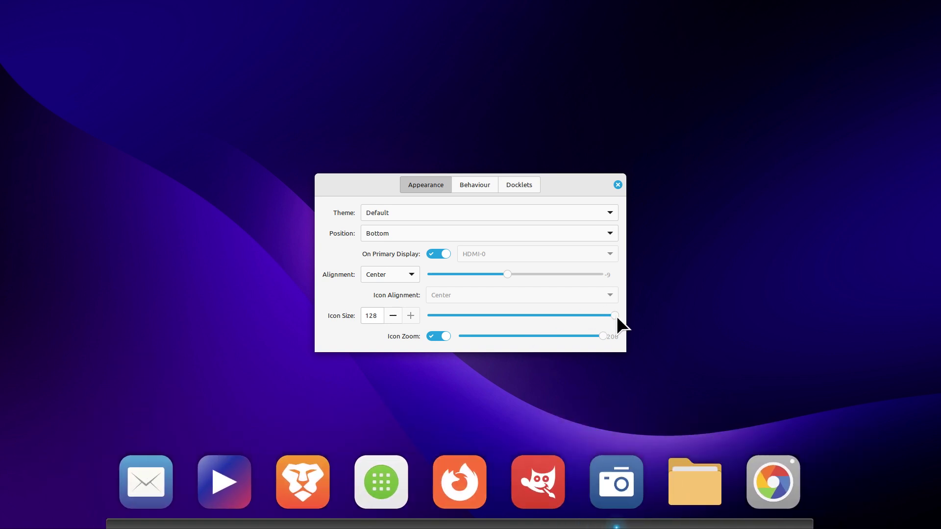
left_click_drag(616, 315, 572, 316)
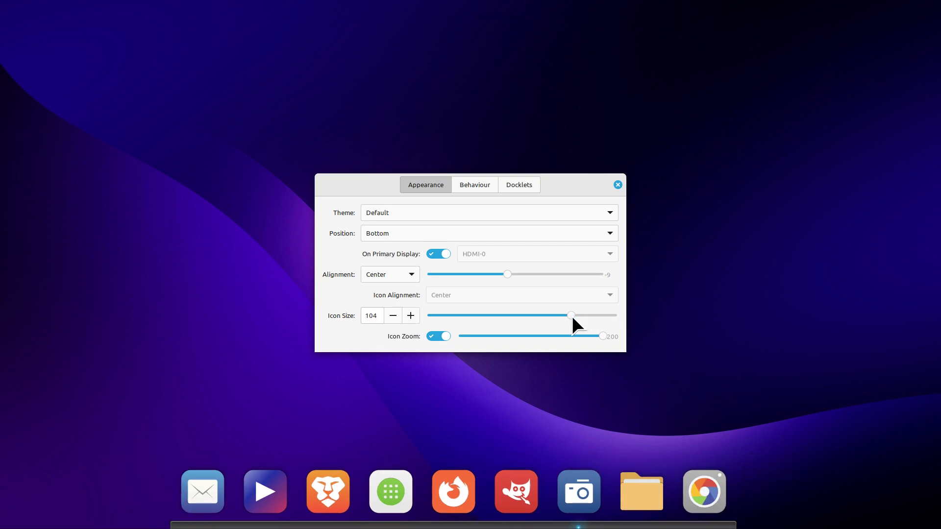
- Launch Web Apps from the Internet applications, delete the Amazon web app and close the window
left_click(15, 516)
mouse_move(75, 310)
mouse_move(86, 236)
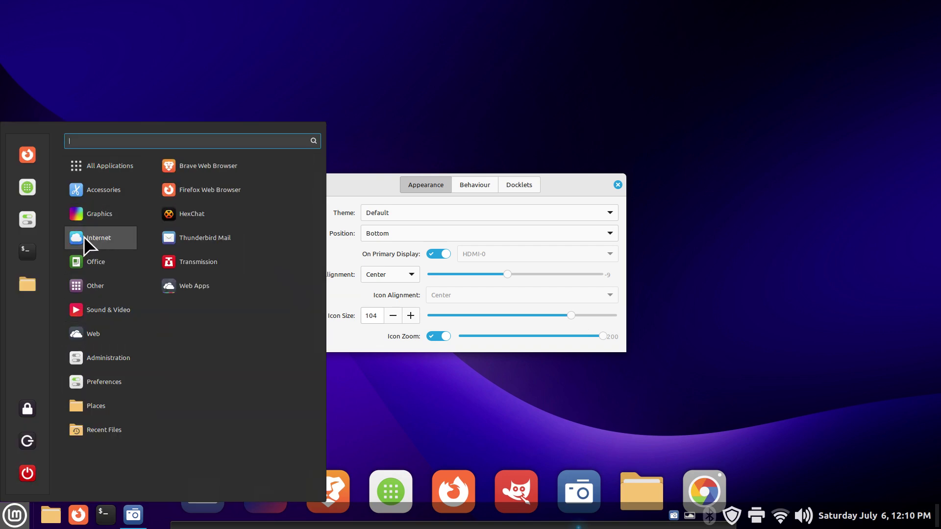
left_click(196, 287)
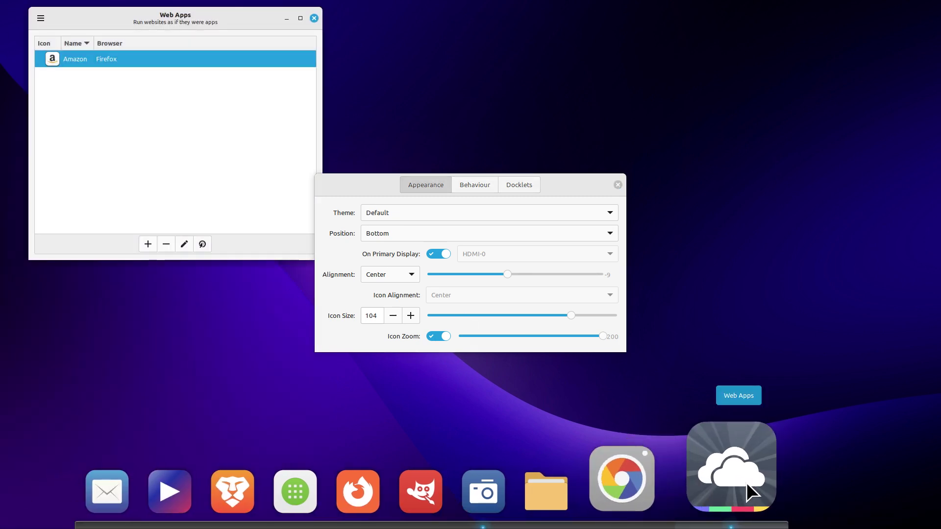
left_click(164, 244)
left_click(205, 169)
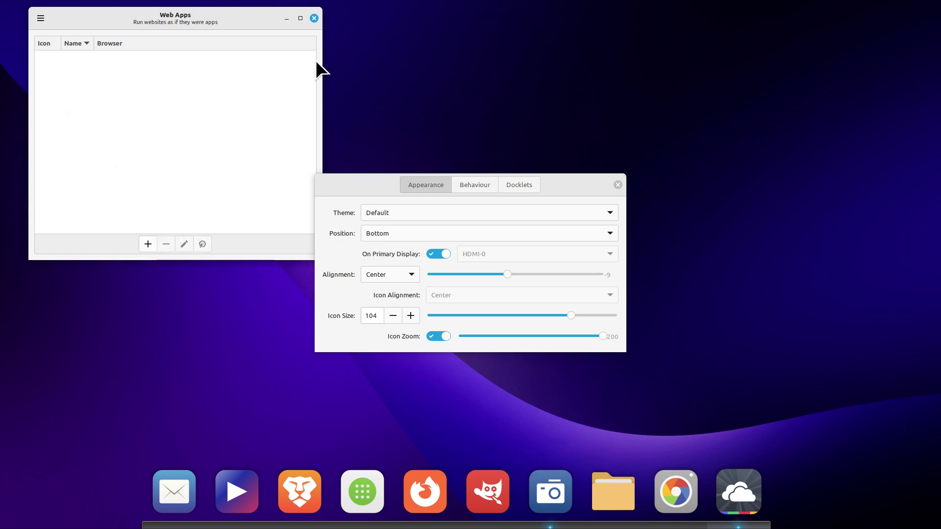
left_click(314, 18)
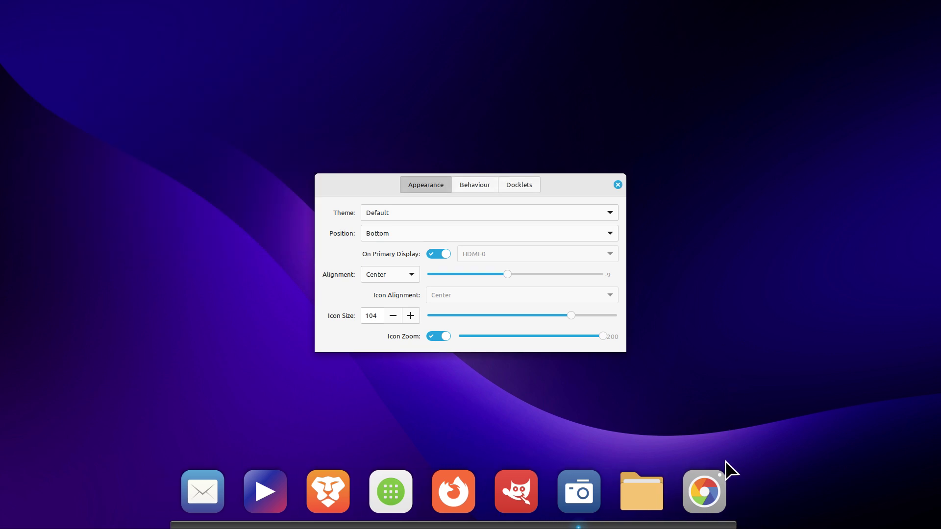
- Launch Web Apps again, pin it with Keep in Dock and close its window
left_click(15, 514)
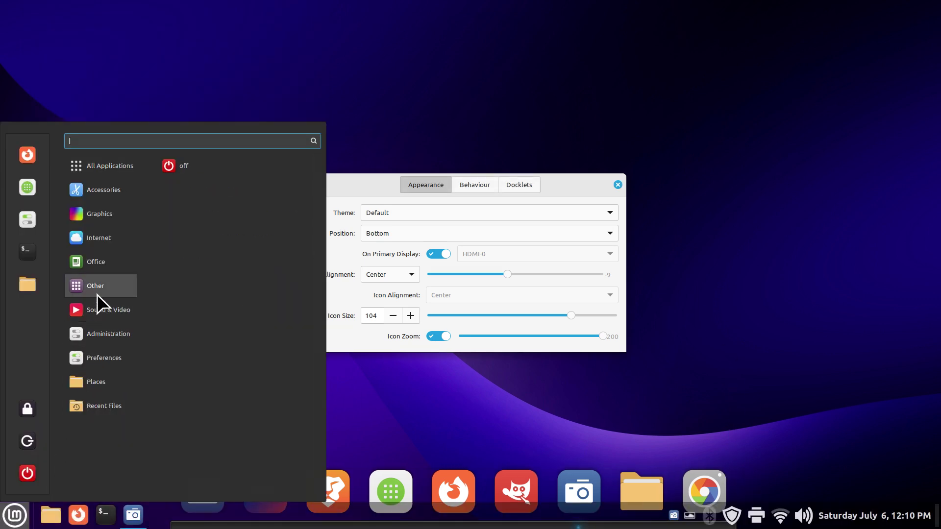
mouse_move(101, 242)
left_click(217, 286)
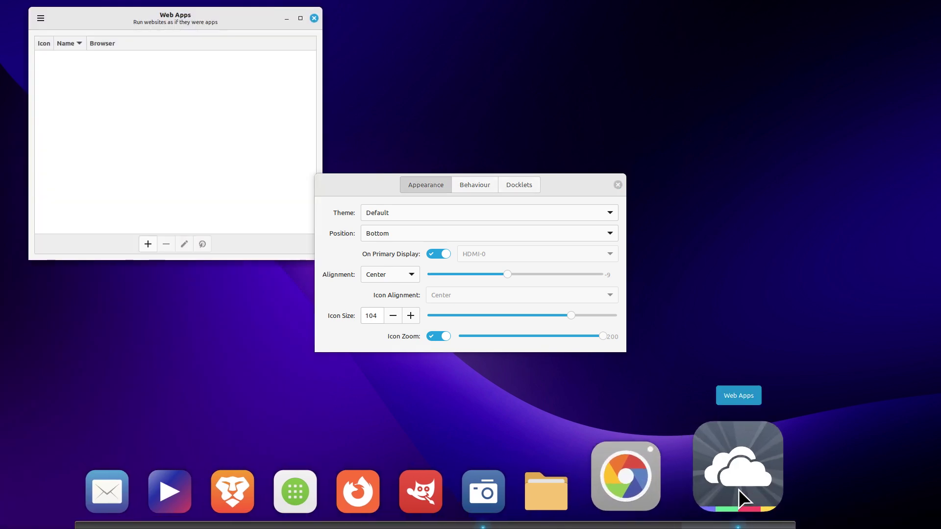
right_click(739, 488)
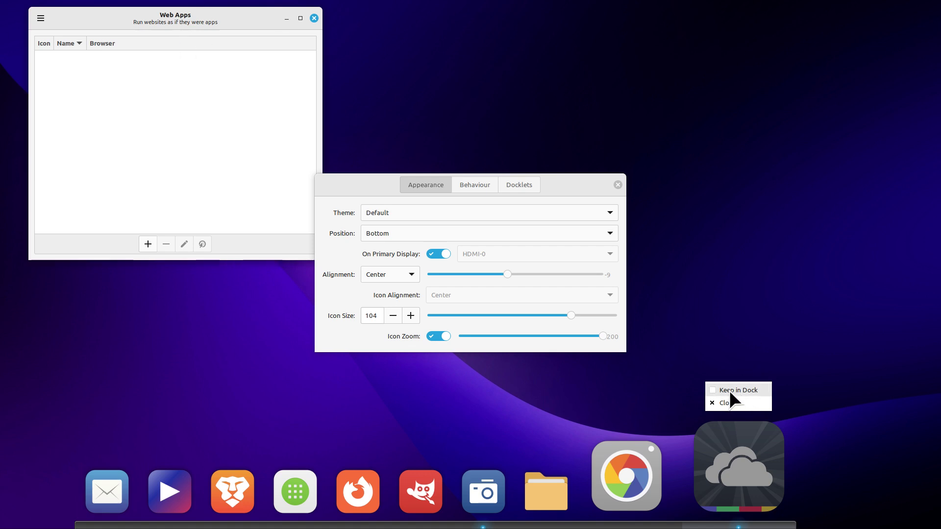
key("Escape")
left_click(314, 19)
left_click(740, 488)
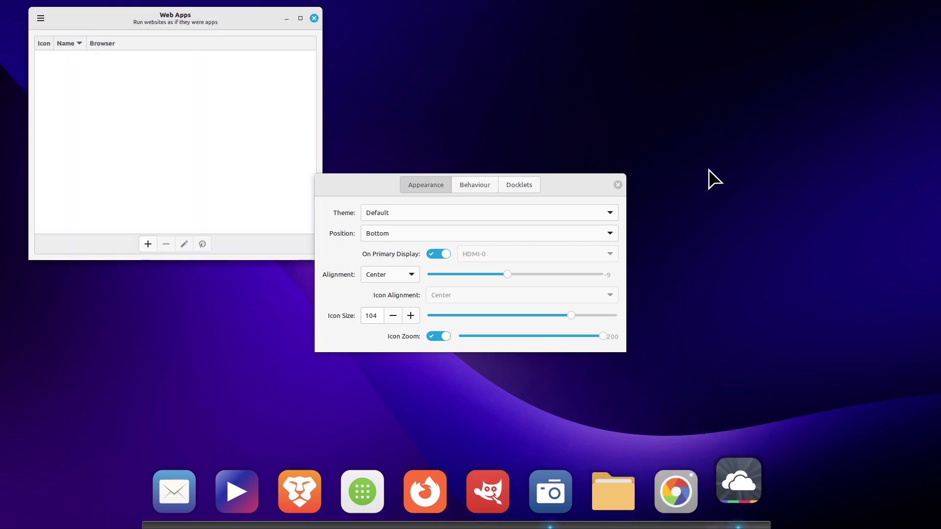
left_click(314, 18)
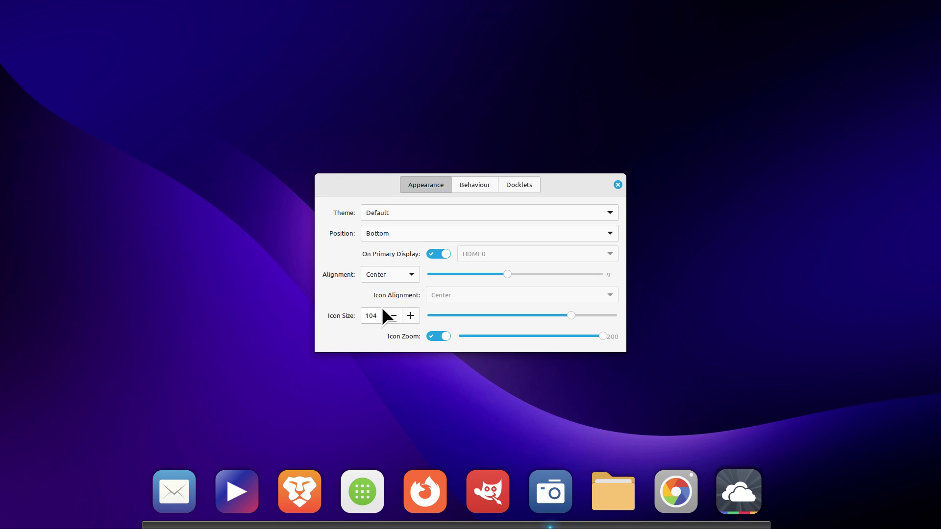
- Set the dock icon size to 113
mouse_move(572, 316)
left_mouse_down()
mouse_move(425, 321)
mouse_move(624, 316)
mouse_move(568, 315)
mouse_move(589, 313)
left_mouse_up()
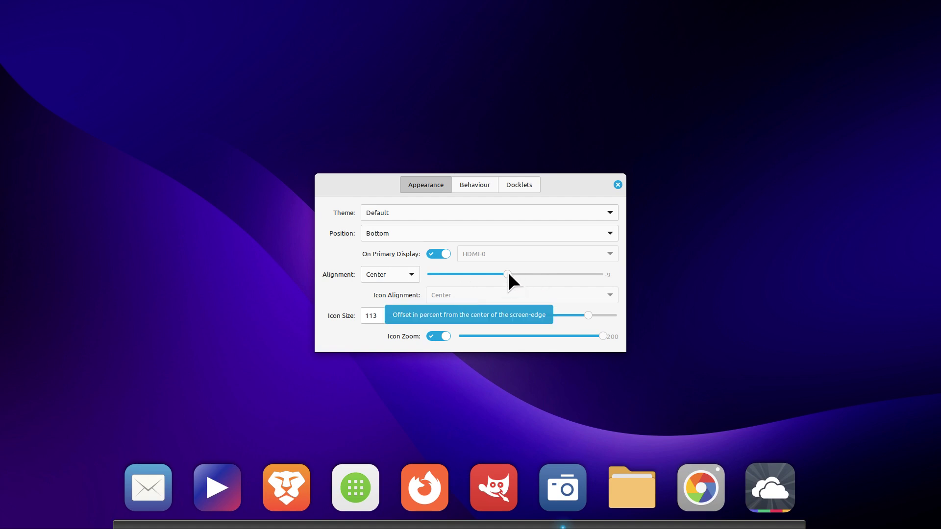
- Try the Fill, Start and End alignments for the dock
left_click(410, 276)
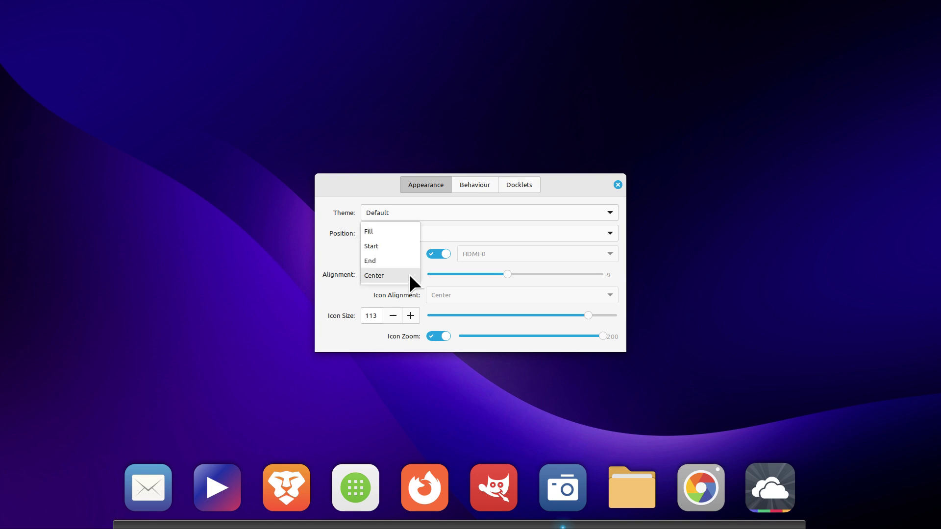
left_click(394, 231)
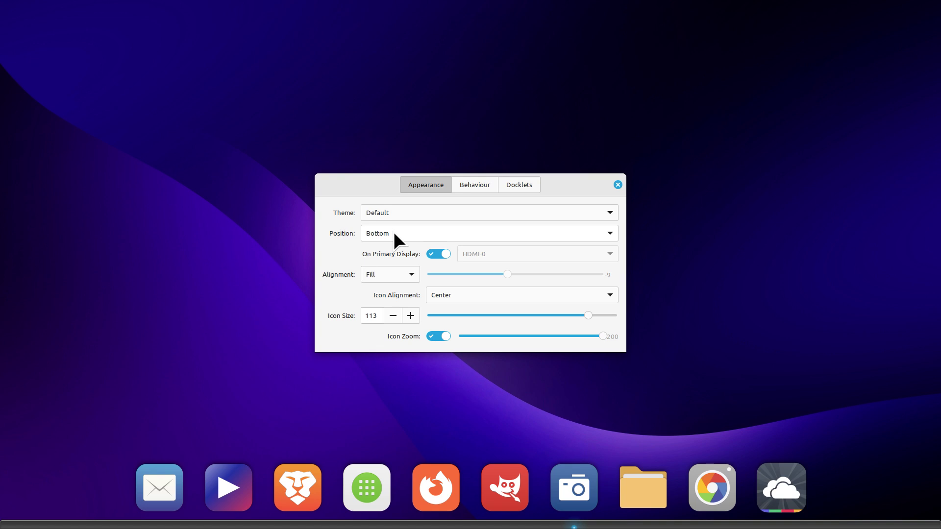
left_click(397, 278)
left_click(385, 294)
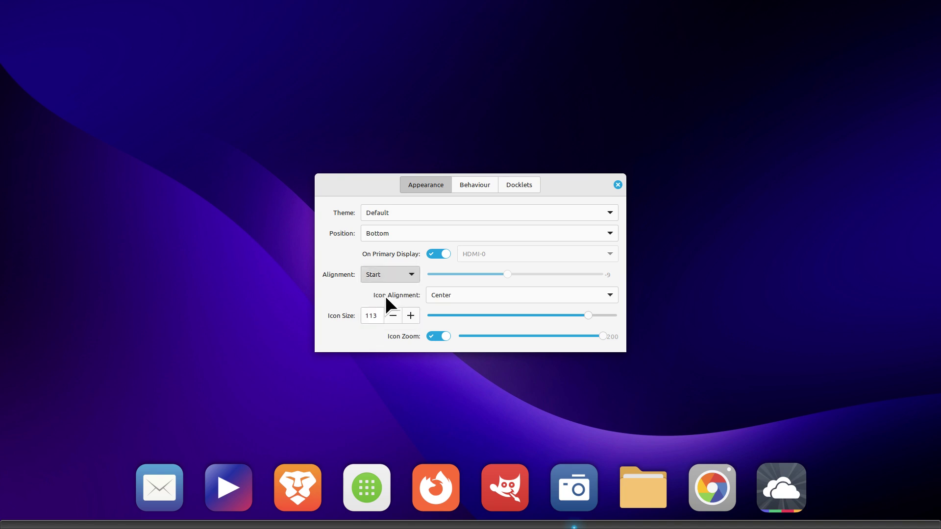
left_click(412, 275)
left_click(407, 284)
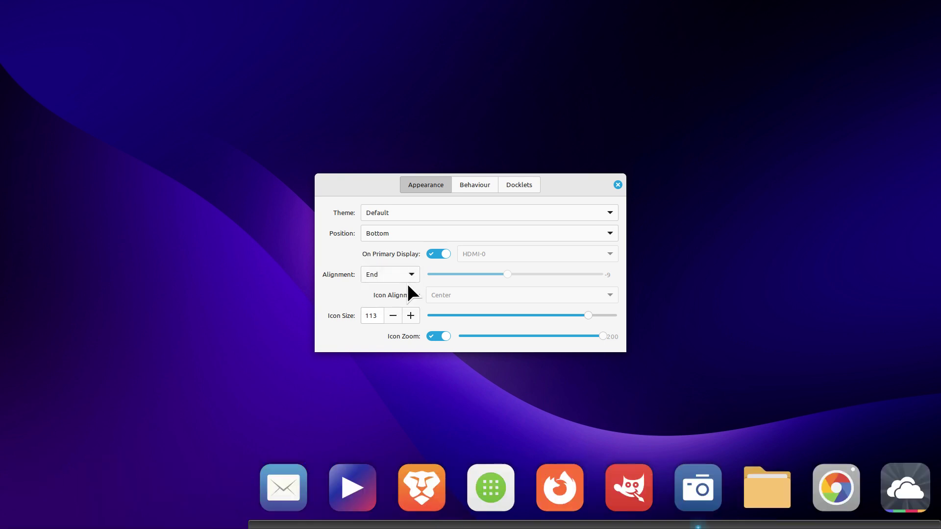
left_click(411, 277)
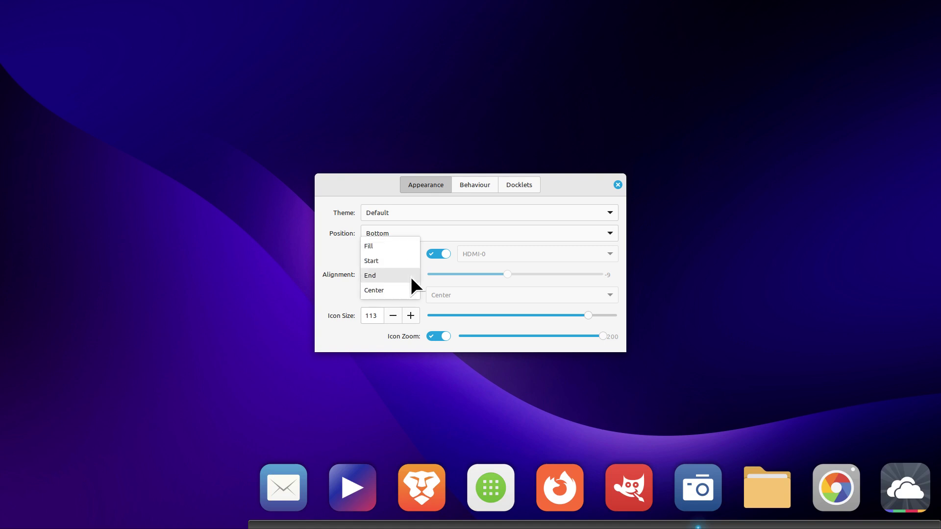
left_click(401, 238)
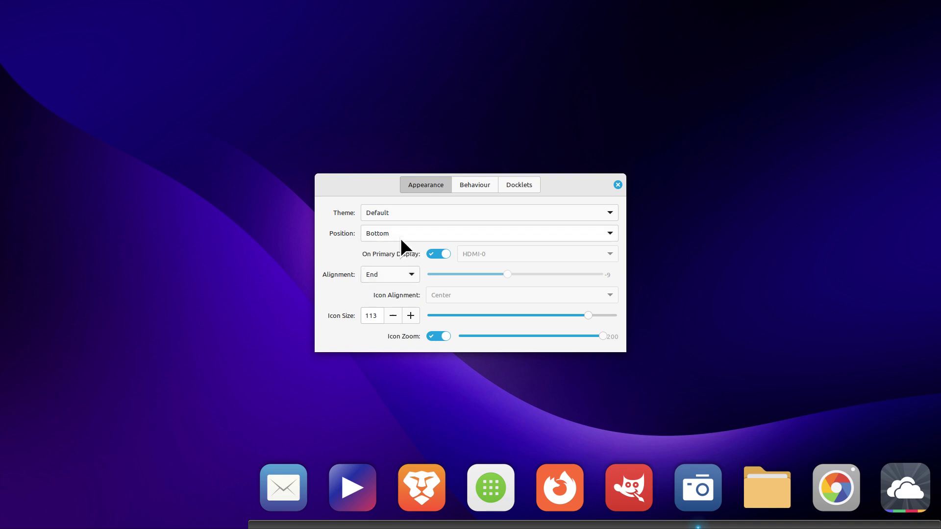
left_click(405, 273)
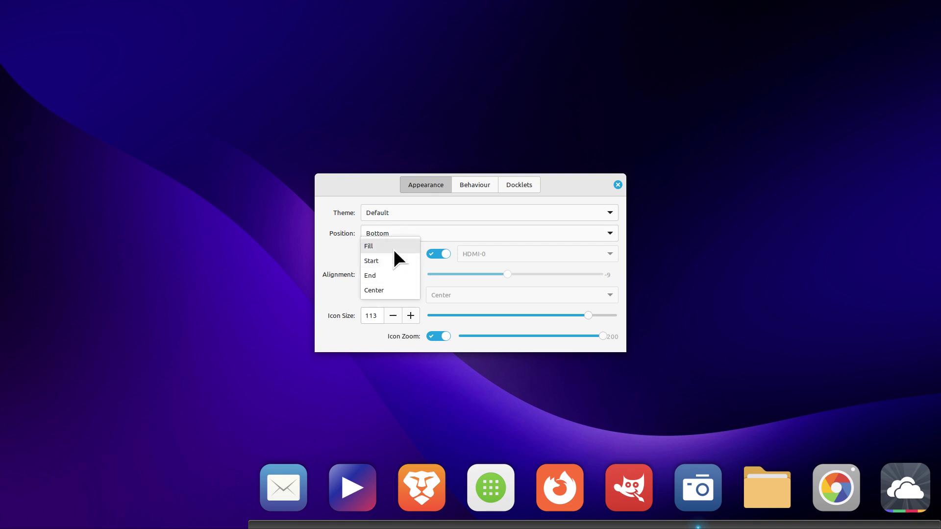
left_click(394, 249)
- Set the dock's alignment to Center with an offset of 16
left_click(411, 274)
left_click(398, 319)
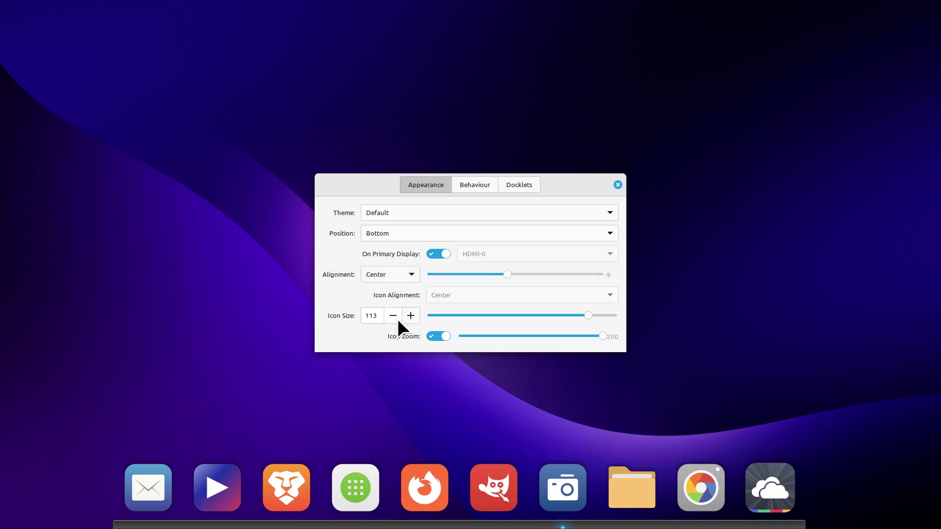
left_click_drag(506, 275, 530, 278)
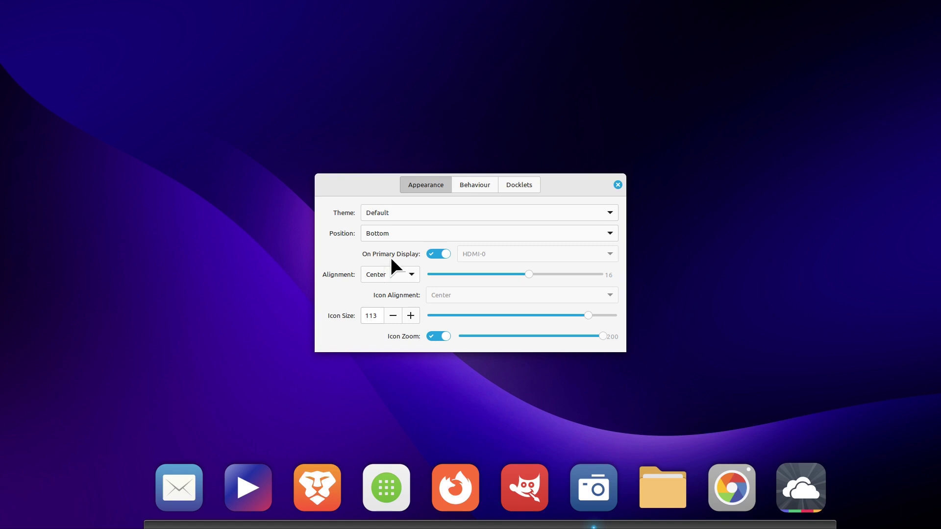
- Try the Top and Right positions for the dock, and reduce its icon size to 88
left_click(424, 233)
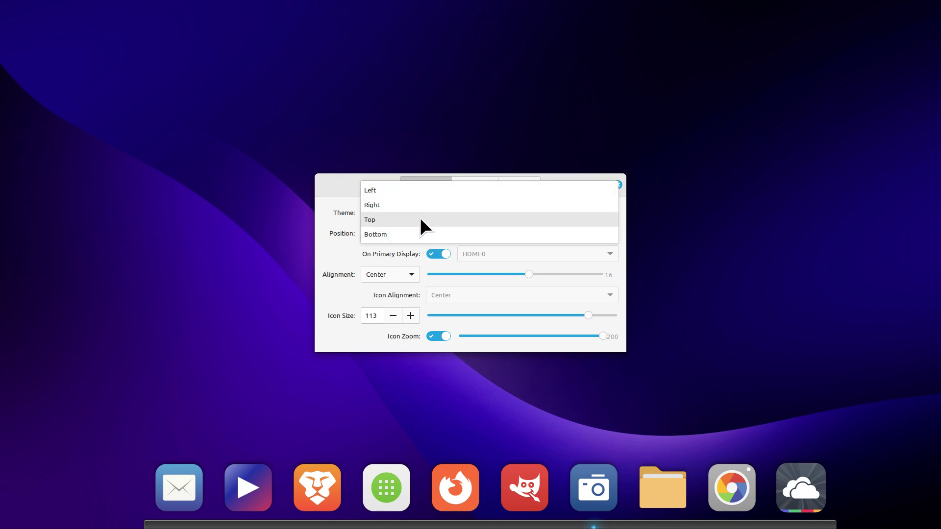
left_click(421, 220)
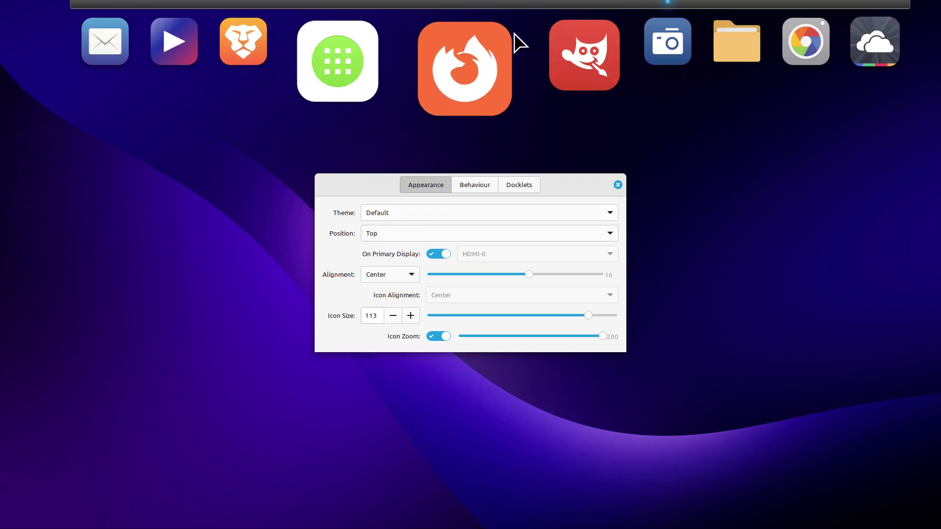
left_click(425, 234)
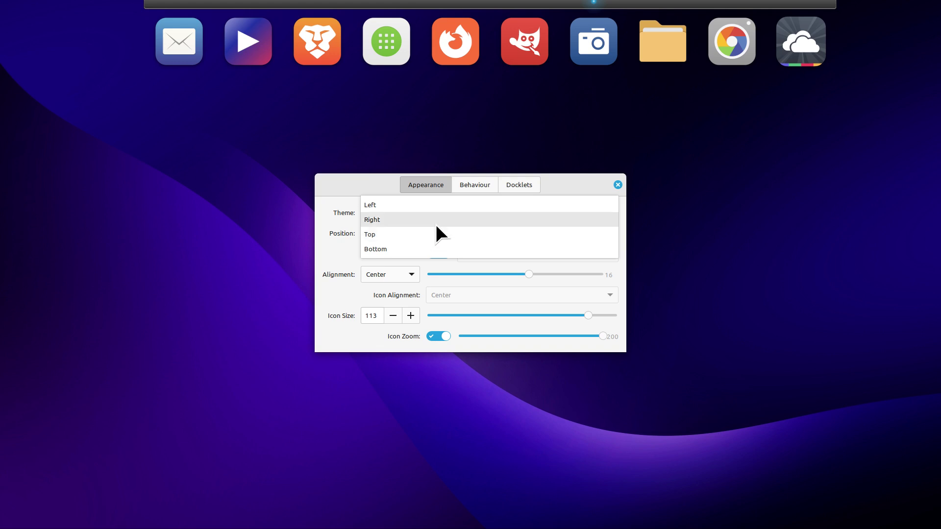
left_click(436, 223)
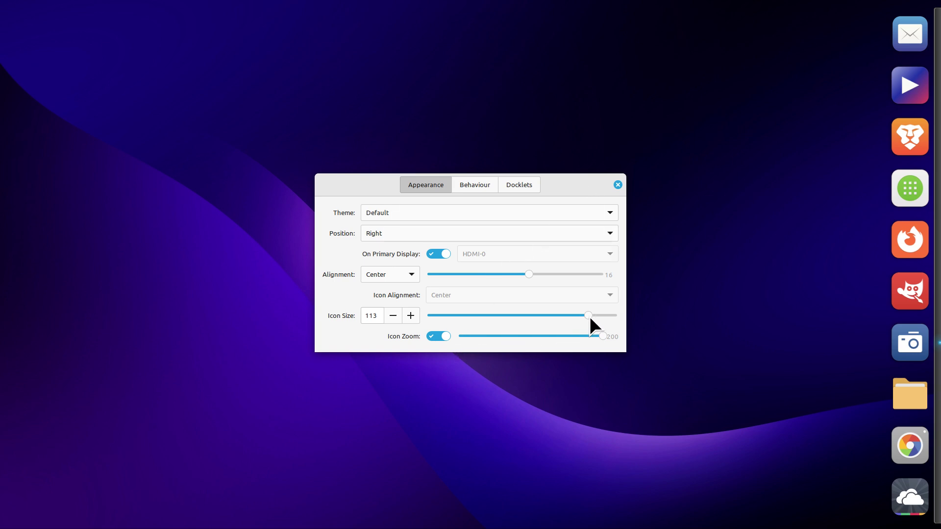
left_click_drag(589, 316, 545, 318)
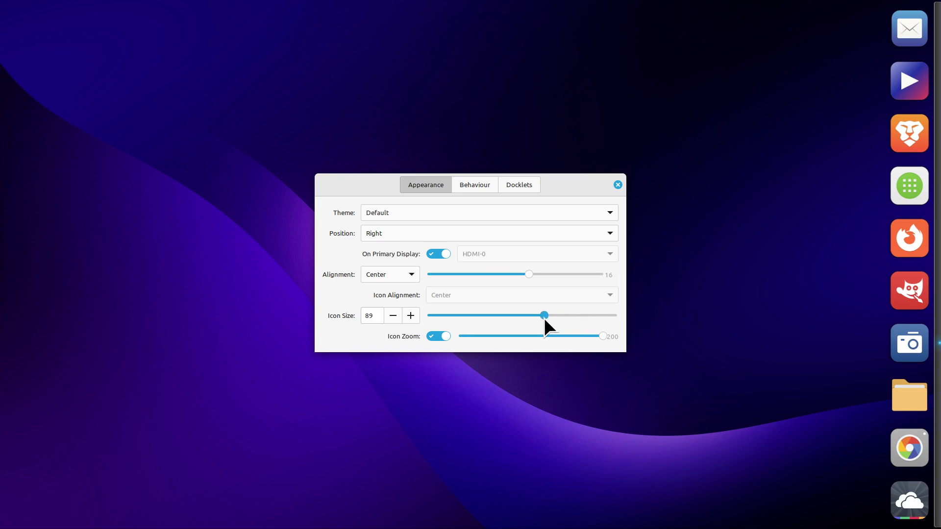
left_click(618, 185)
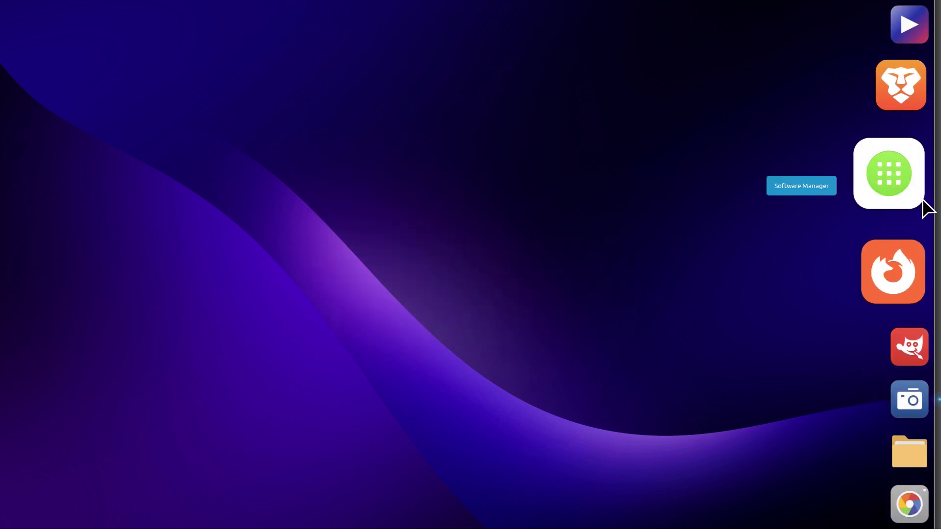
- Reopen the dock's preferences and set its position to Bottom
right_click(878, 183)
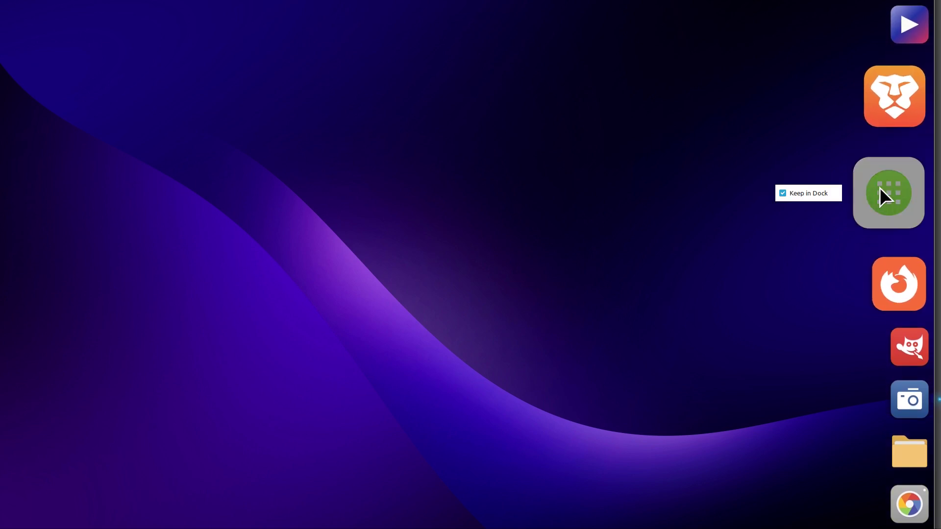
left_click(881, 187)
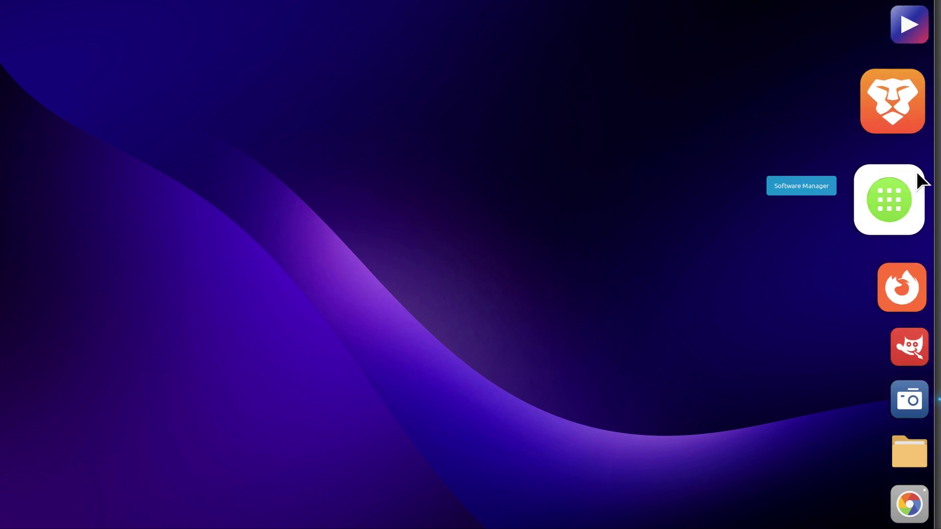
right_click(883, 184)
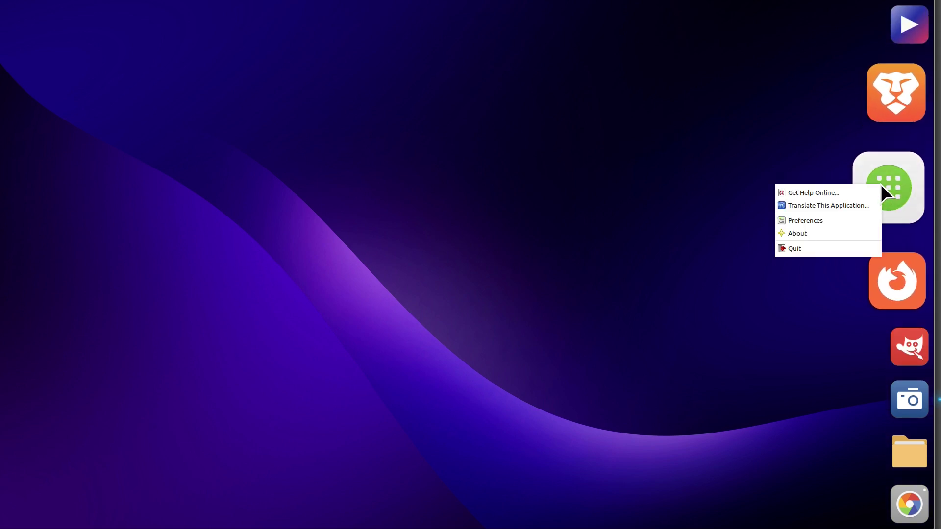
left_click(824, 220)
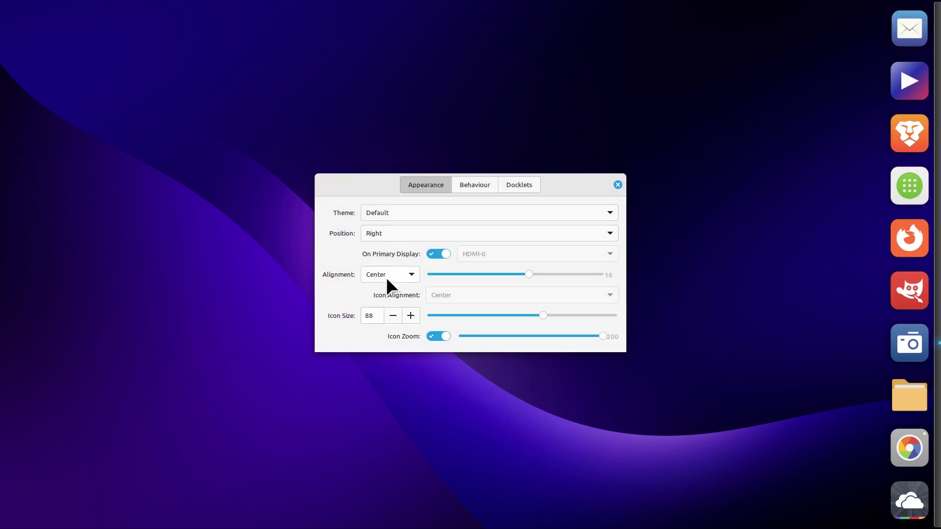
left_click(378, 238)
left_click(381, 265)
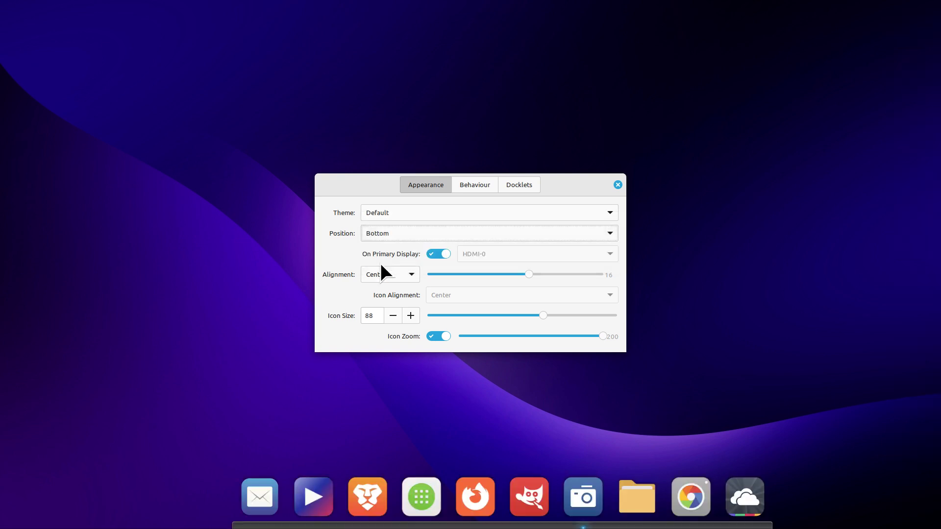
- Launch Calculator, pin it with Keep in Dock and close its window
left_click(15, 514)
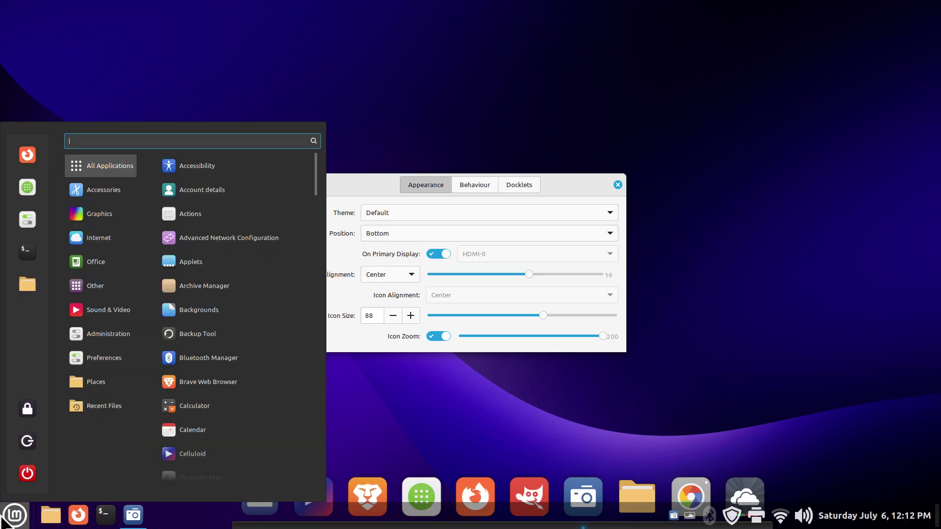
mouse_move(92, 231)
mouse_move(99, 186)
left_click(172, 190)
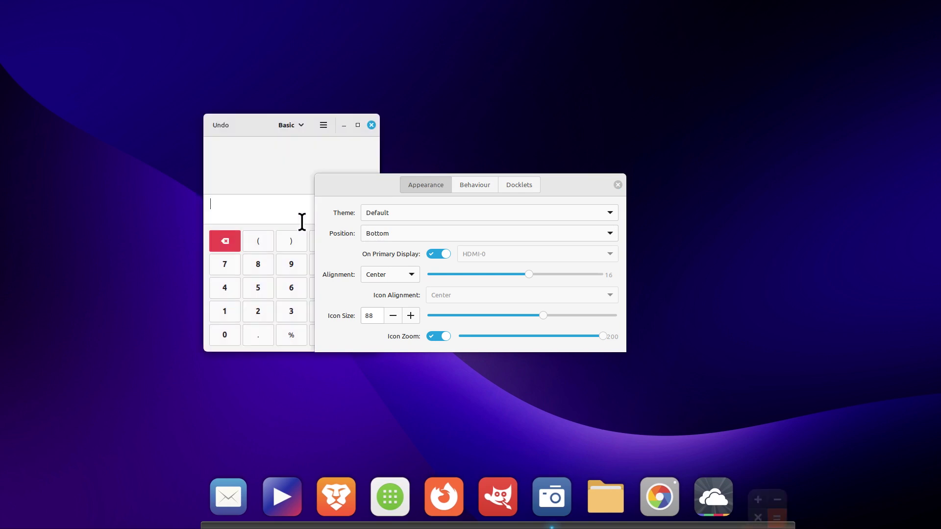
right_click(777, 498)
left_click(792, 440)
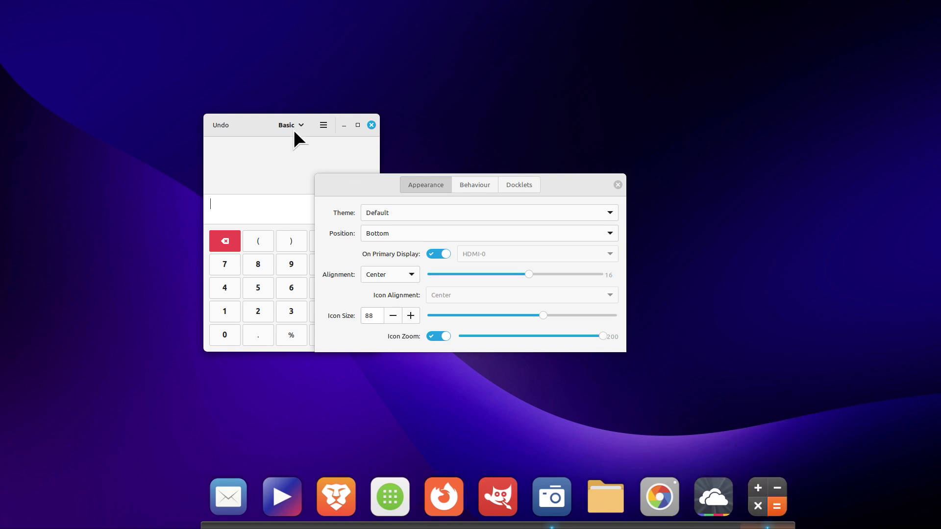
left_click(372, 125)
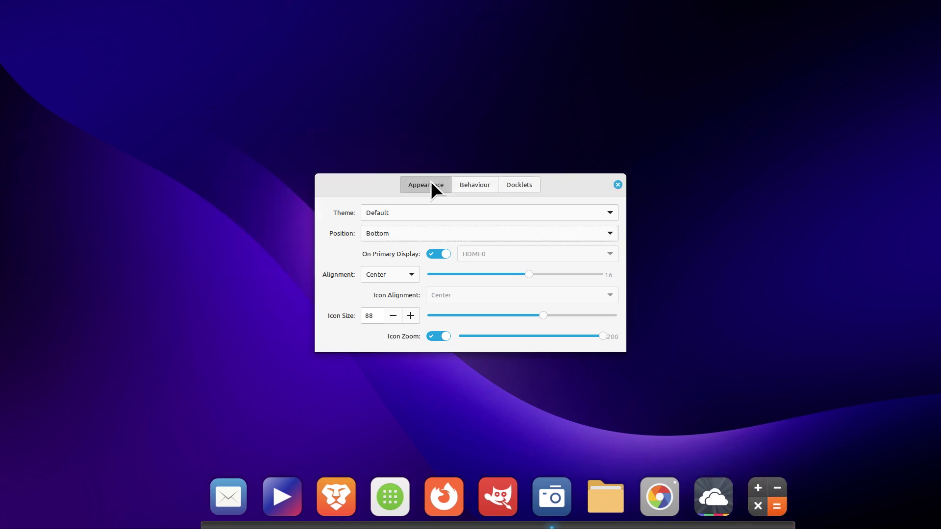
- Set the dock's position to Right with an icon size of 65 and close the preferences
left_click(387, 235)
left_click(388, 204)
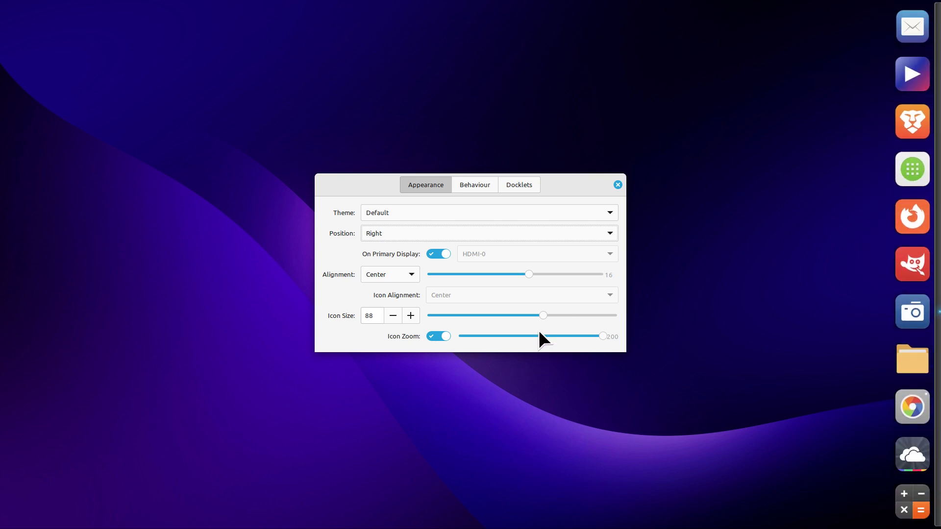
left_click(481, 318)
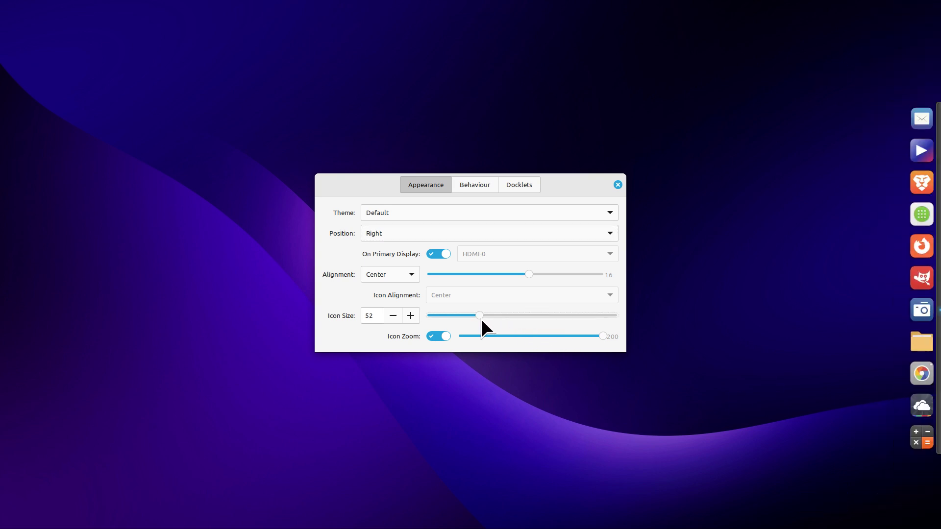
left_click_drag(504, 315, 507, 317)
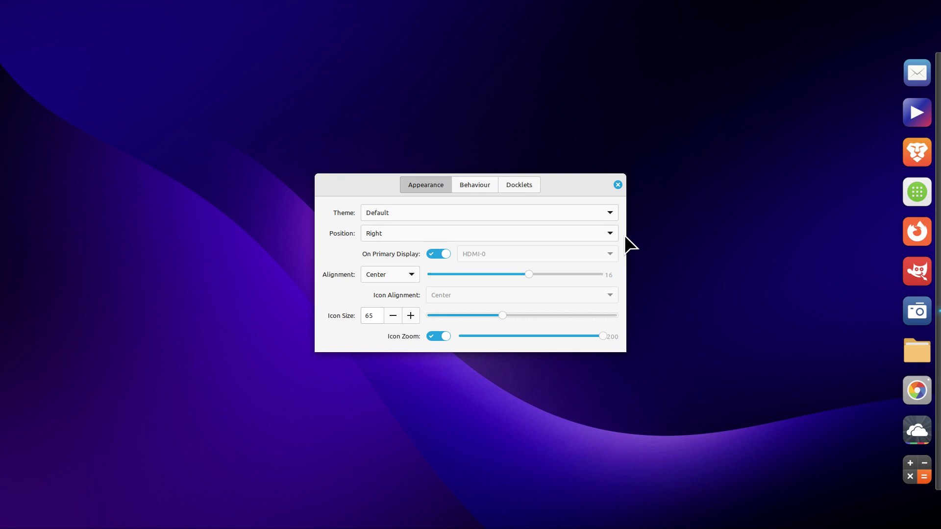
left_click(618, 185)
- Set the Cinnamon panel's auto-hide option to Always show panel and close the panel settings
right_click(325, 519)
left_click(314, 382)
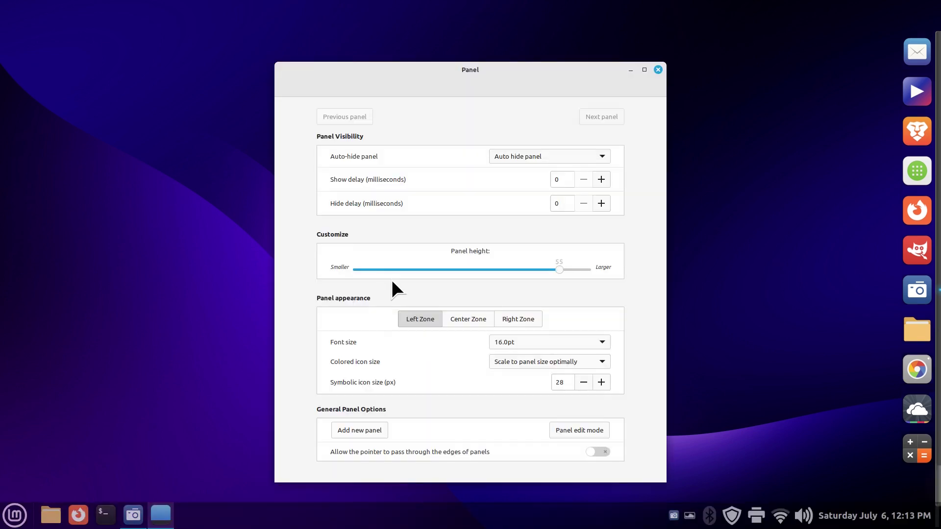
left_click(528, 155)
left_click(529, 172)
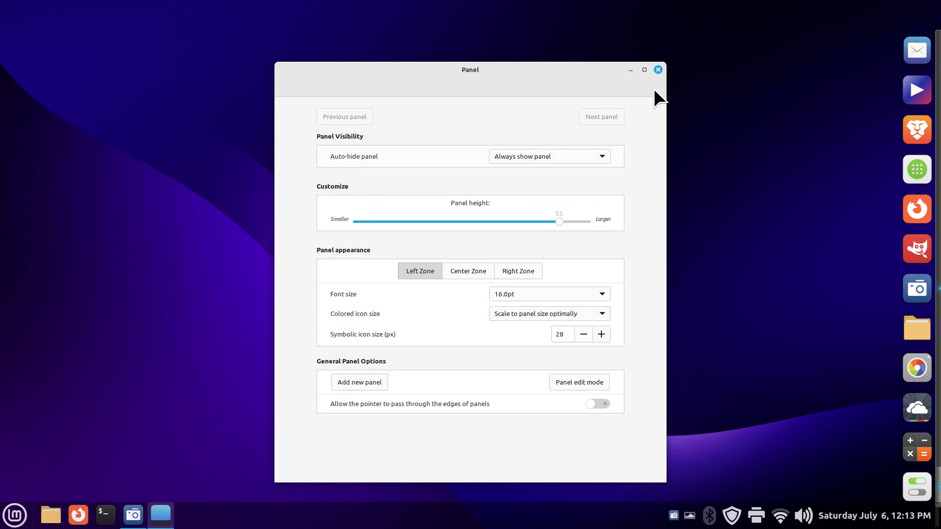
left_click(659, 70)
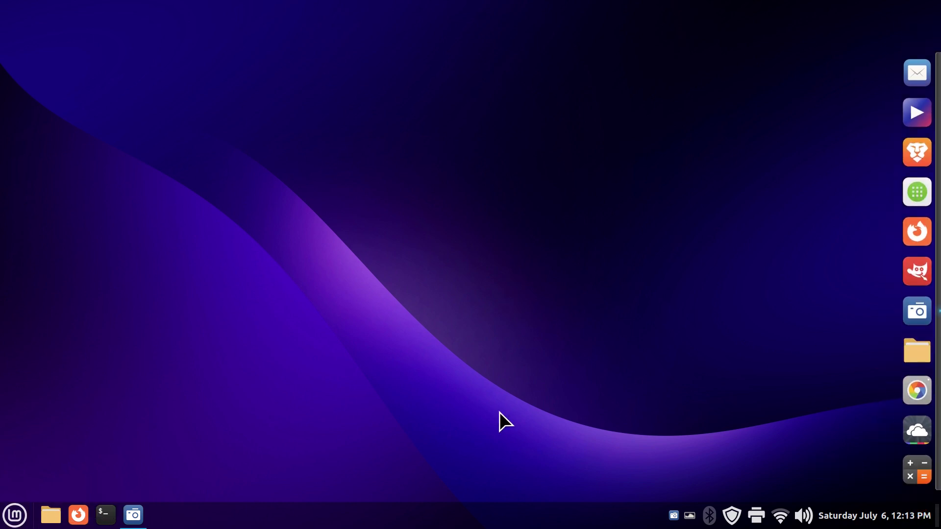
- Open Firefox and maximize its window
left_click(78, 515)
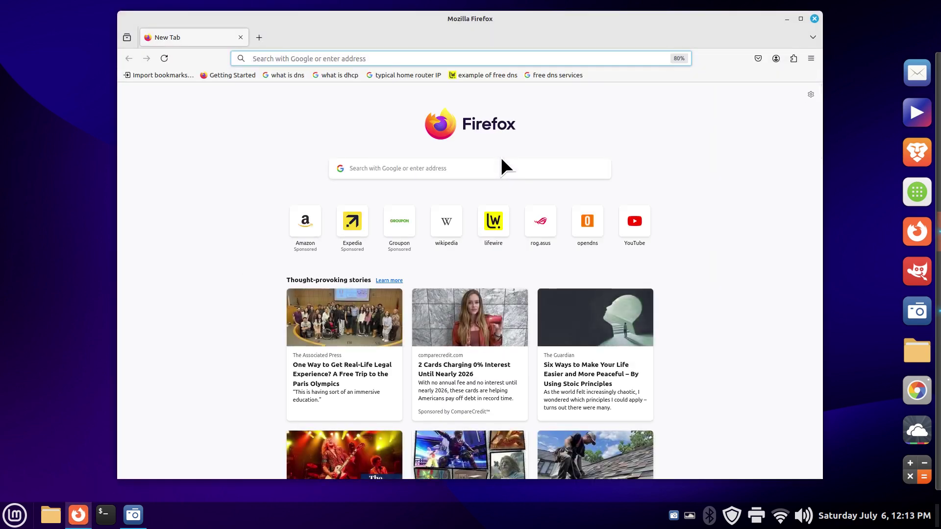
left_click_drag(578, 21, 559, 18)
double_click(558, 14)
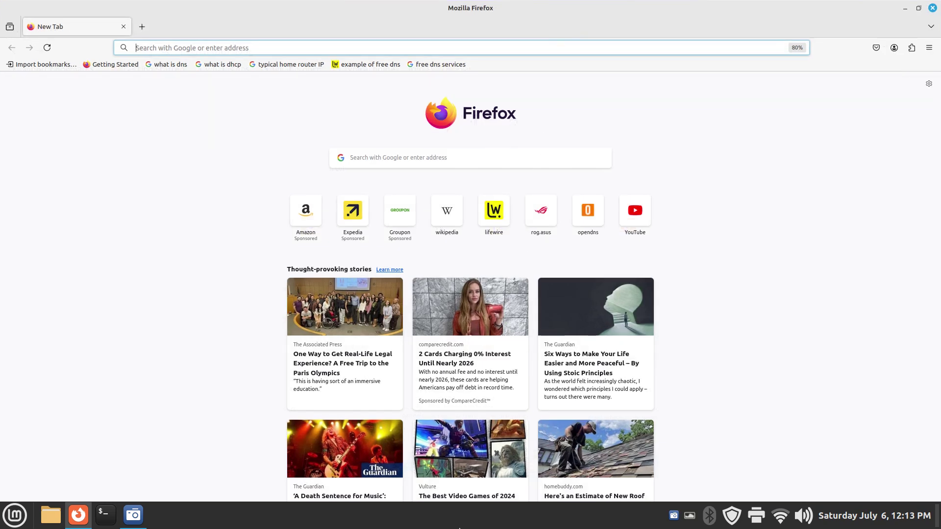
- Launch Calculator from the dock over the maximized Firefox, close it and restore the Firefox window to its smaller size
mouse_move(937, 417)
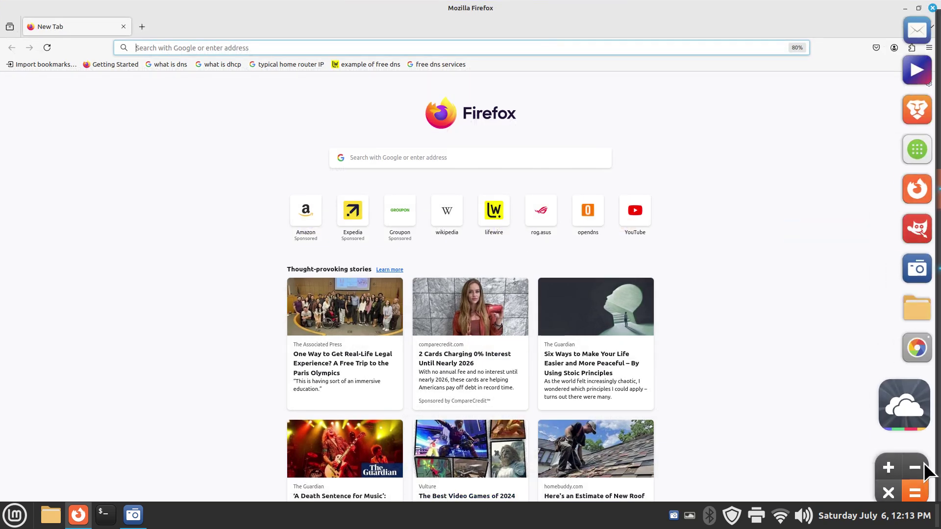
left_click(907, 463)
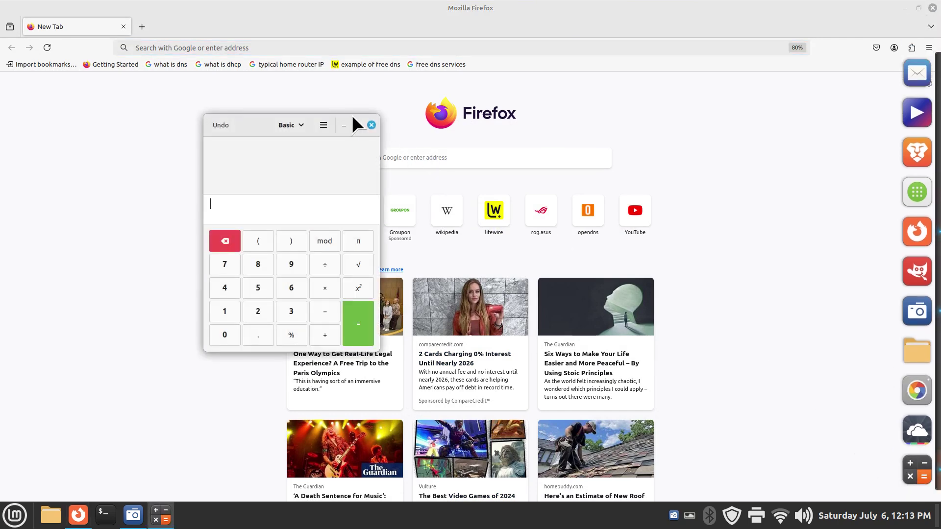
left_click(372, 125)
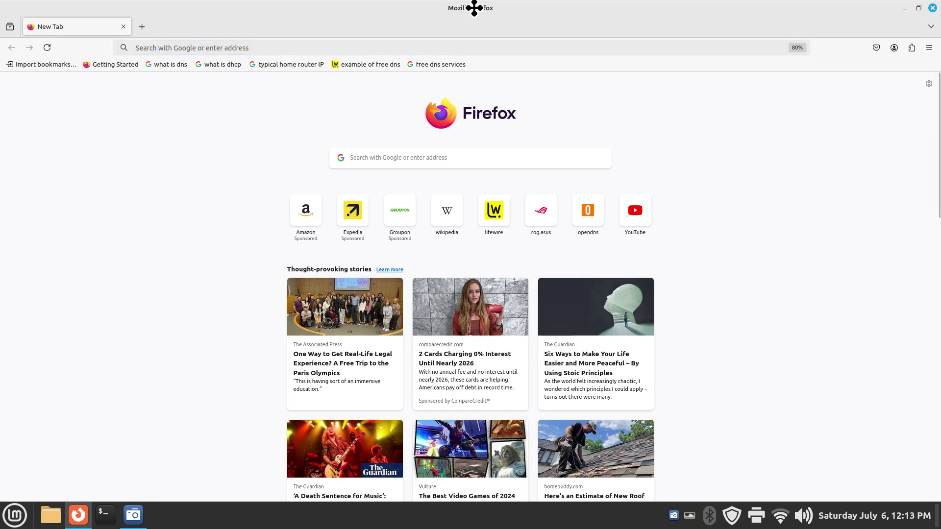
left_click_drag(475, 6, 473, 59)
right_click(267, 527)
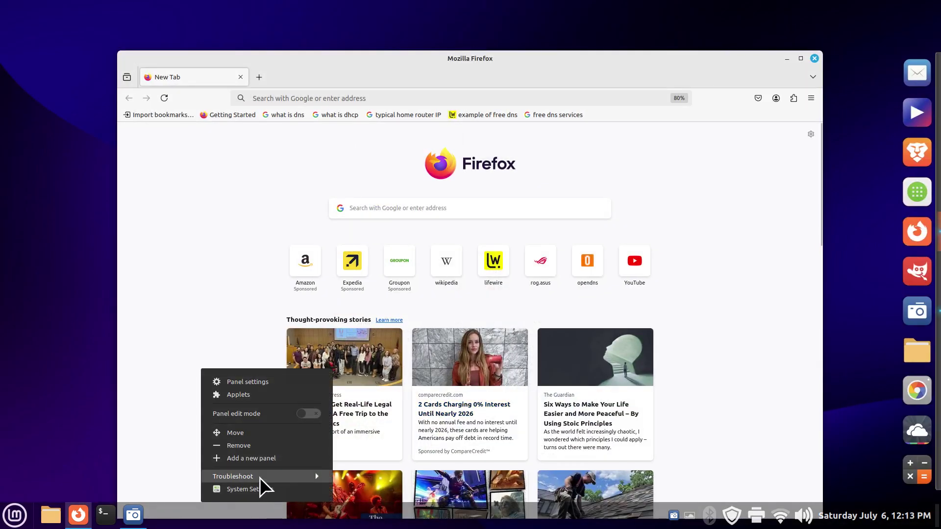
left_click(267, 389)
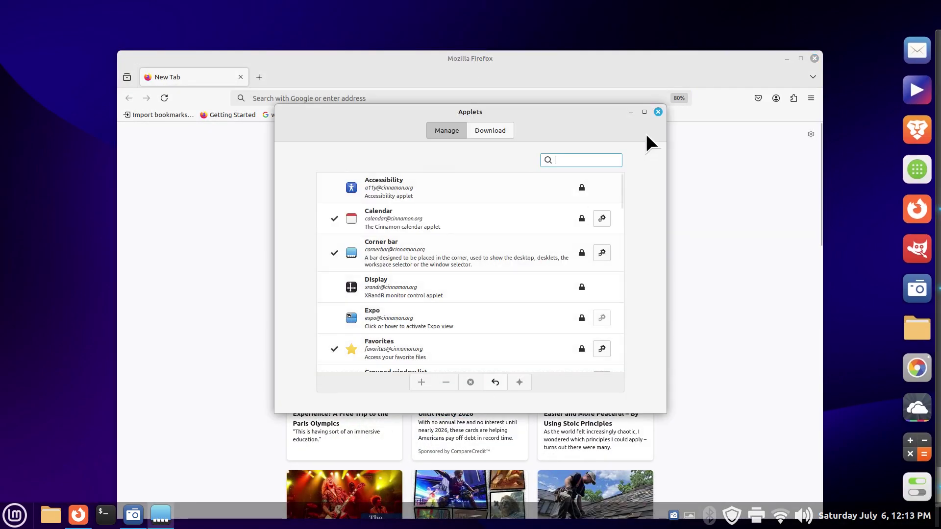
left_click(657, 113)
- Set the Cinnamon panel's auto-hide option to Intelligently hide panel and close the panel settings
right_click(338, 525)
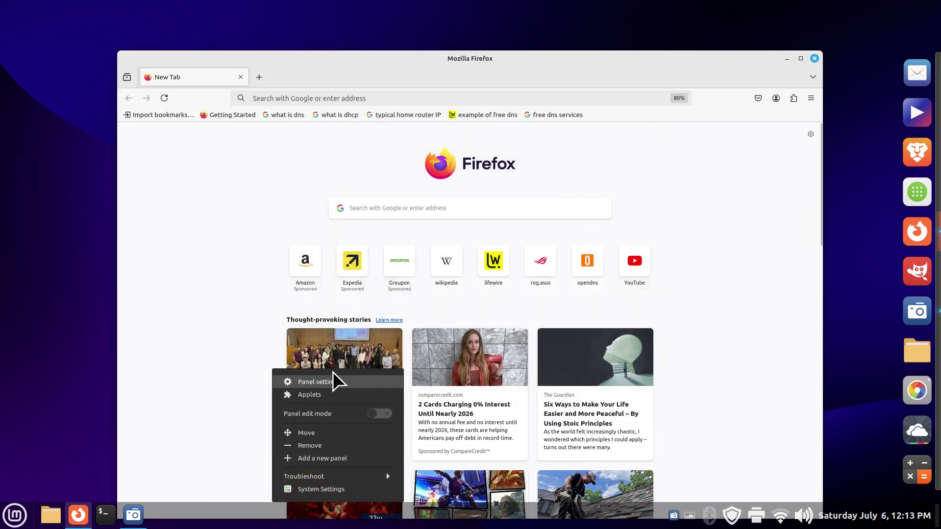
left_click(341, 385)
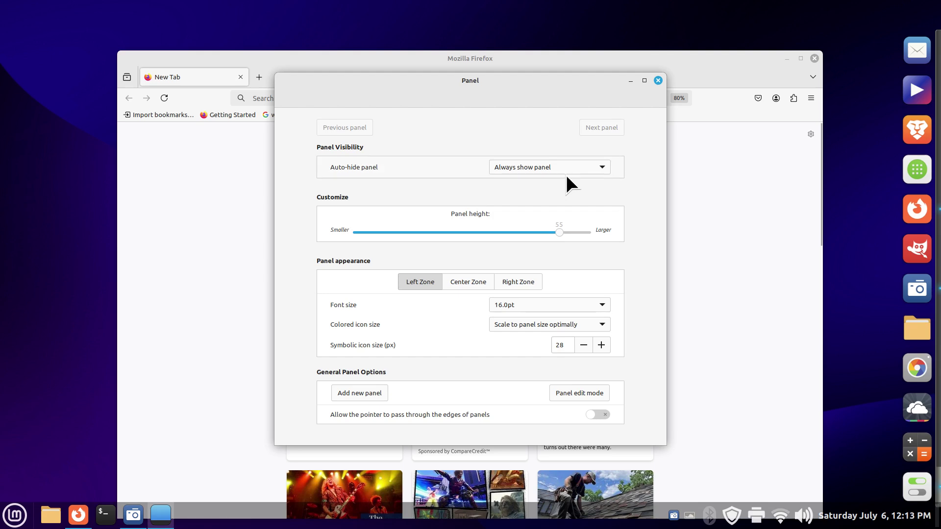
left_click(566, 169)
left_click(563, 186)
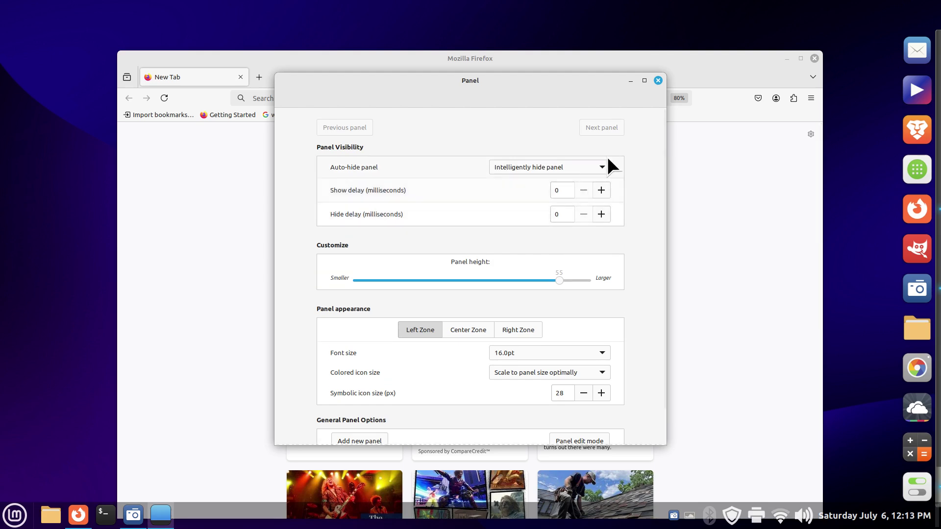
left_click(658, 80)
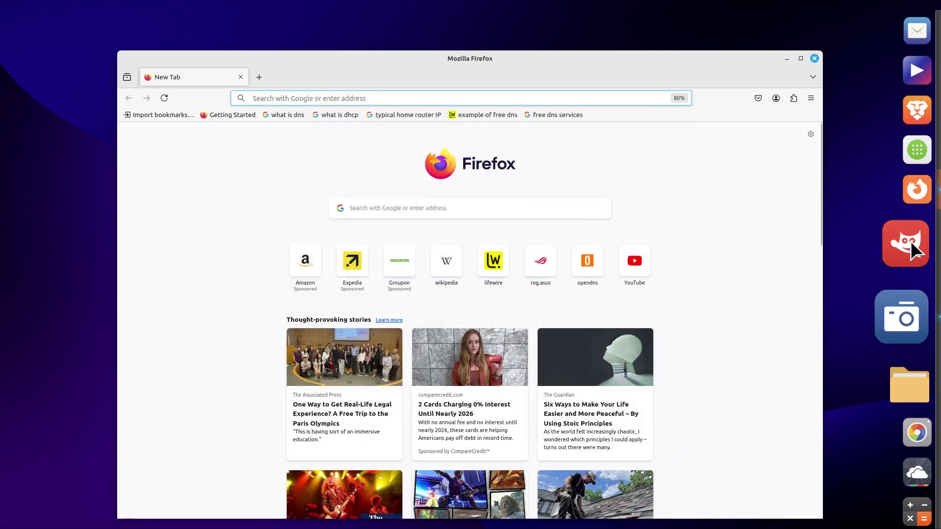
- Maximize the Firefox window and set its page zoom to 120%
double_click(627, 57)
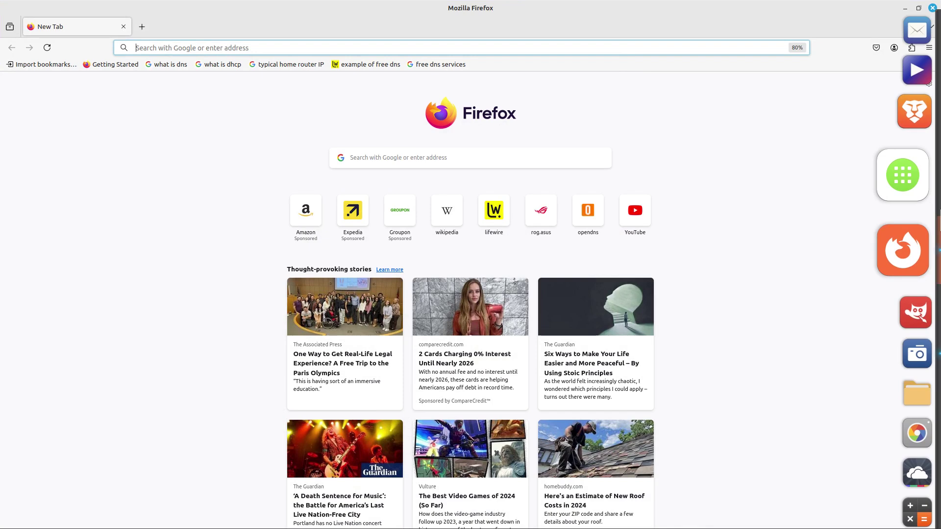
mouse_move(139, 528)
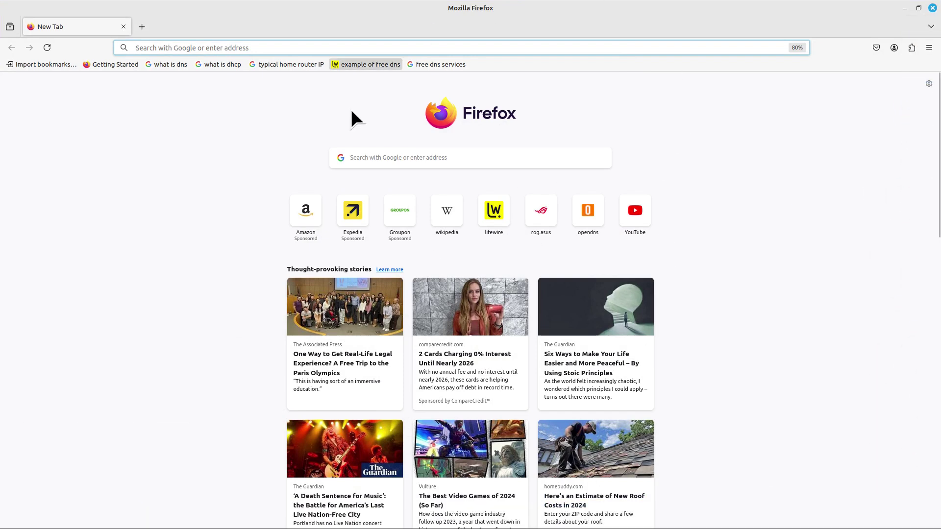
key("ctrl+plus")
key("ctrl+plus")
key("ctrl+plus")
key("ctrl+plus")
key("ctrl+plus")
key("ctrl+minus")
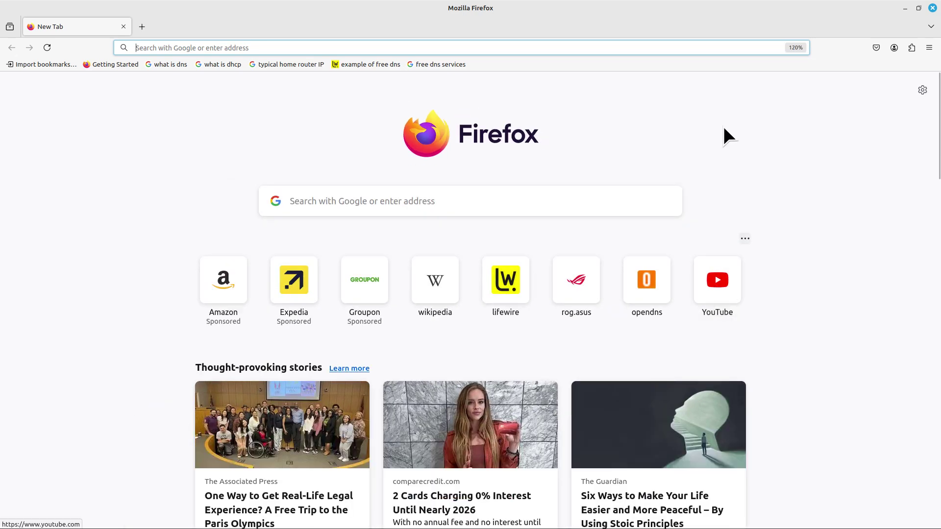
- Restore the Firefox window from maximized to its smaller size and close it
left_click_drag(724, 9, 702, 107)
left_click_drag(765, 108, 680, 37)
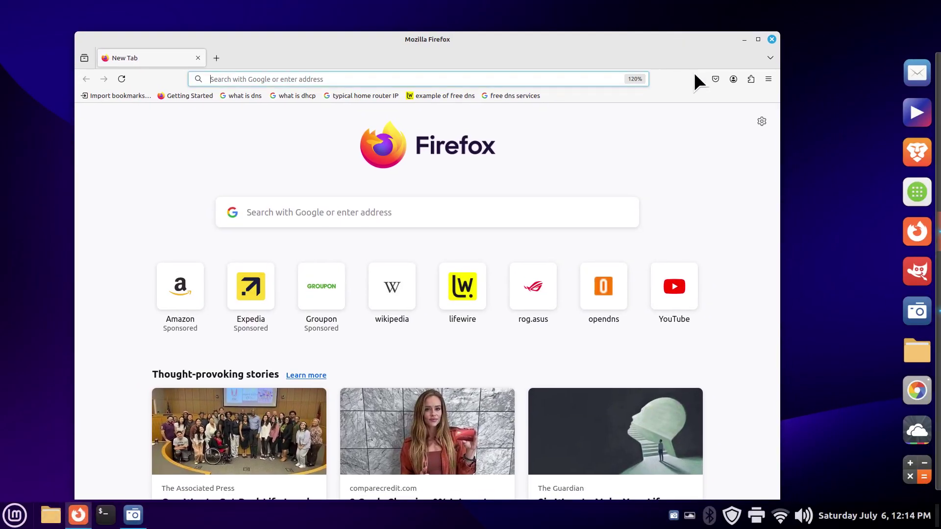
left_click(772, 39)
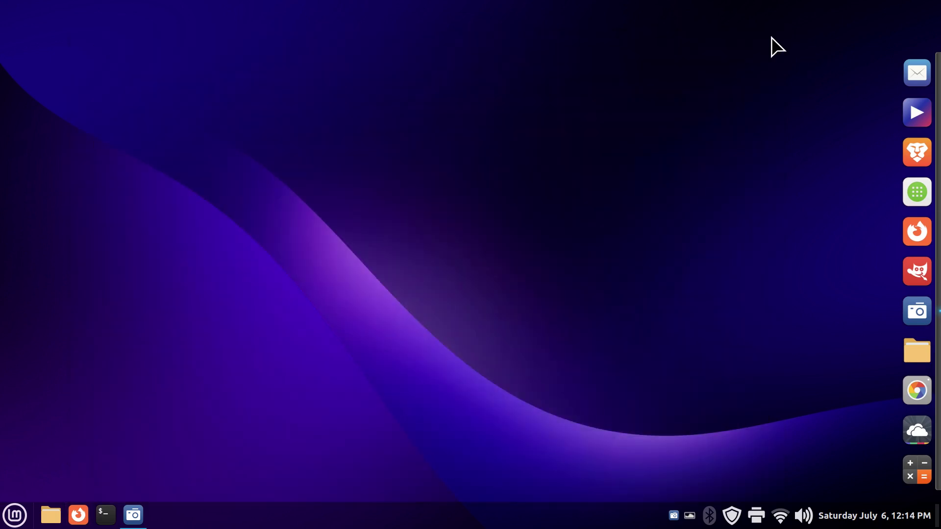
- Change the Cinnamon panel's visibility setting so it hides automatically, and close the panel settings
right_click(417, 521)
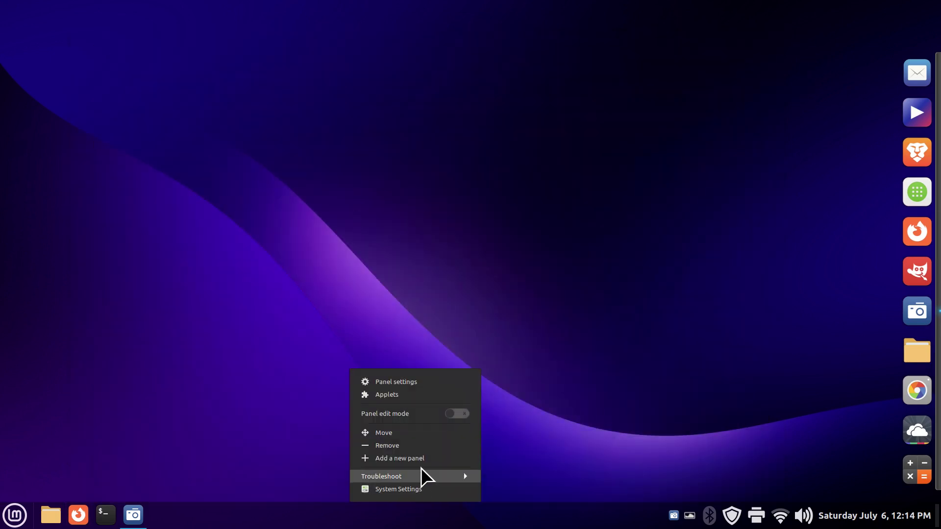
left_click(396, 382)
left_click(582, 159)
left_click(567, 132)
left_click(658, 70)
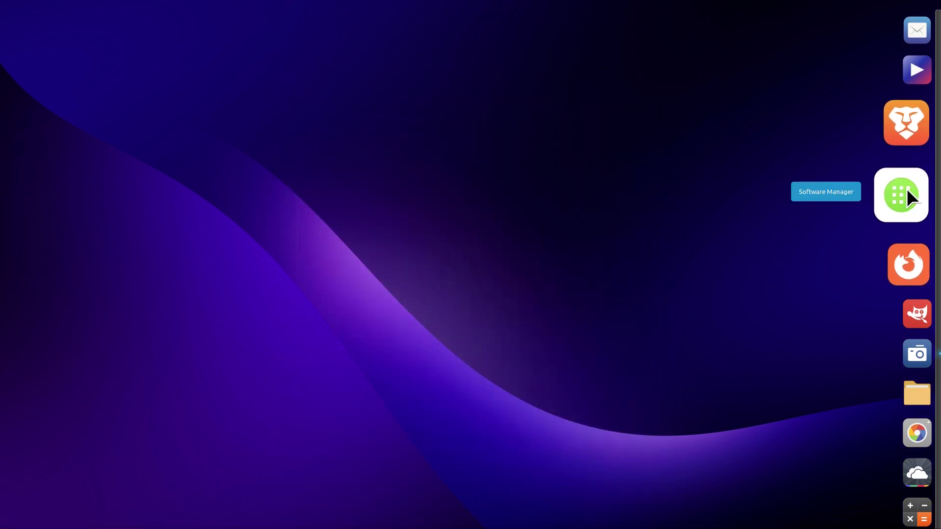
- Open the dock's preferences and set its position to Left
right_click(904, 228)
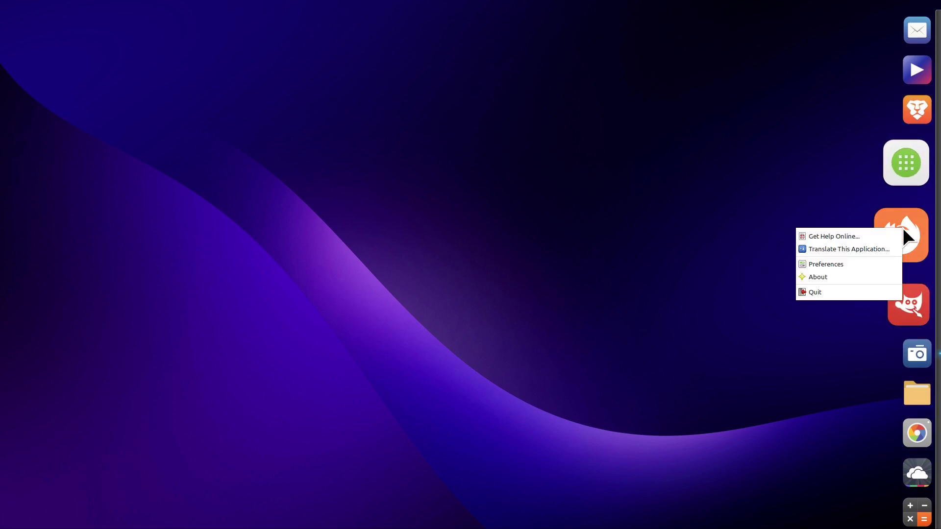
left_click(853, 264)
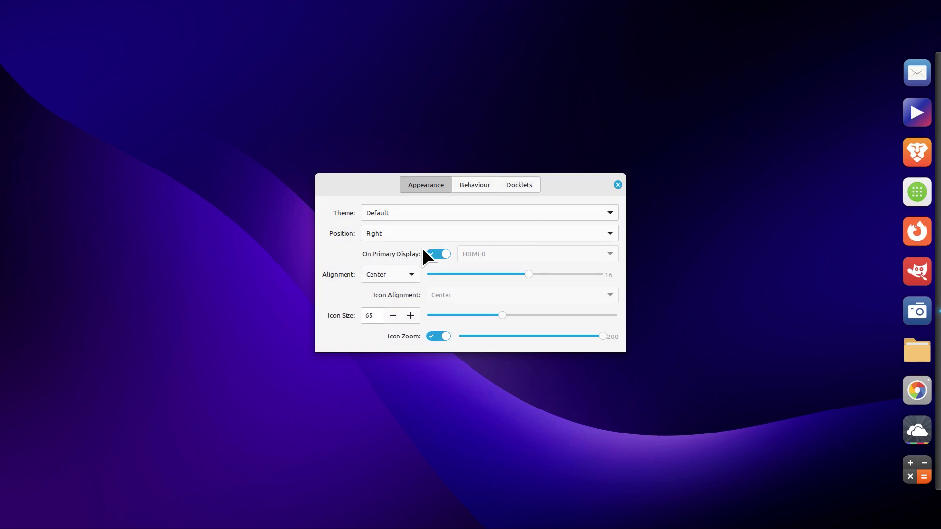
left_click(401, 231)
left_click(397, 219)
- Set the dock's position to Bottom and its theme to Transparent
left_click(393, 230)
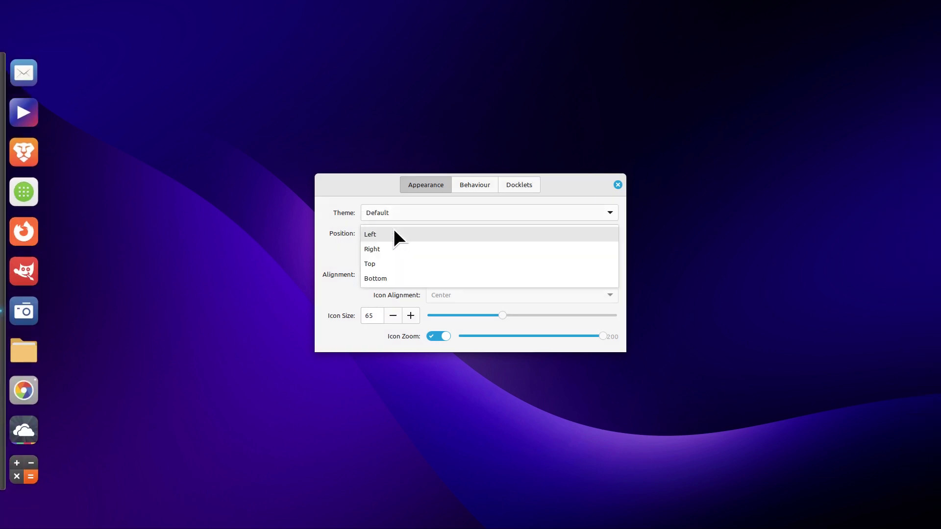
left_click(390, 279)
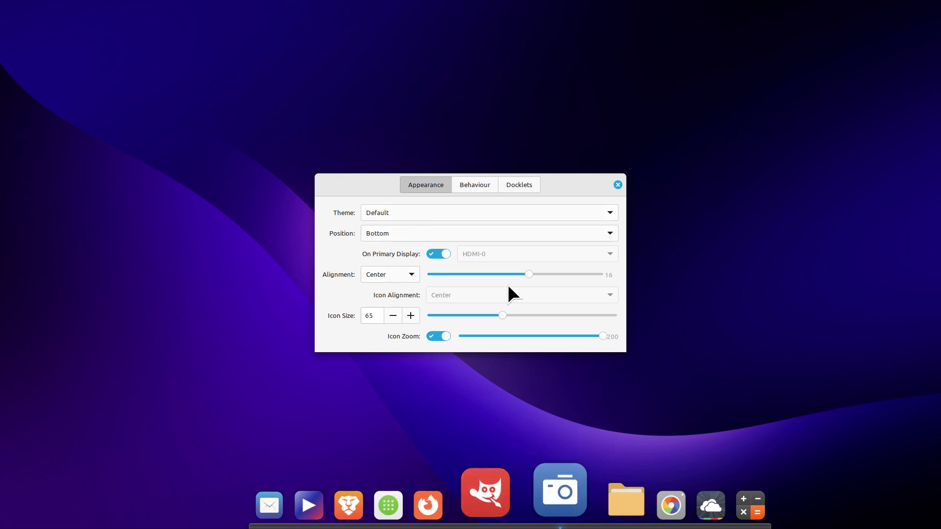
left_click(401, 211)
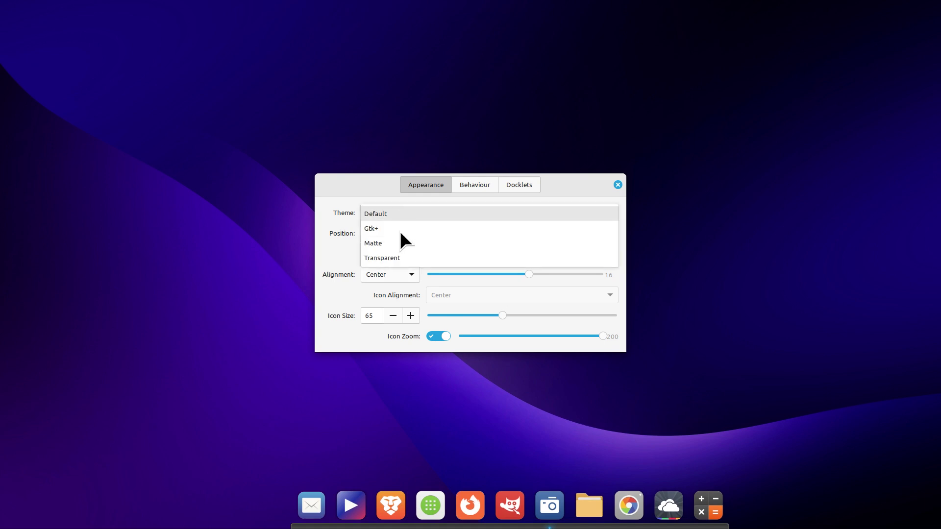
left_click(399, 259)
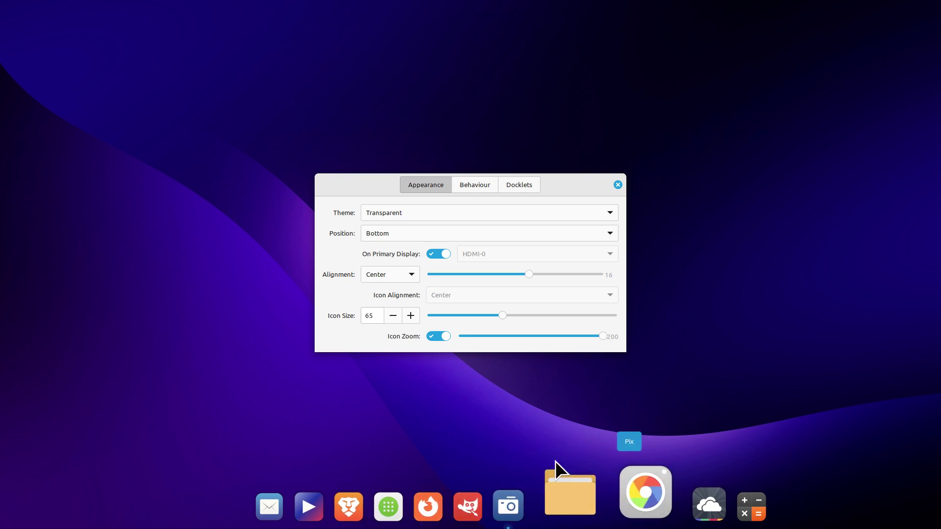
- Open the desktop Backgrounds settings and apply the Greece wallpaper from the Vanessa collection
right_click(169, 190)
left_click(222, 250)
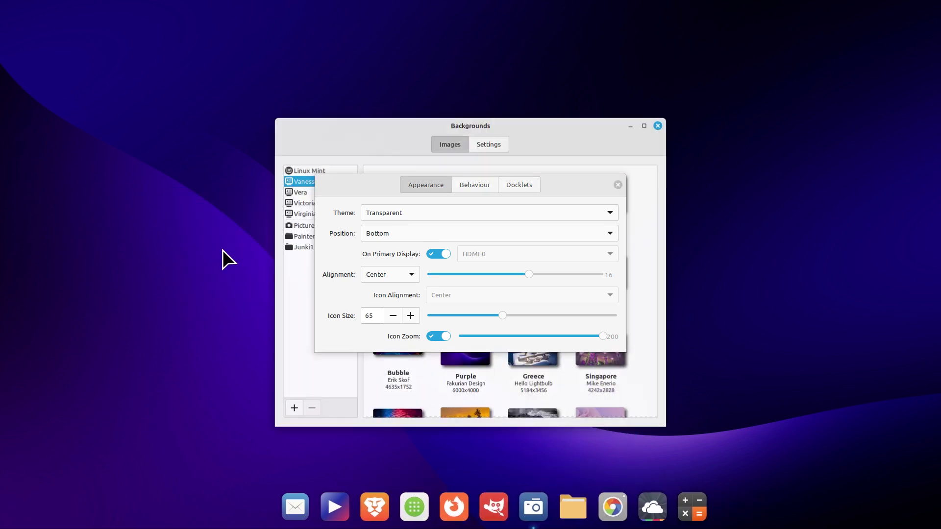
left_click_drag(368, 181, 656, 167)
left_click(519, 336)
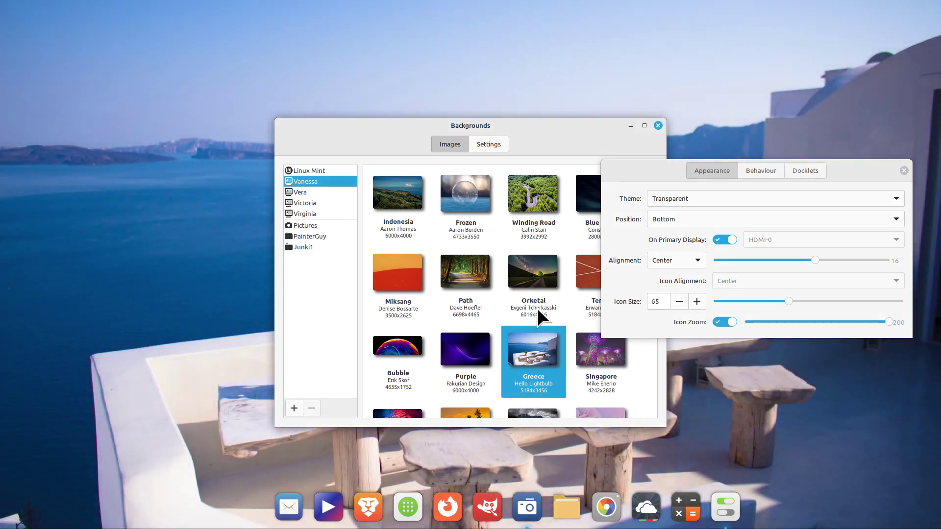
- Reapply the Purple wallpaper, close Backgrounds and move the dock preferences back toward the middle of the desktop
left_click(449, 351)
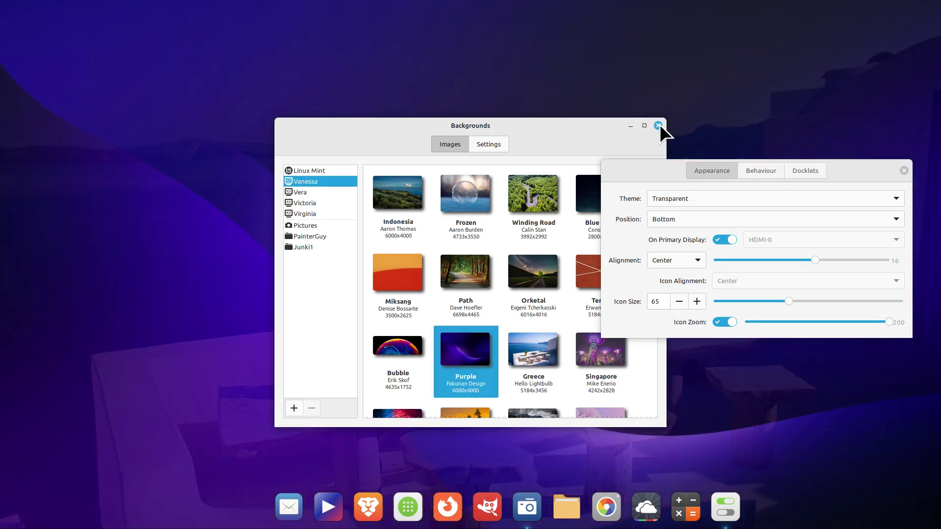
left_click(659, 126)
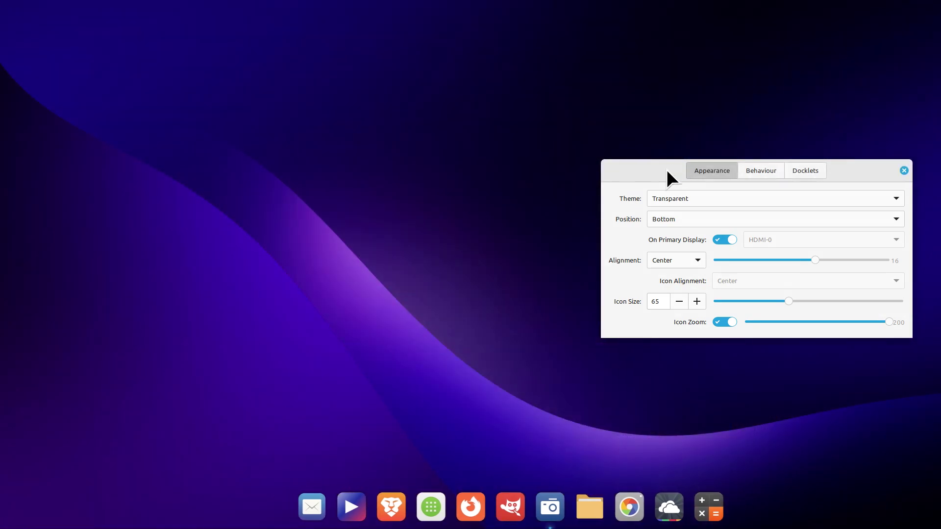
left_click_drag(664, 183, 314, 198)
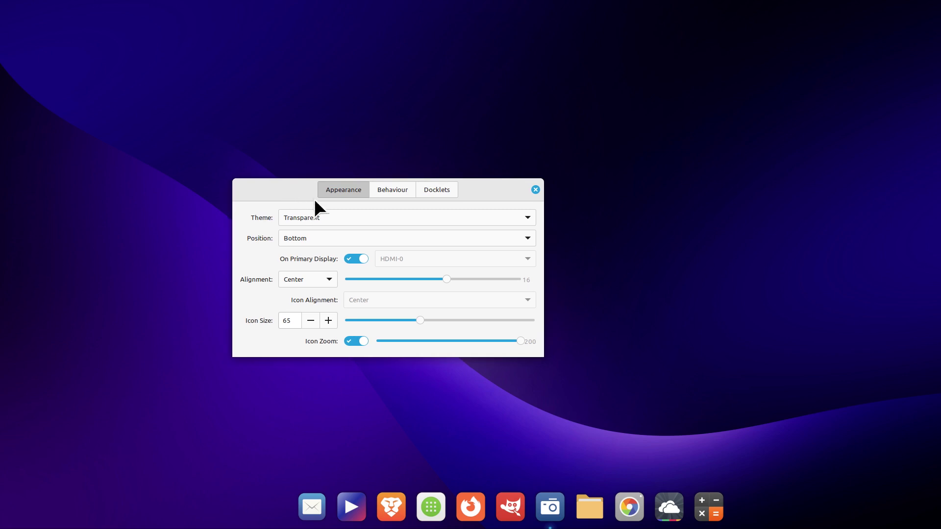
- Review the dock's available hide modes in its behaviour settings and bring up the list of docklets
left_click(387, 190)
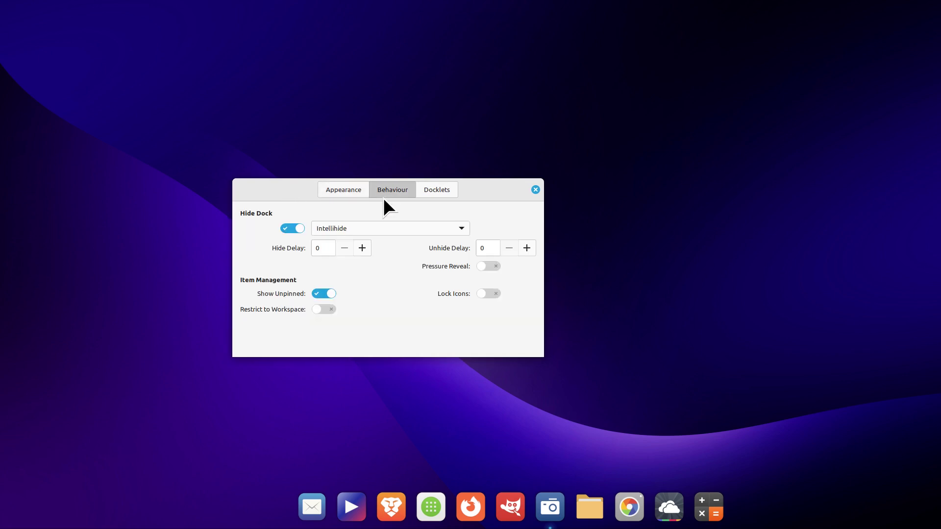
left_click(369, 228)
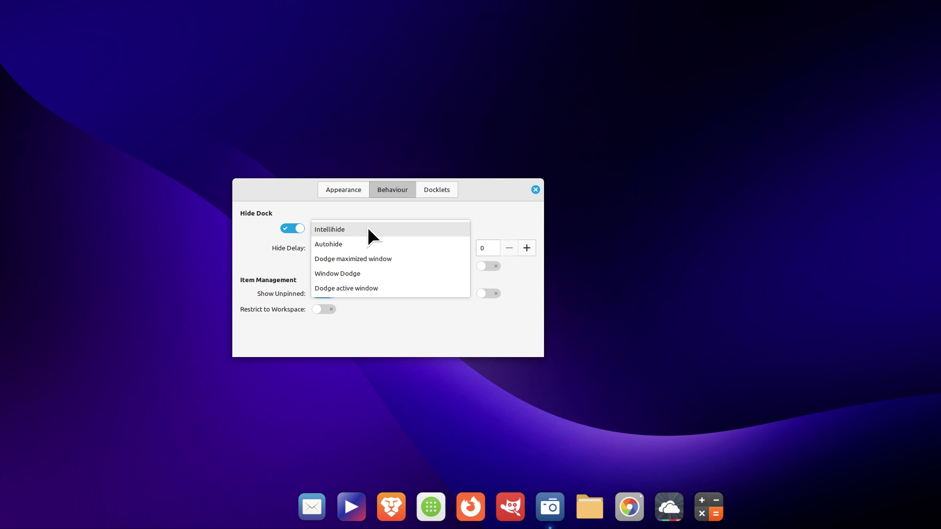
left_click(472, 206)
left_click(440, 190)
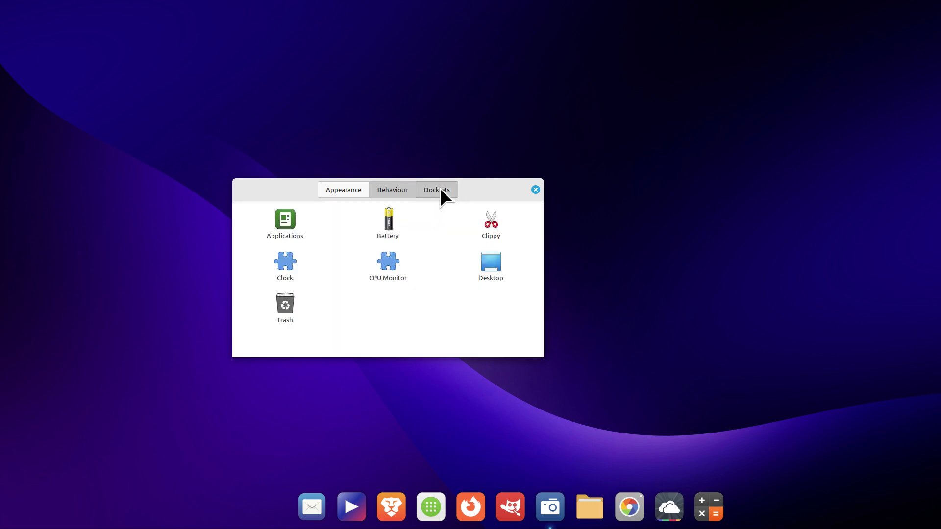
left_click_drag(477, 184, 477, 152)
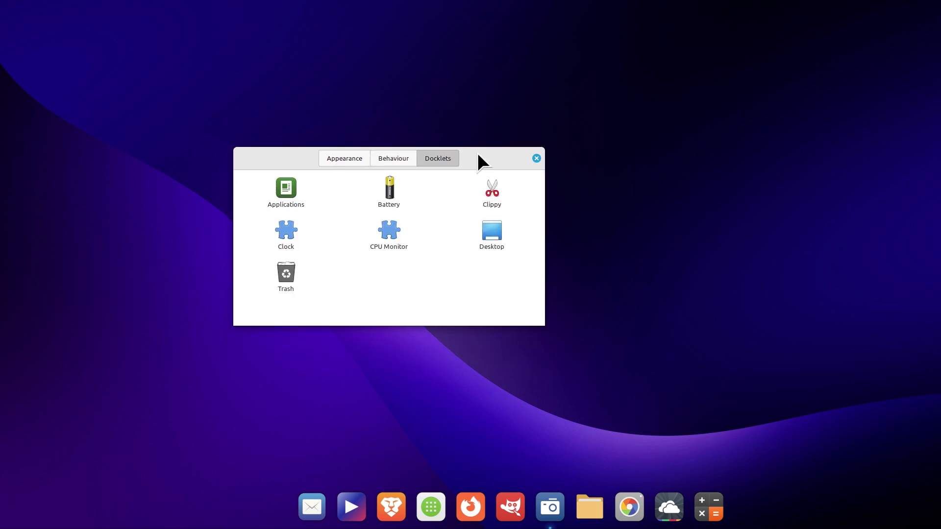
- Add the Clock docklet to the dock
left_click(286, 233)
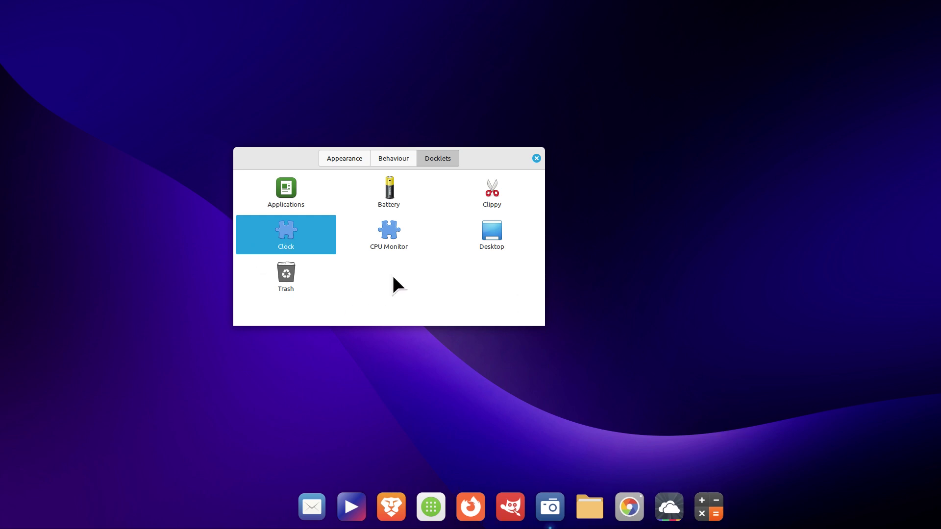
double_click(287, 229)
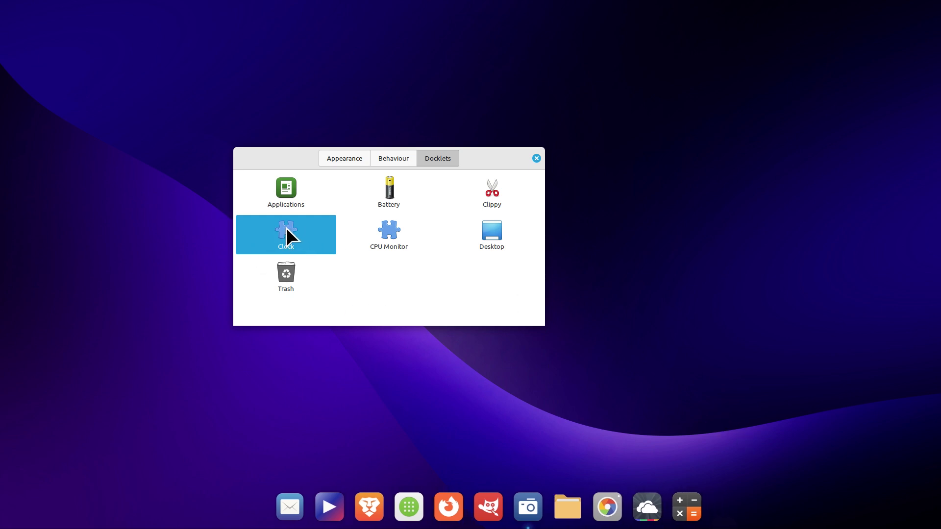
mouse_move(724, 520)
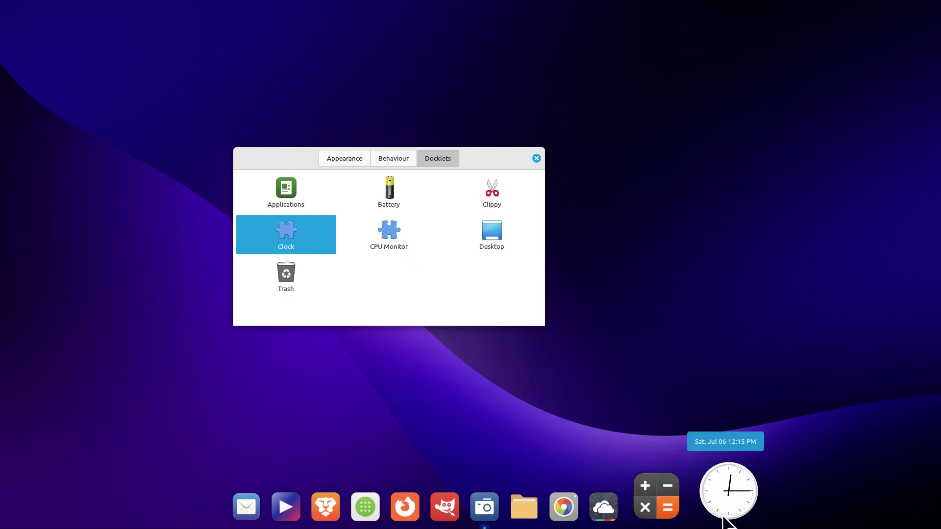
- Switch the Clock docklet to a digital 24-hour clock with date and place it between Brave and Software Manager
right_click(720, 492)
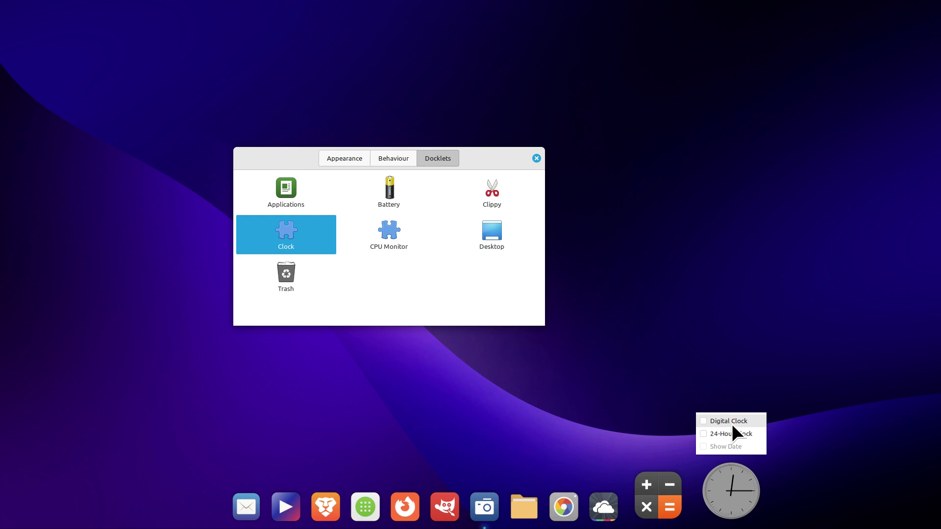
left_click(732, 424)
right_click(731, 504)
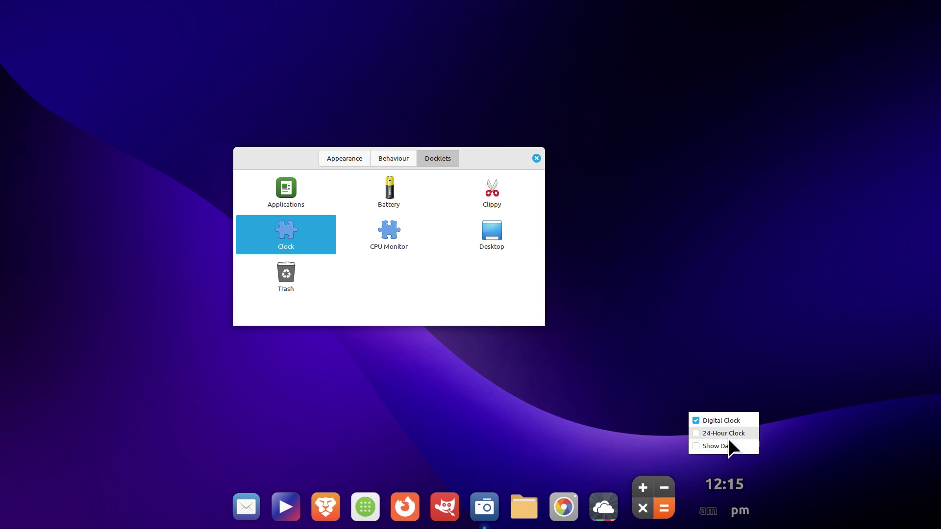
left_click(728, 436)
right_click(729, 500)
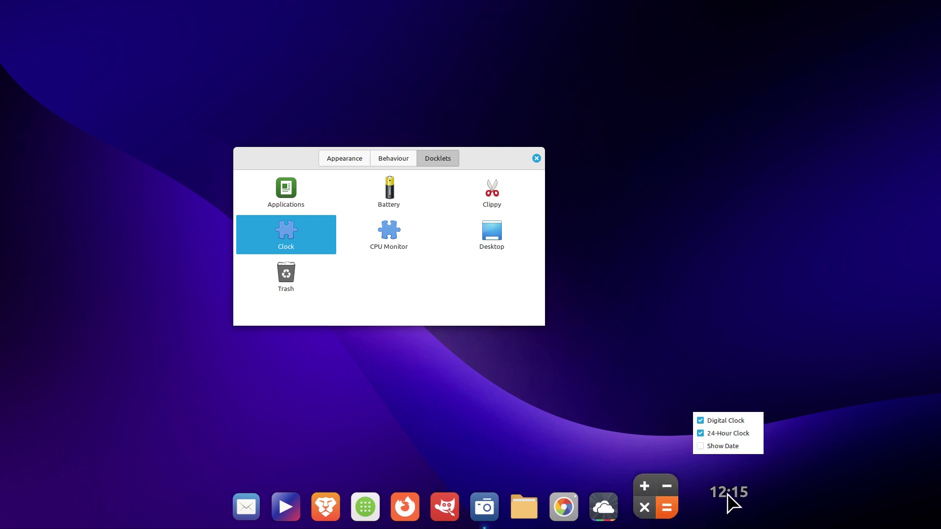
left_click(729, 449)
left_click_drag(729, 510, 409, 512)
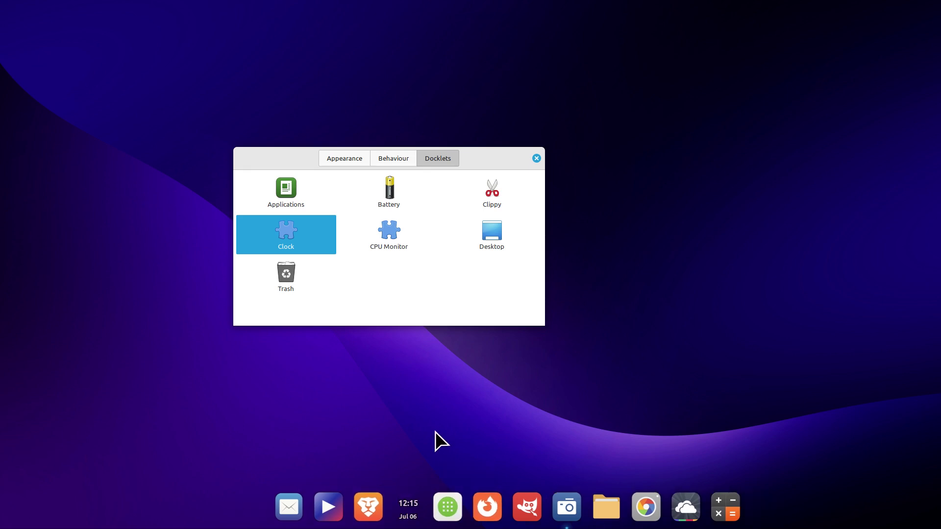
- Remove the digital clock, re-add the Clock docklet between Brave and Software Manager and remove that one too
left_click_drag(413, 507, 405, 410)
left_click_drag(297, 250, 408, 508)
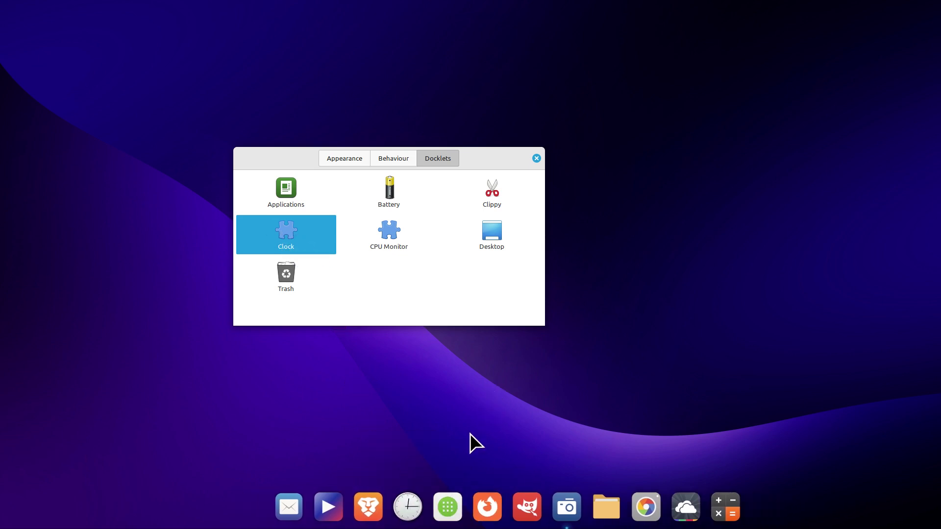
left_click_drag(406, 478, 404, 432)
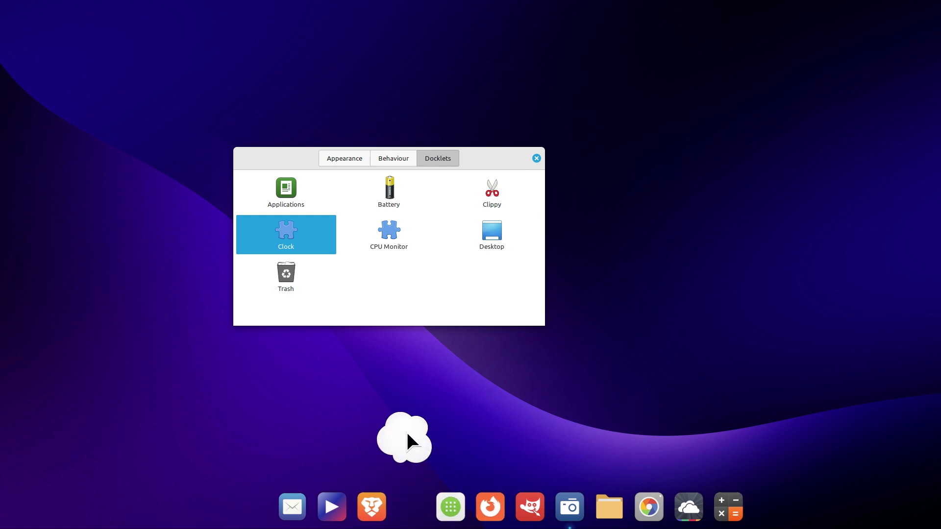
- Try the CPU Monitor docklet between Brave and Software Manager and take it off the dock again
left_click_drag(391, 227, 410, 504)
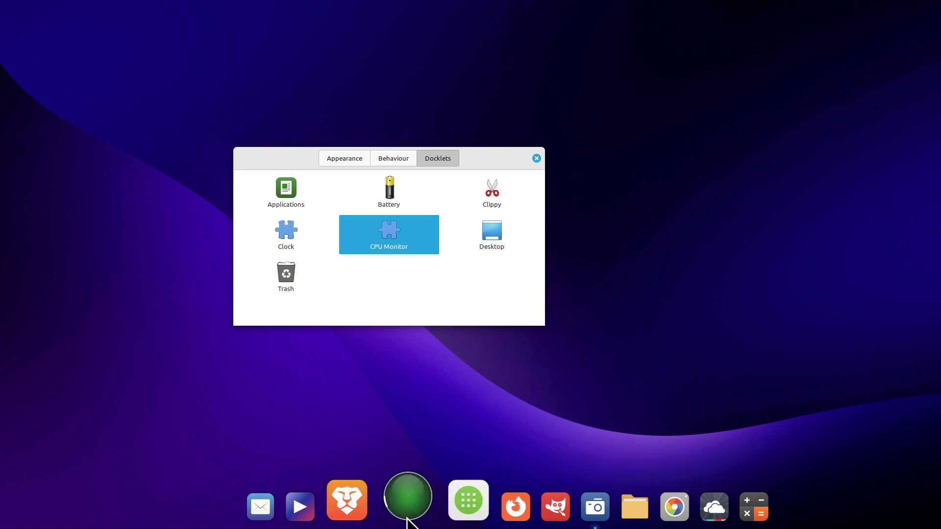
mouse_move(410, 506)
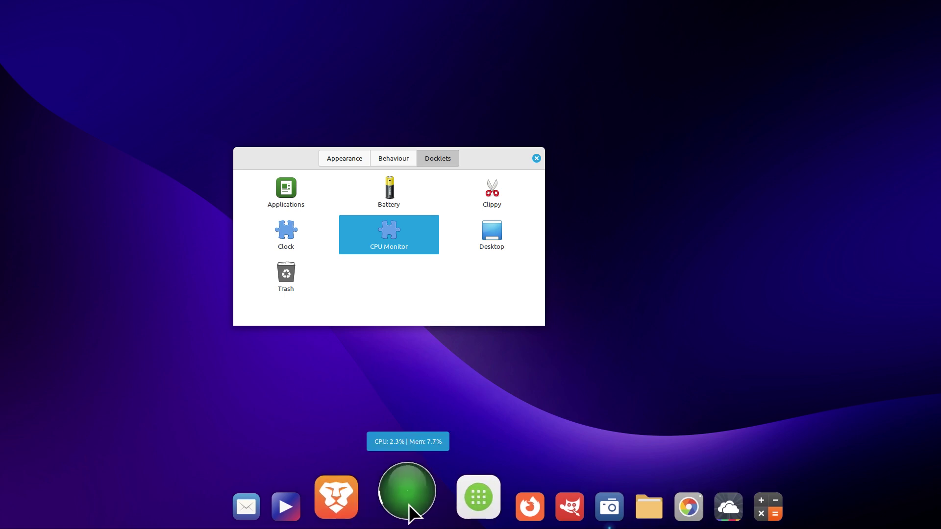
left_click_drag(409, 506, 406, 390)
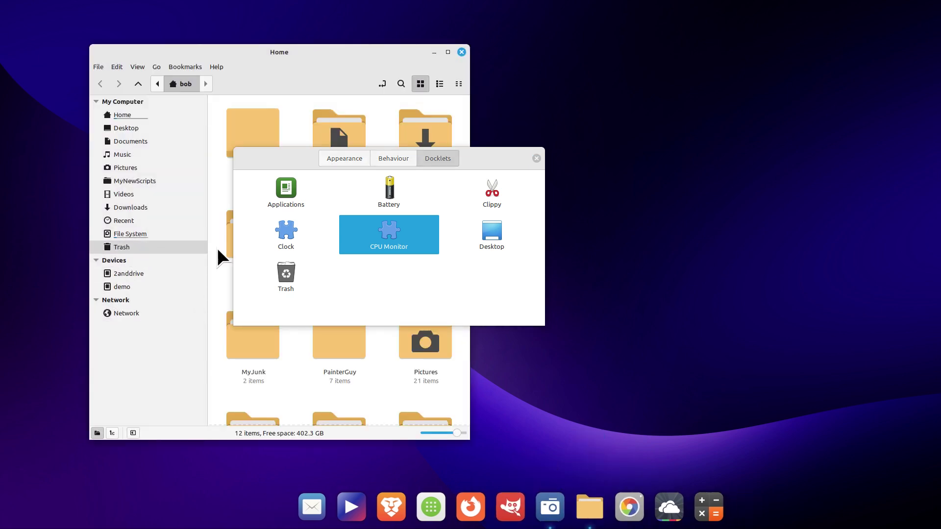
- Add the Applications docklet to the dock between Firefox and GIMP, close the open windows and open the docklet's menu
left_click(462, 51)
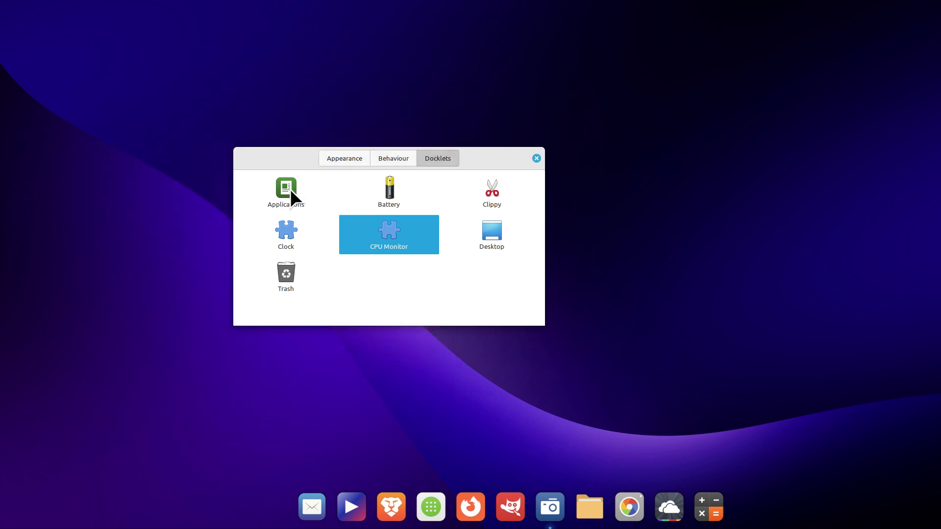
left_click_drag(290, 189, 504, 504)
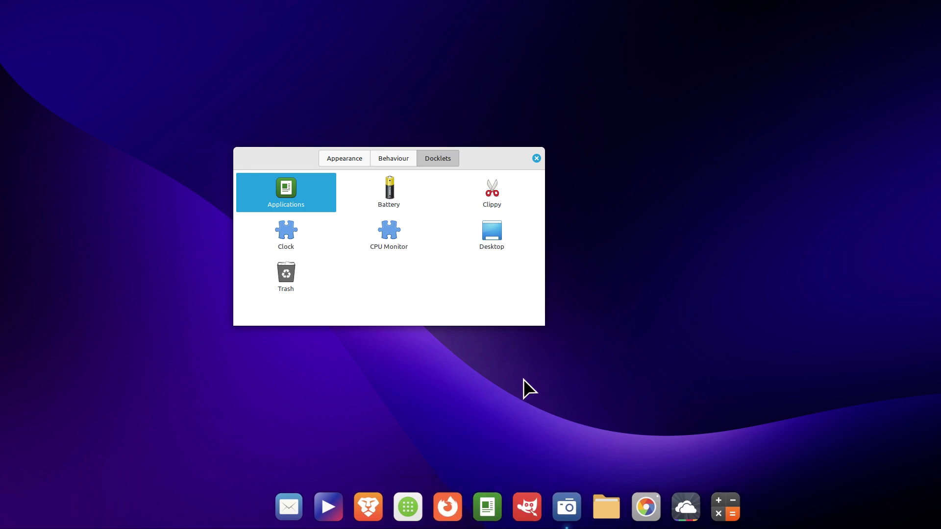
left_click(537, 158)
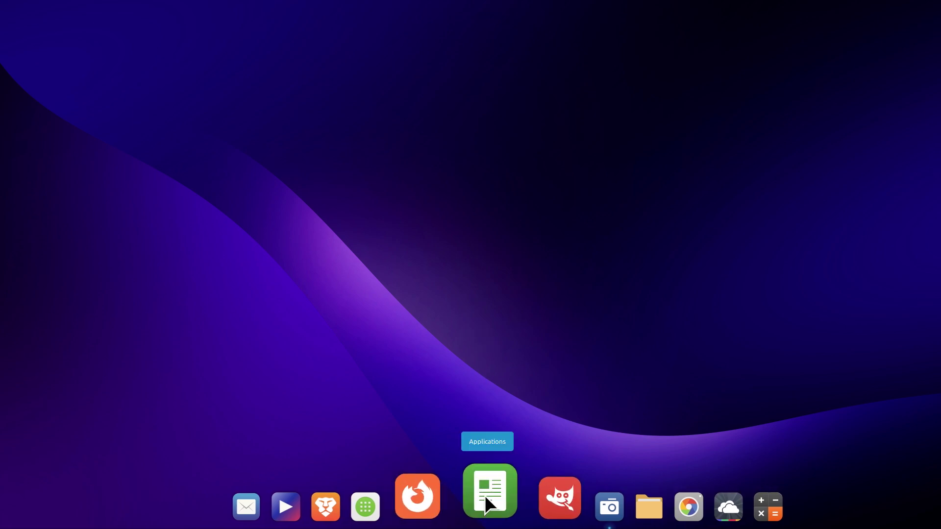
left_click(485, 498)
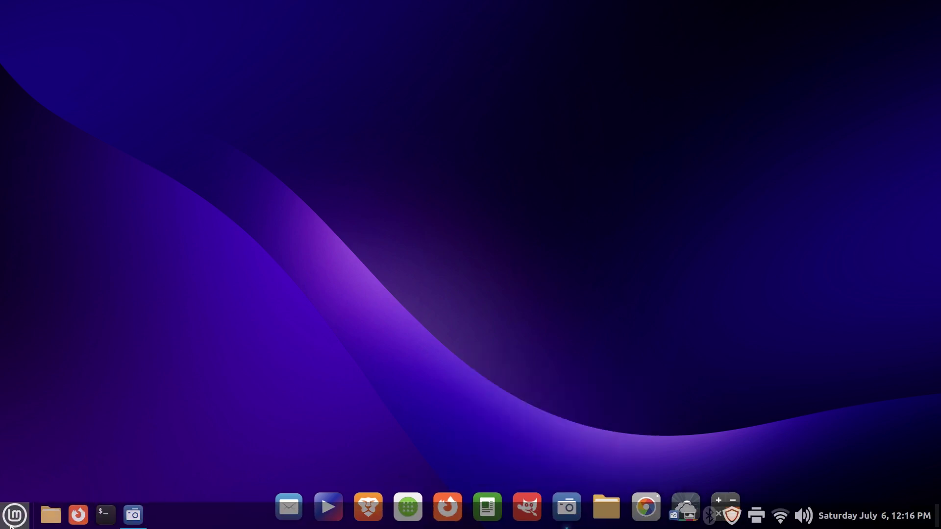
- Compare the Graphics category of the dock's Applications docklet with the same category in the Cinnamon application menu
left_click(7, 514)
left_click(515, 435)
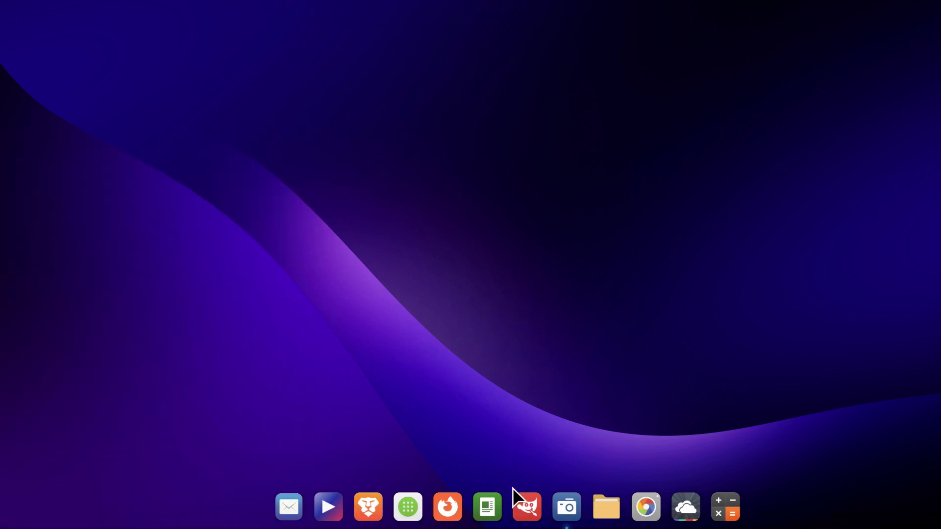
left_click(484, 494)
mouse_move(501, 359)
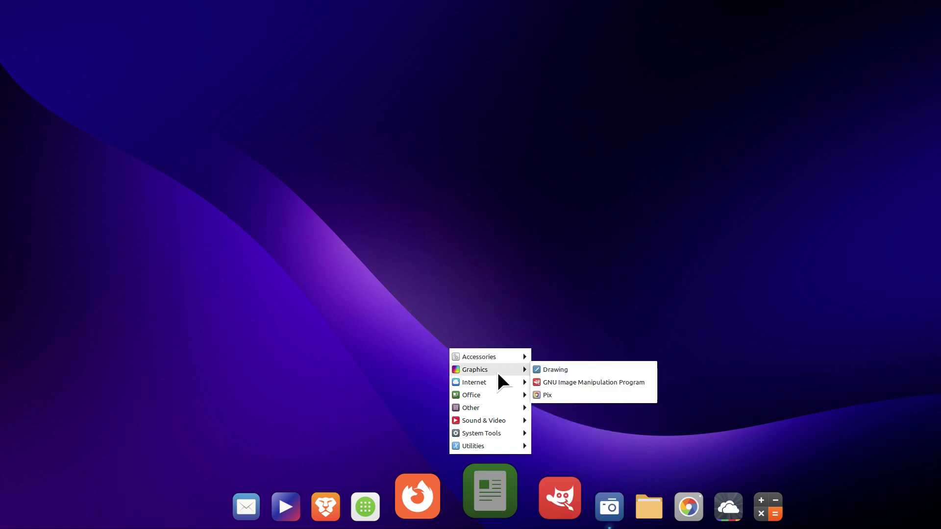
left_click(14, 515)
left_click(13, 514)
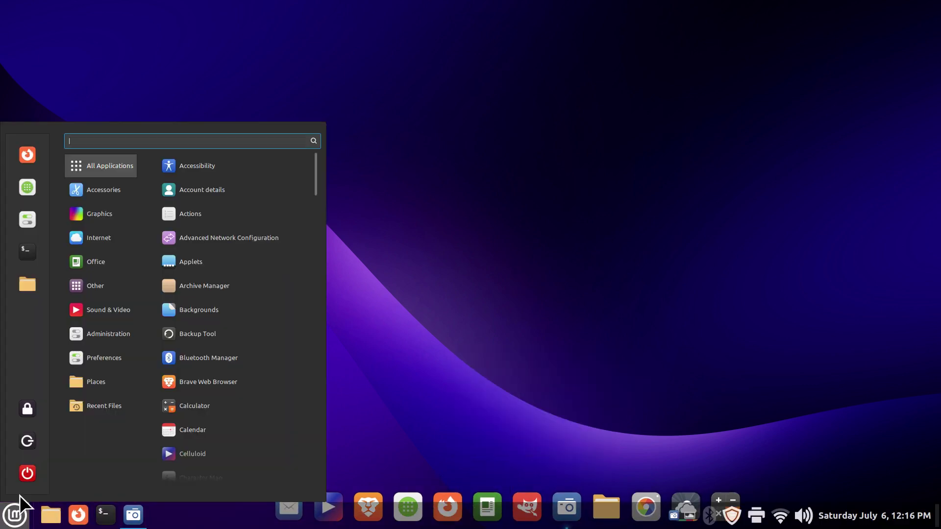
mouse_move(78, 217)
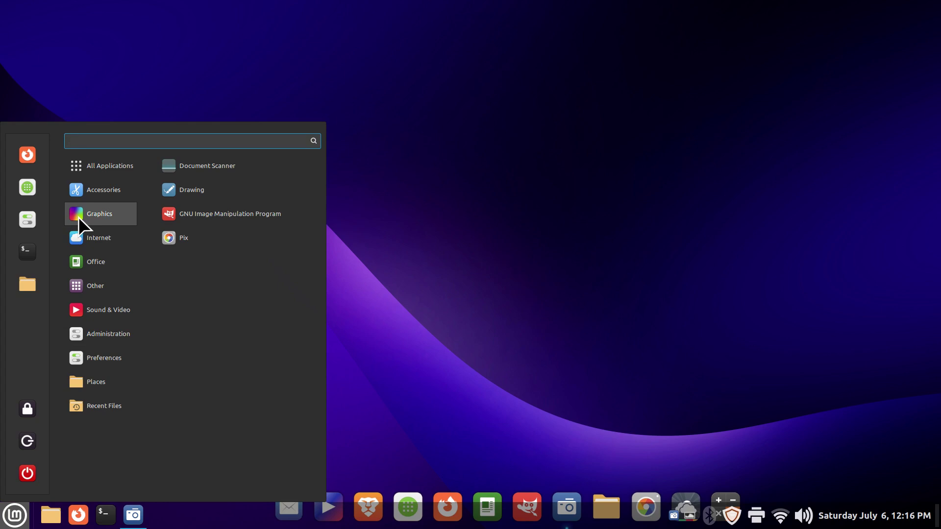
left_click(497, 311)
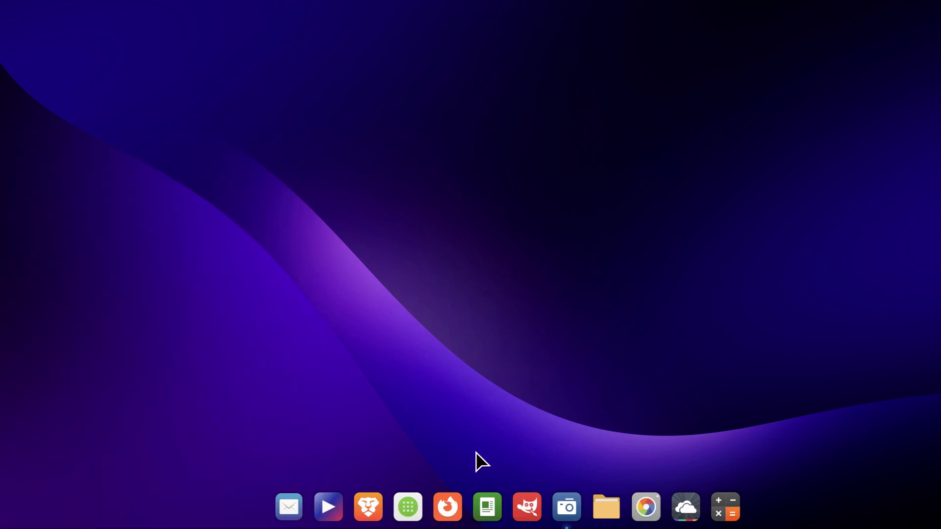
left_click(484, 496)
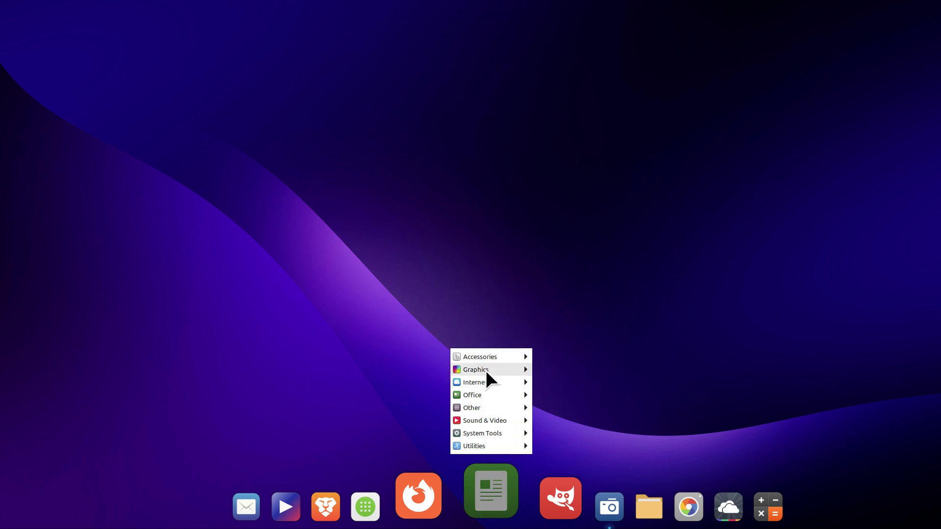
mouse_move(487, 372)
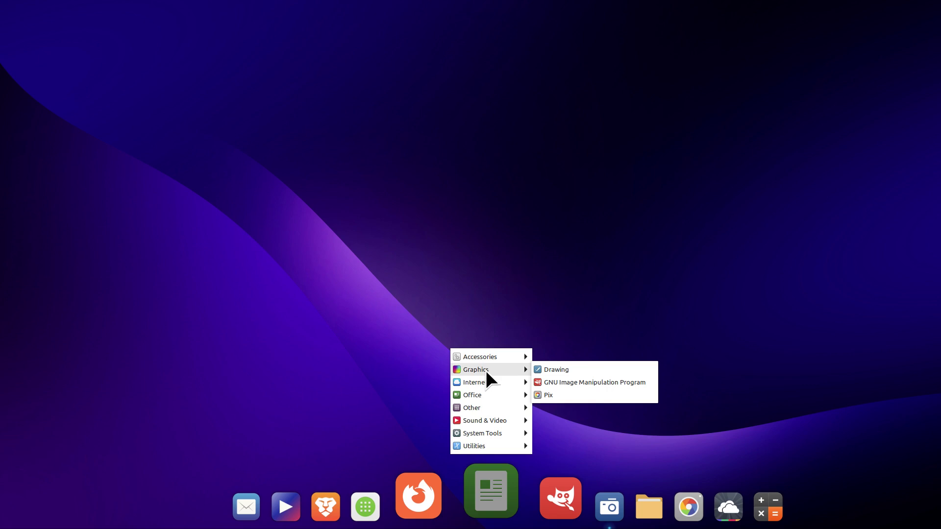
left_click(15, 515)
mouse_move(105, 216)
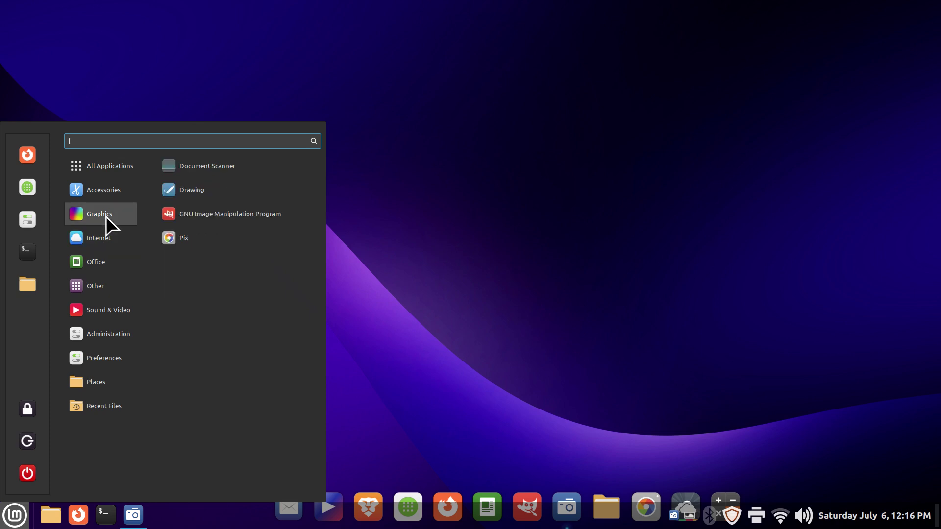
left_click(557, 297)
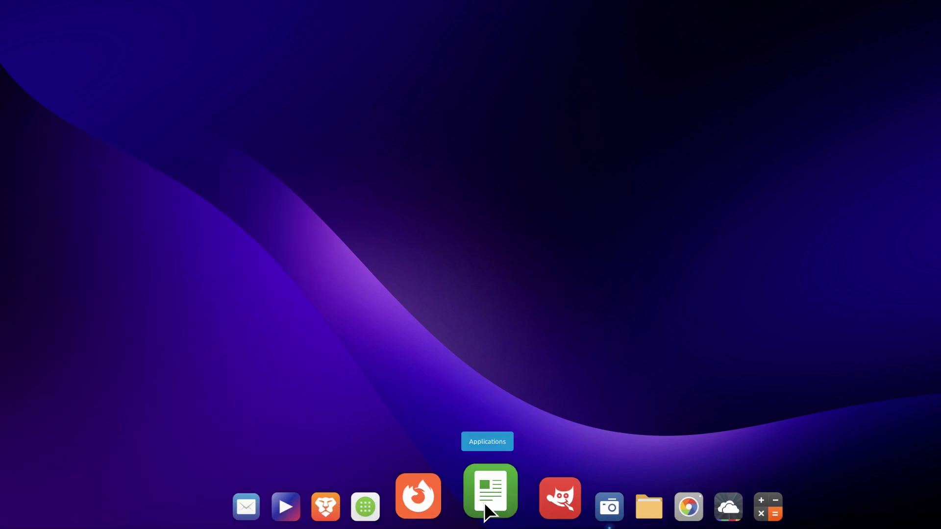
- Remove the Applications docklet from the dock and reorder the icons with GIMP before Brave and Software Manager after Firefox
left_click_drag(484, 502, 477, 422)
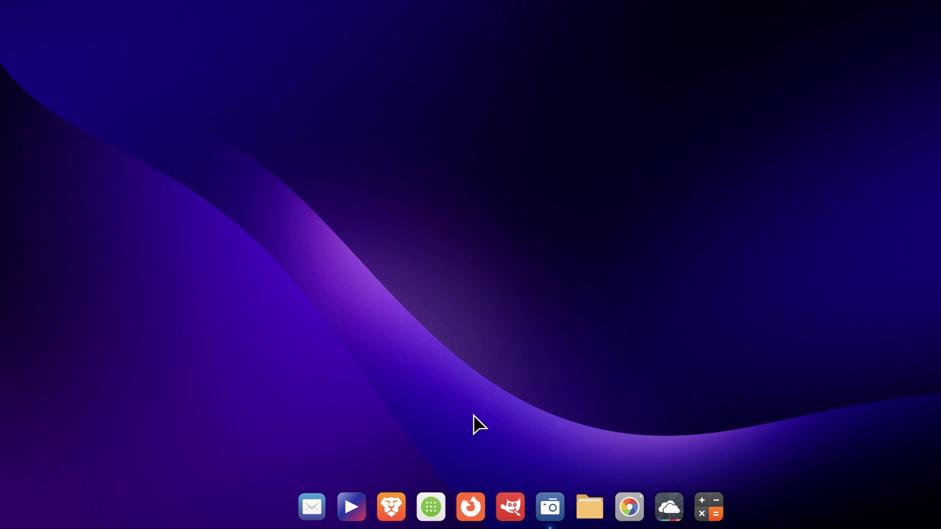
left_click_drag(443, 497, 392, 515)
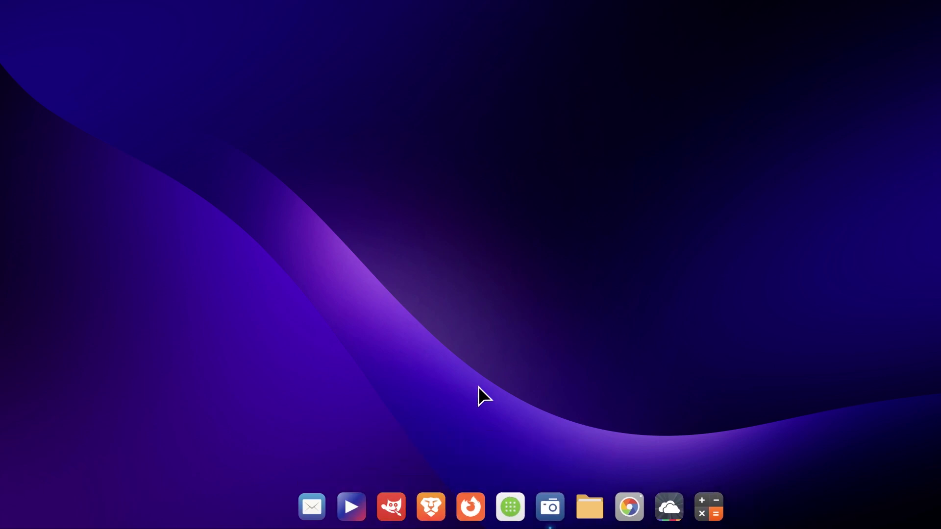
- Open the dock's preferences, try the Matte theme and set the theme to Default
right_click(469, 484)
left_click(505, 447)
left_click(405, 209)
left_click(405, 198)
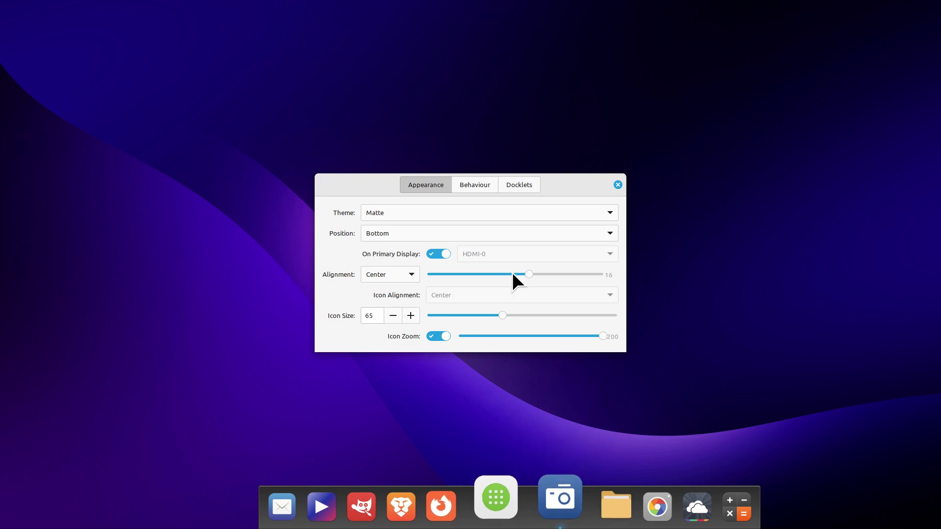
left_click(381, 213)
left_click(387, 183)
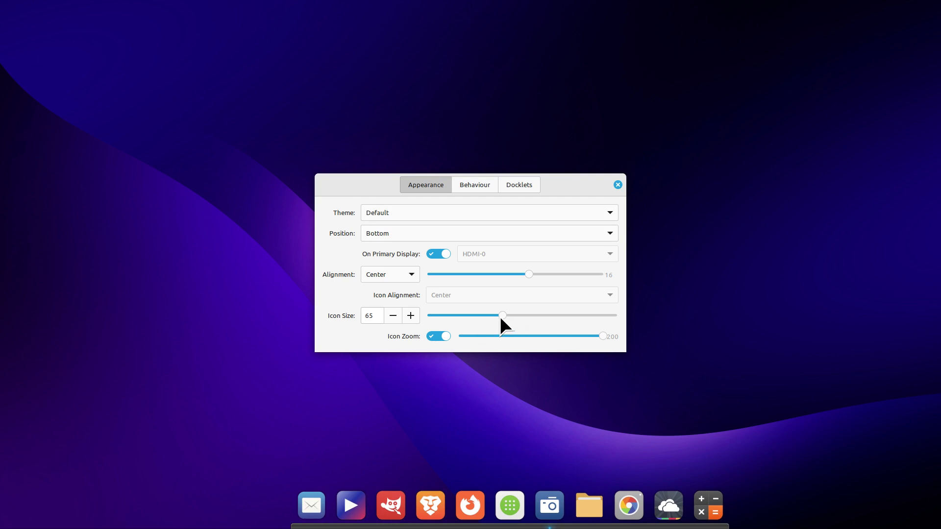
- Try the dock icons at size 128, set the icon size to 79 and close the preferences
left_click_drag(501, 316, 612, 318)
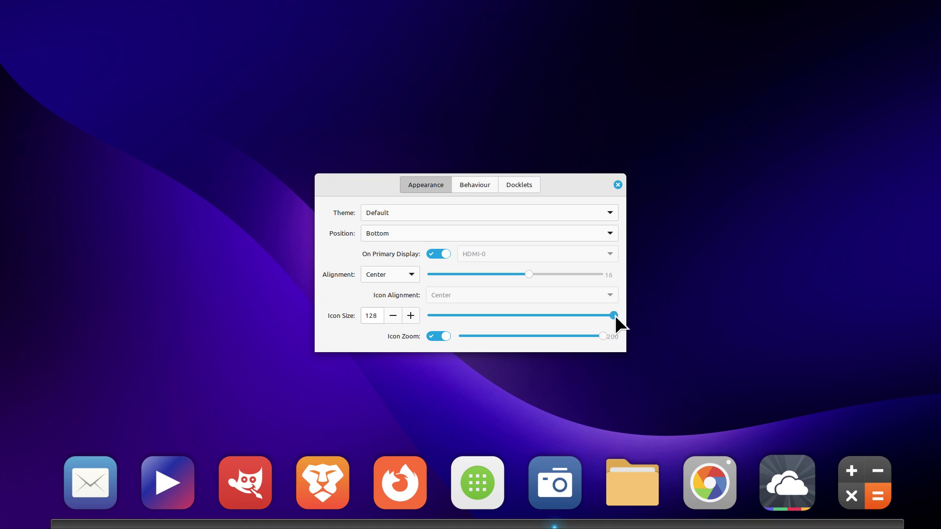
left_click_drag(616, 316, 599, 316)
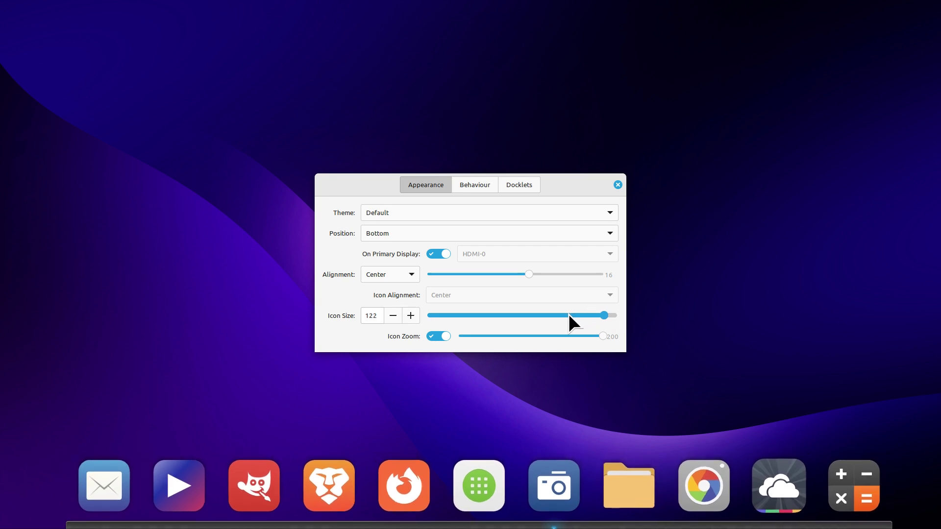
left_click_drag(536, 316, 535, 316)
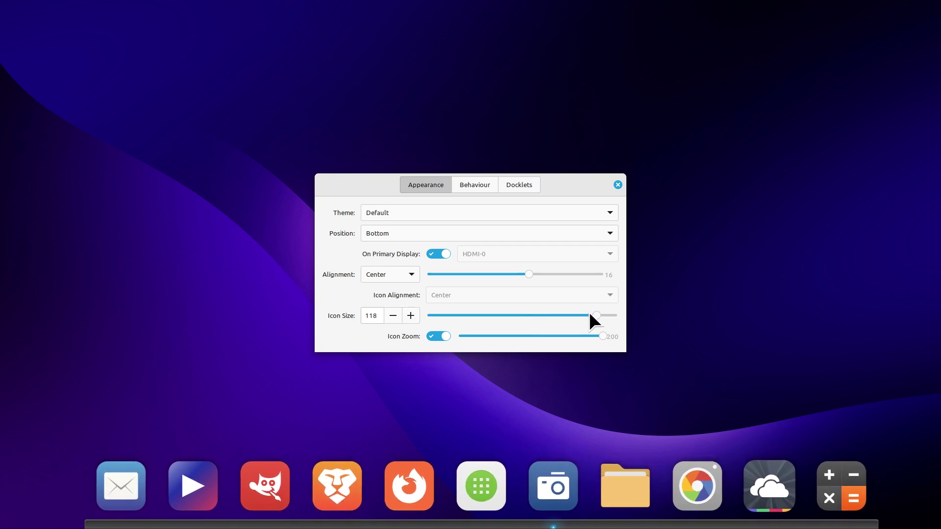
left_click_drag(597, 317, 528, 318)
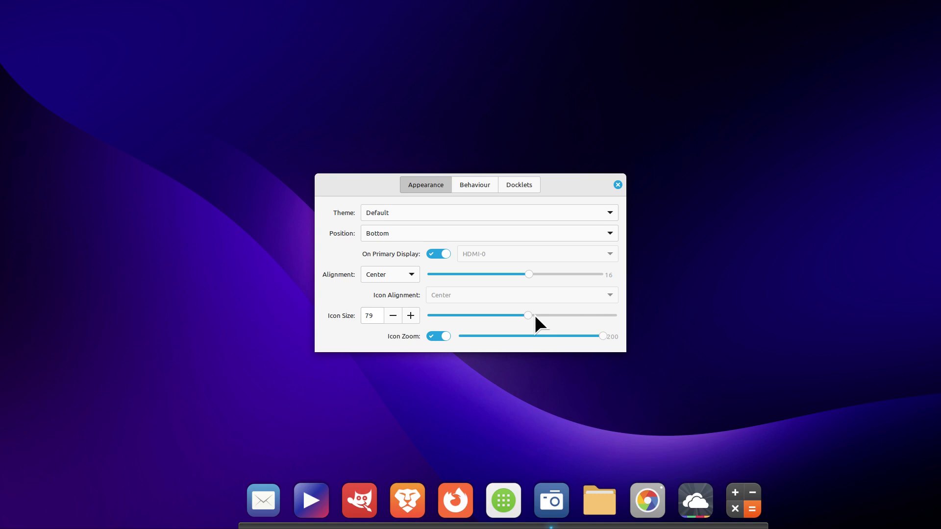
left_click(461, 183)
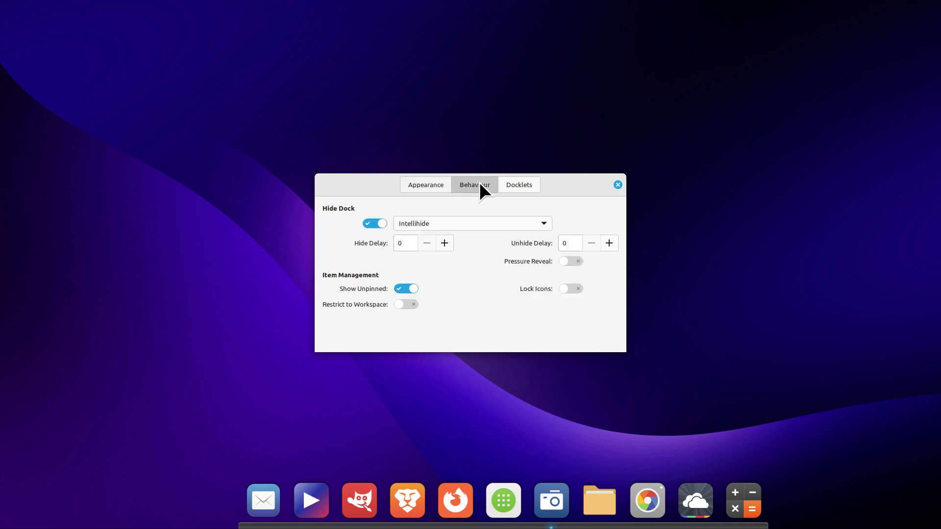
left_click(525, 184)
left_click(426, 186)
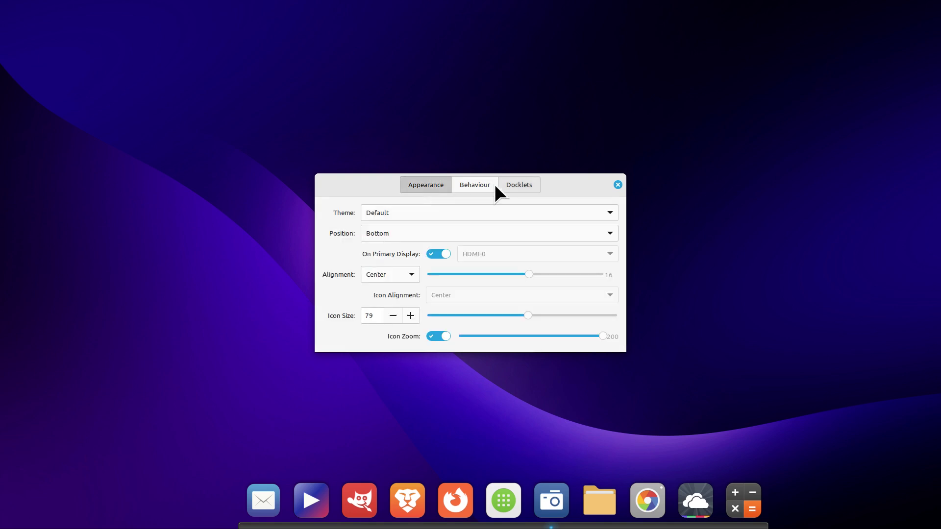
left_click(617, 185)
- Check the Plank entry among the Startup Applications in System Settings and close the window
key("super")
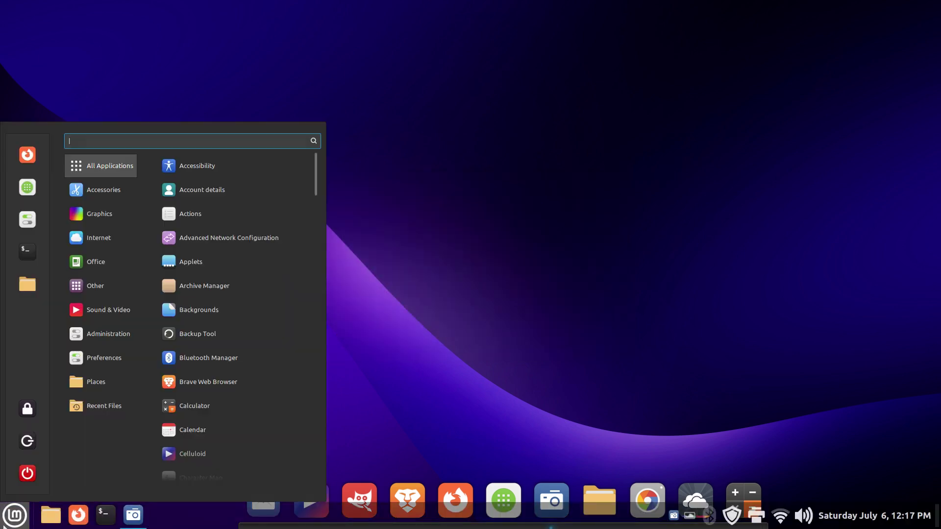
left_click(25, 220)
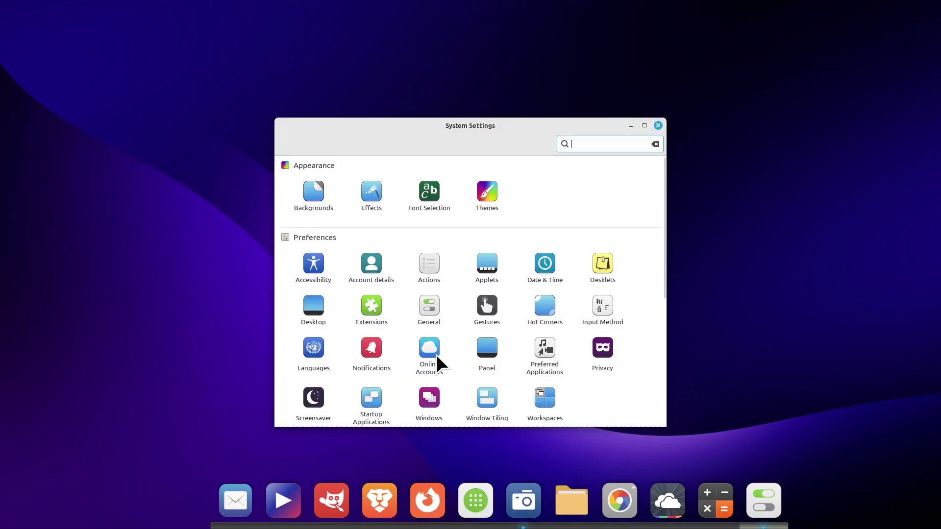
left_click(381, 402)
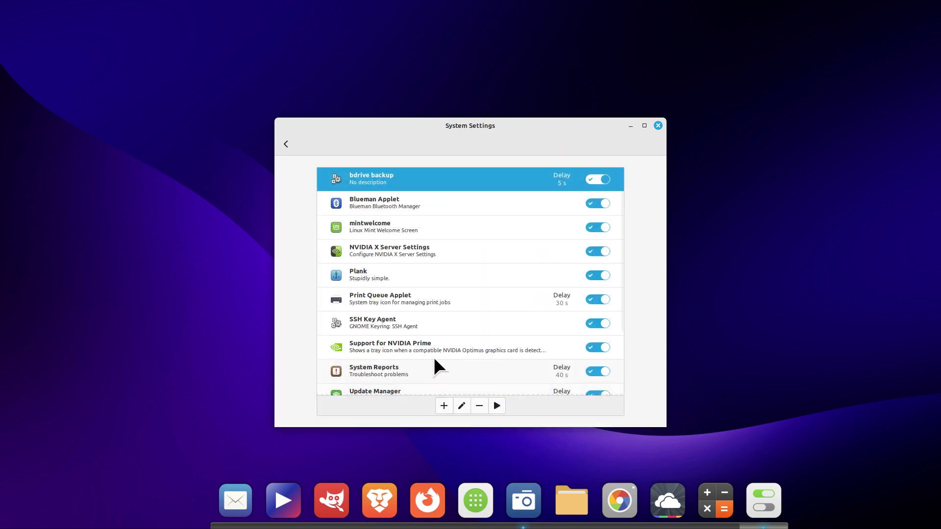
left_click(373, 279)
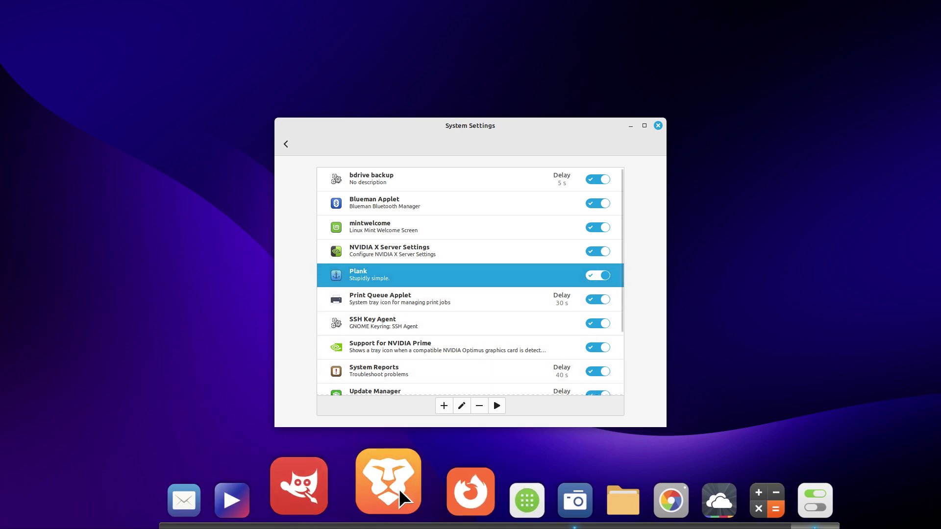
left_click(658, 126)
mouse_move(456, 528)
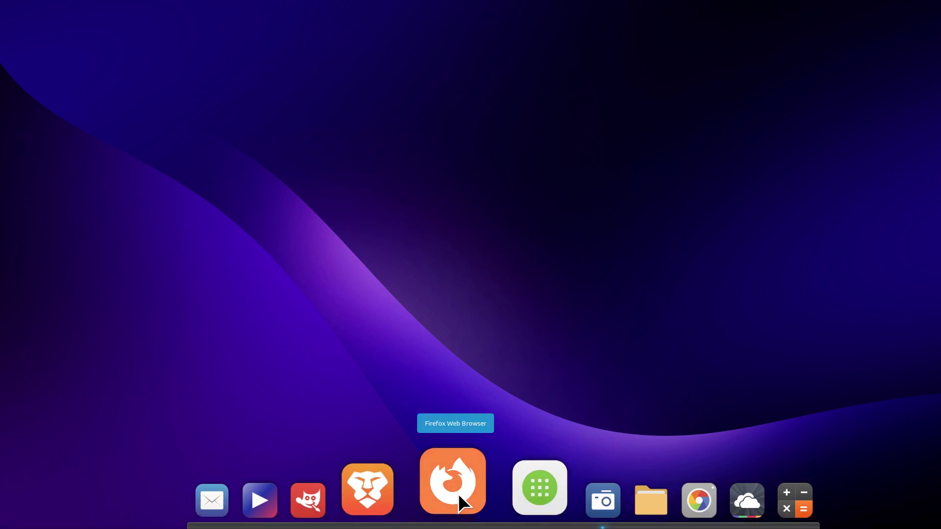
mouse_move(423, 528)
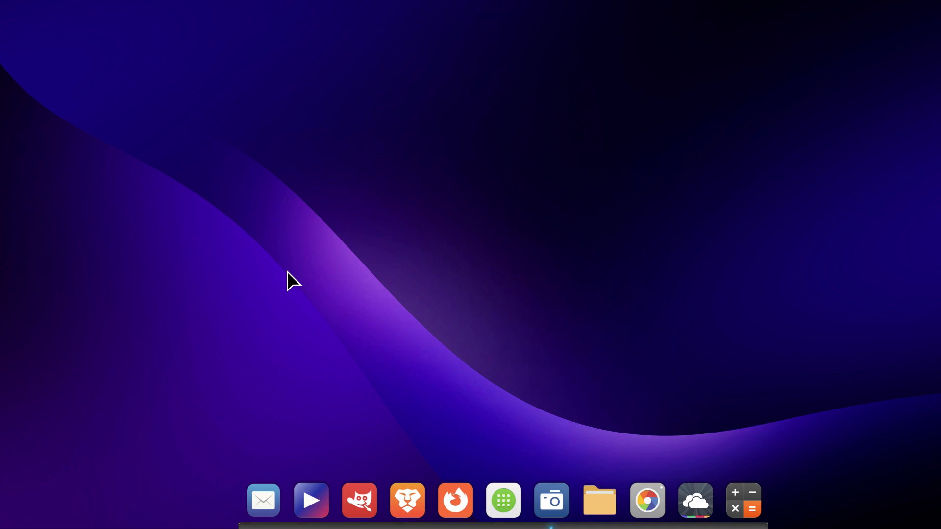
mouse_move(52, 527)
left_click(699, 500)
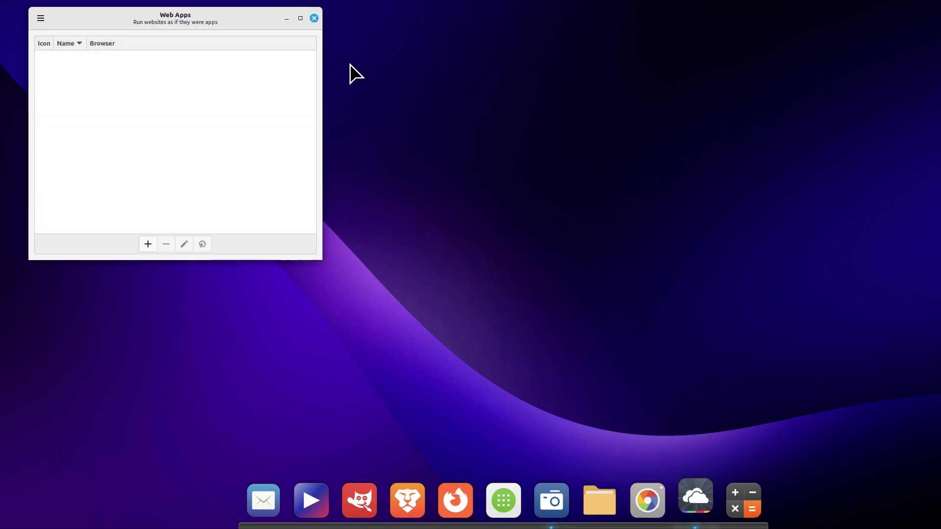
left_click_drag(193, 21, 415, 123)
left_click(369, 345)
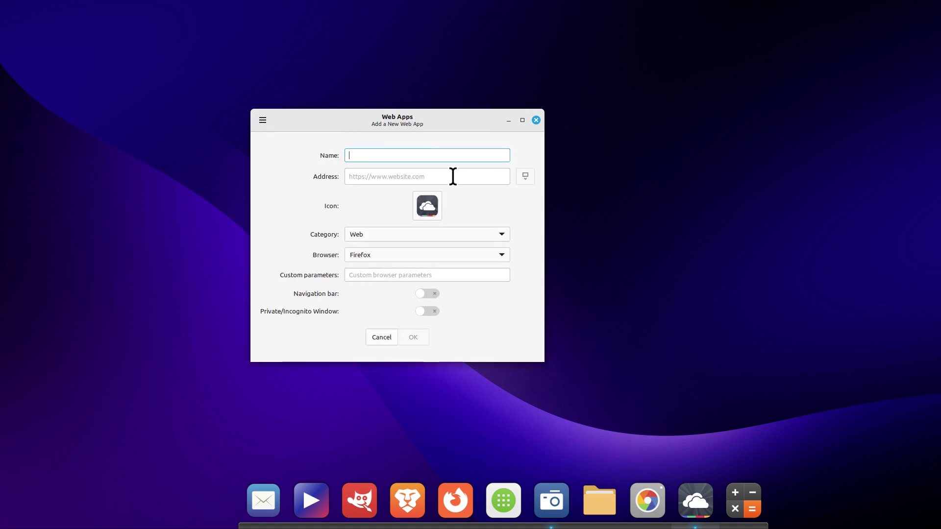
type("Amazon")
left_click(377, 176)
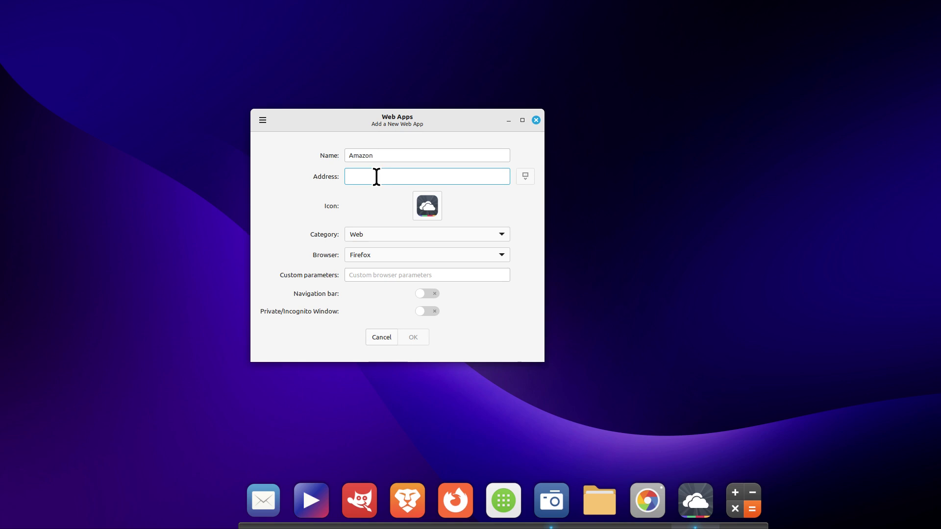
type("www.amazon.")
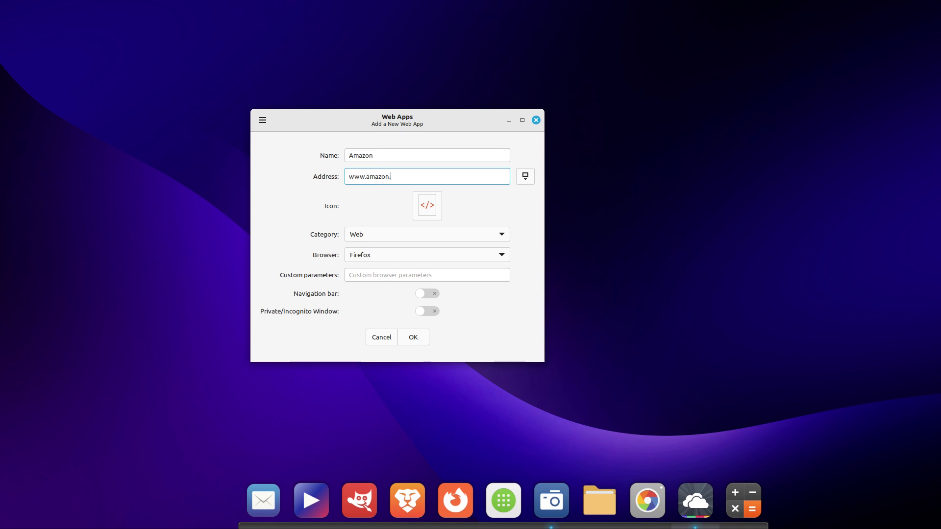
type("com")
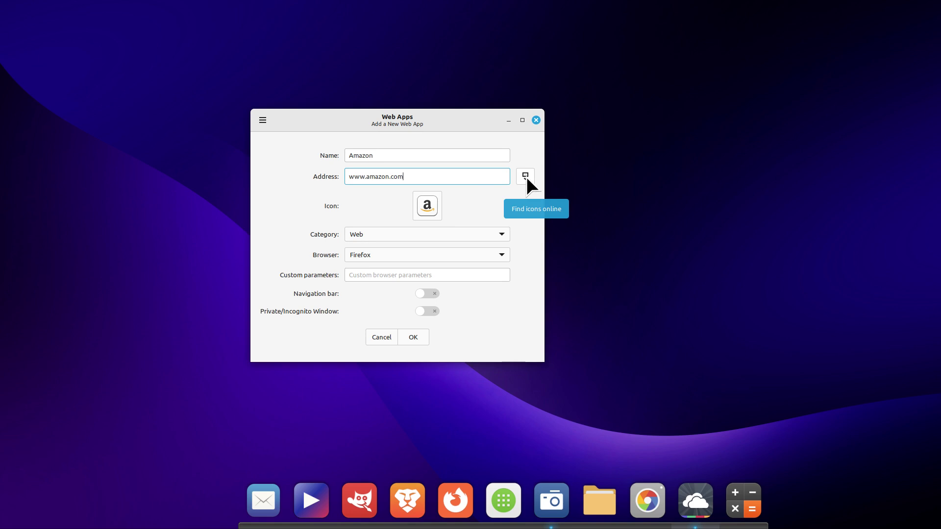
left_click(422, 206)
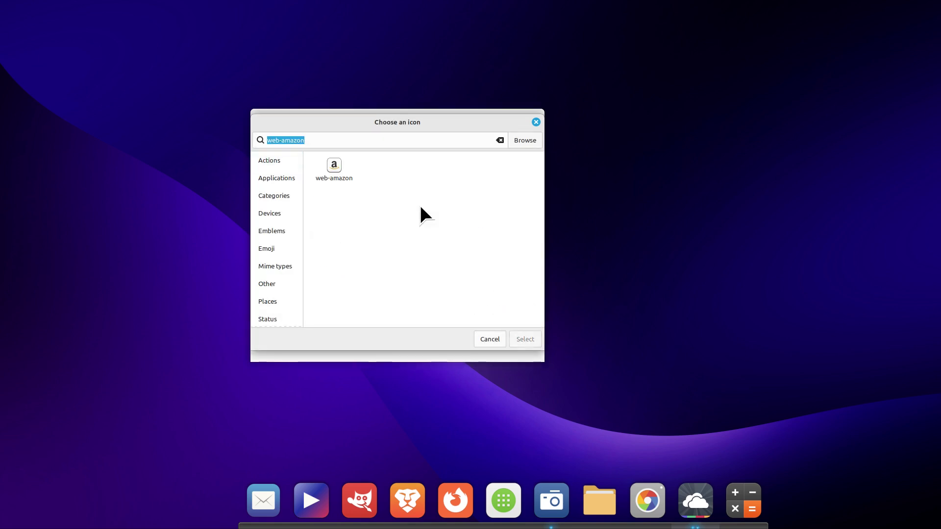
left_click(292, 250)
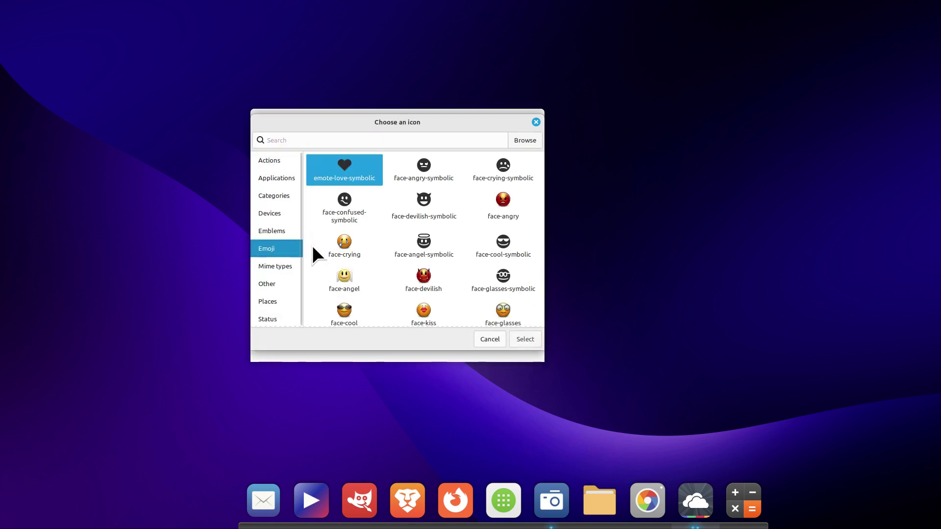
left_click(484, 337)
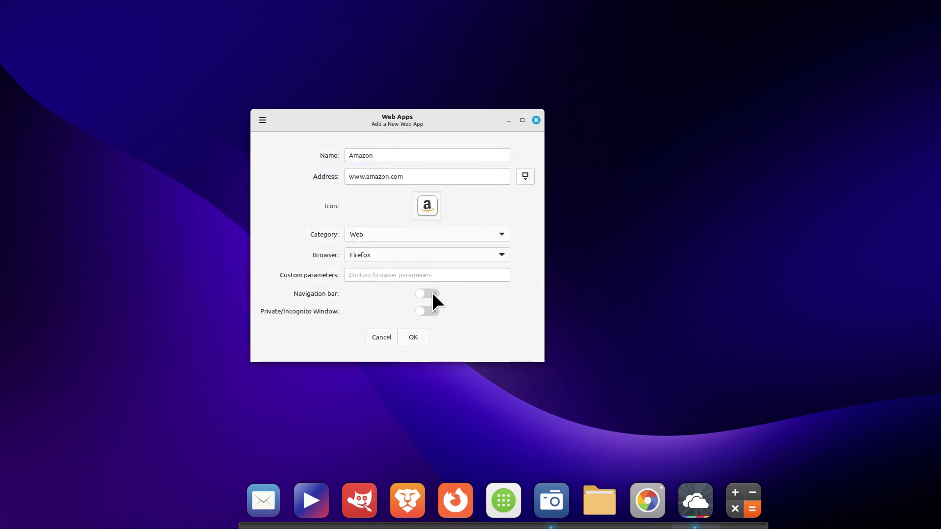
- Save the Amazon web app with Firefox as its browser and close Web Apps
left_click(413, 336)
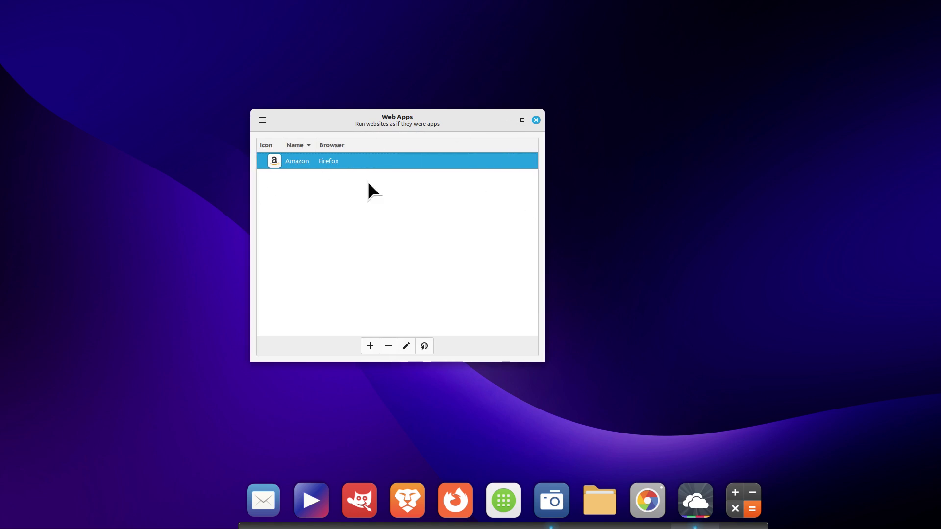
left_click(536, 120)
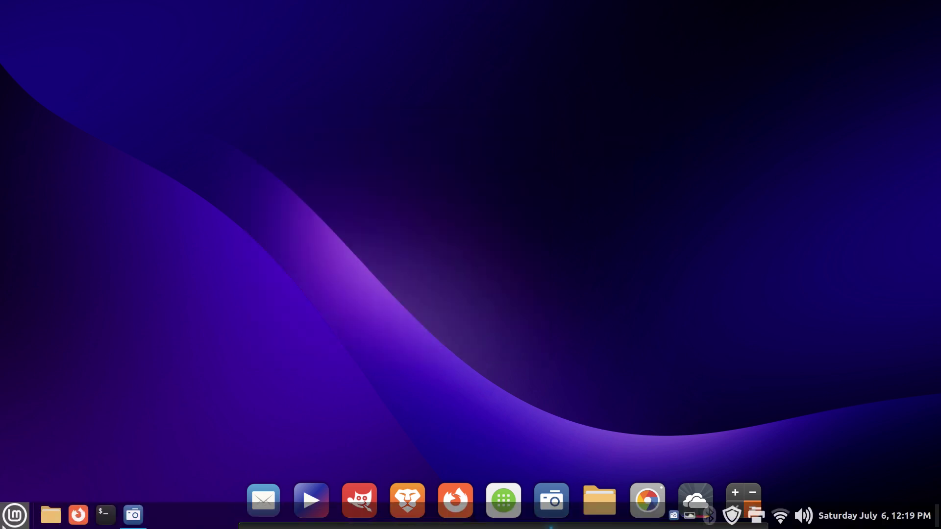
- Launch the Amazon web app from the applications menu and keep its icon in the dock
left_click(10, 520)
type("am")
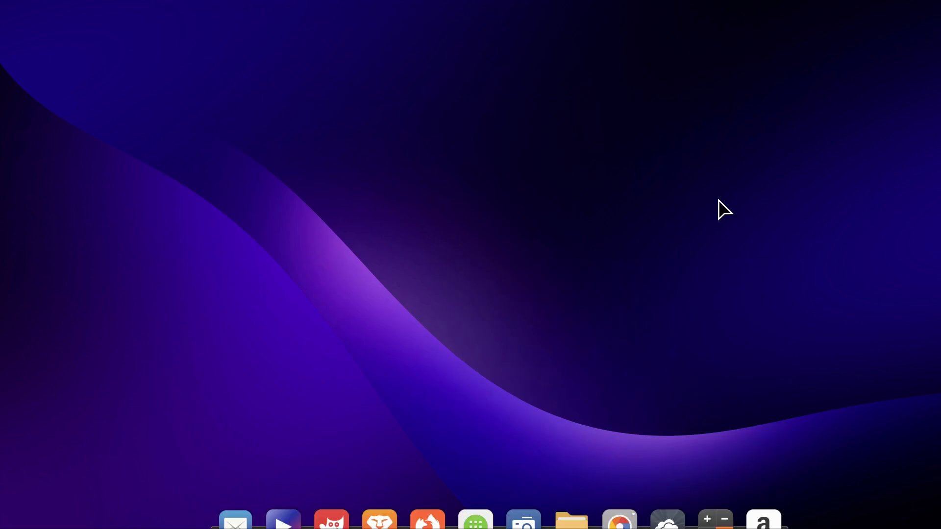
right_click(755, 482)
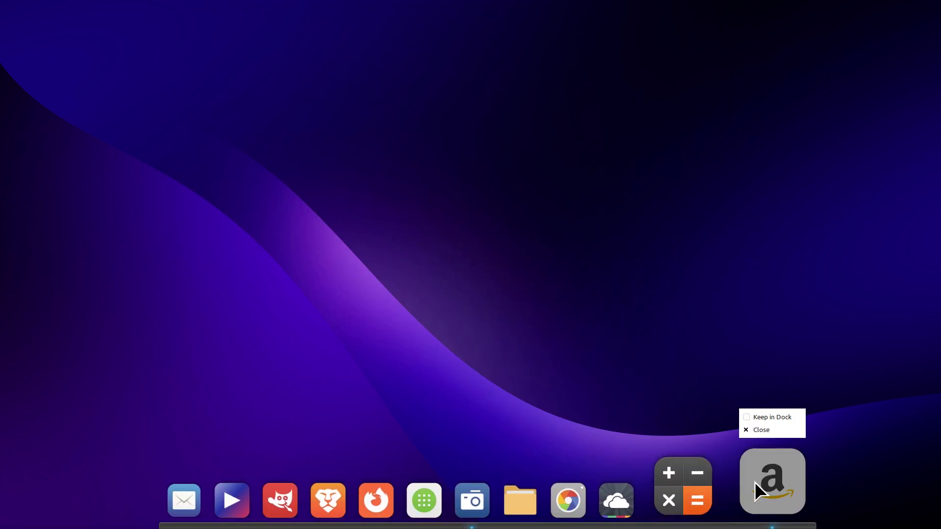
left_click(767, 417)
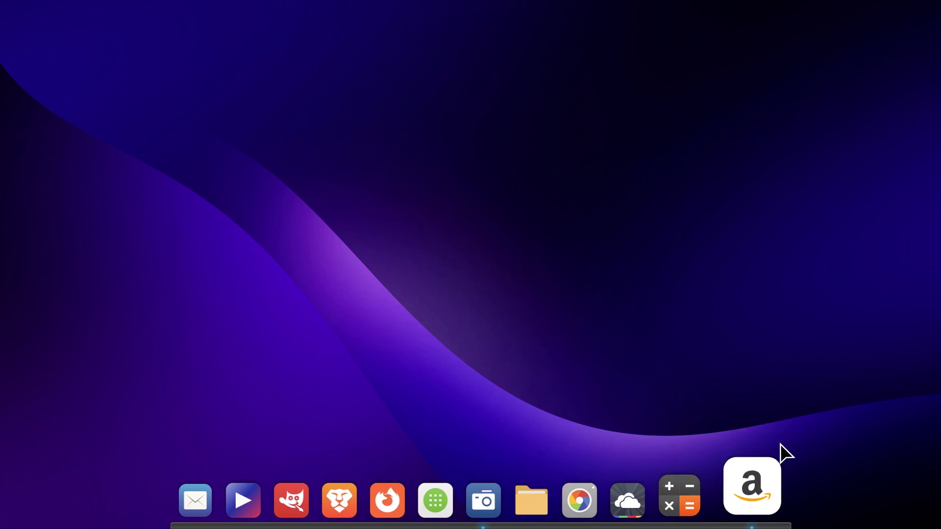
- Bring up the Amazon window from the dock, close it, and remove the Web Apps icon from the dock
left_click(779, 493)
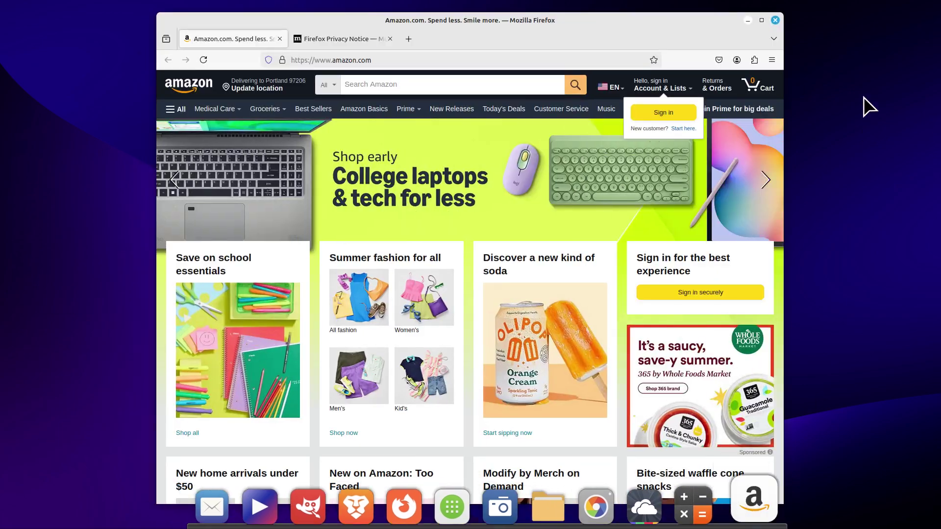
left_click(773, 18)
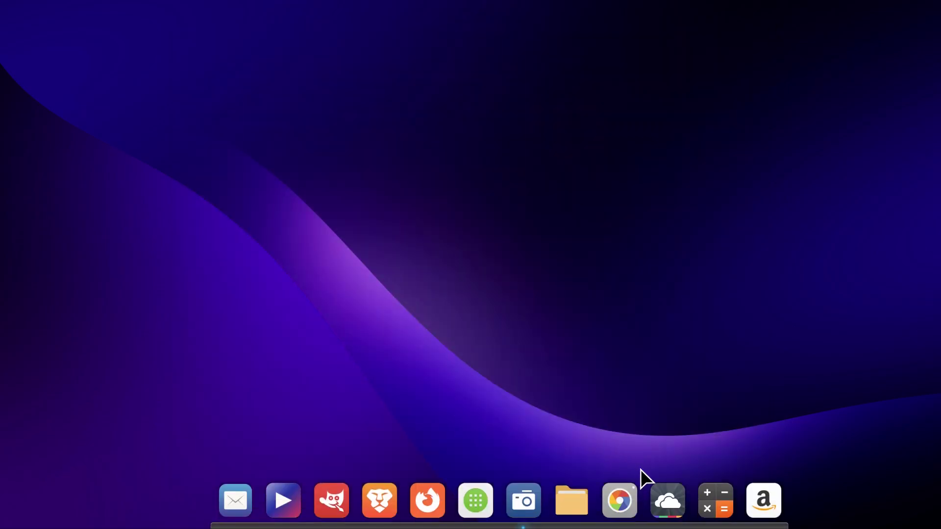
right_click(665, 493)
left_click(661, 429)
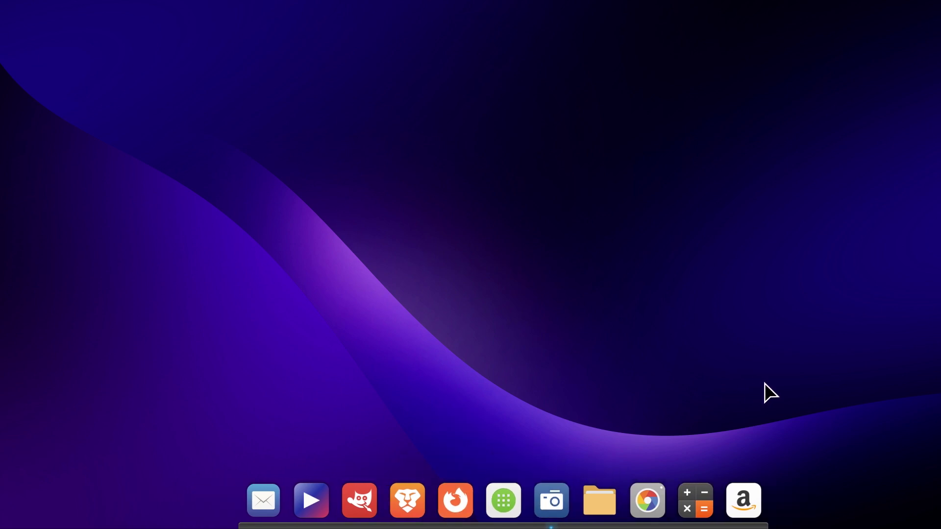
- Open Amazon from the dock, dismiss the previous-tabs notice and try zooming the page out and in
left_click(745, 486)
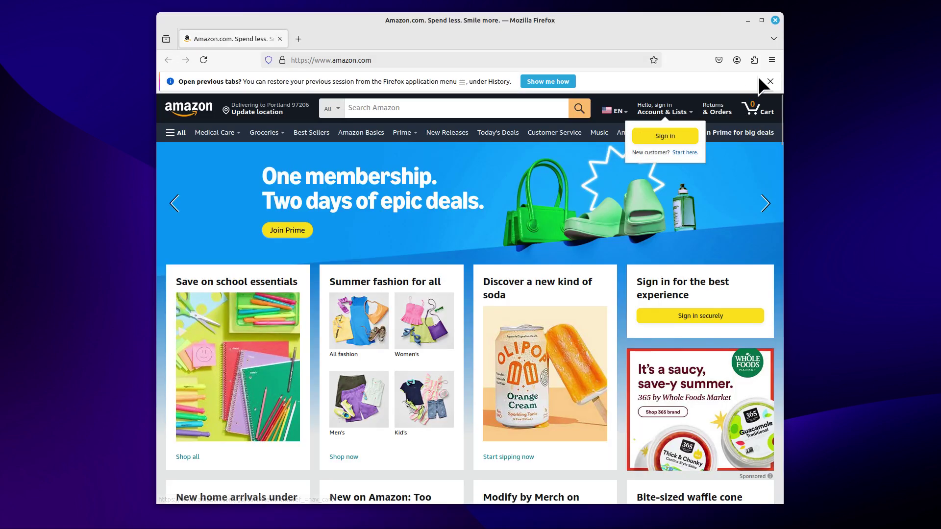
left_click(771, 81)
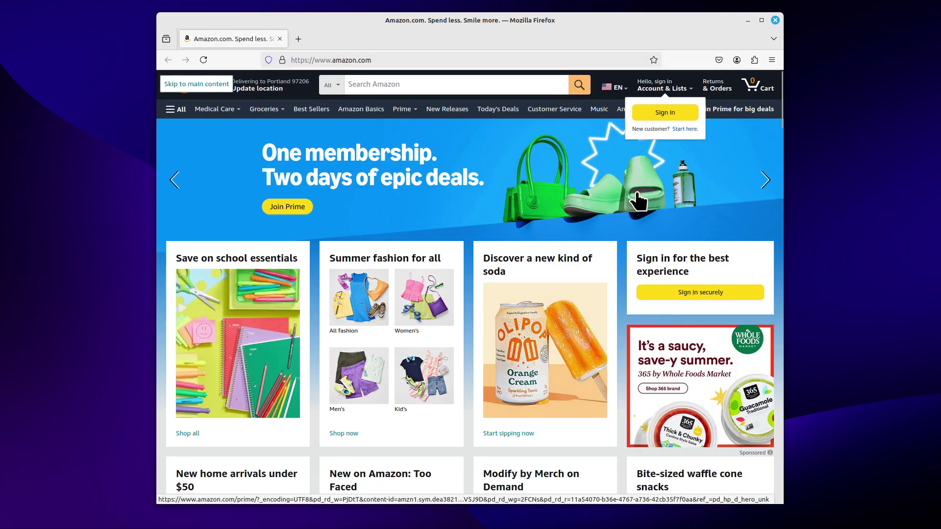
key("ctrl+minus")
key("ctrl+minus")
key("ctrl+minus")
key("ctrl+plus")
key("ctrl+plus")
key("ctrl+plus")
key("ctrl+plus")
key("ctrl+plus")
key("ctrl+plus")
key("ctrl+minus")
key("ctrl+minus")
key("ctrl+minus")
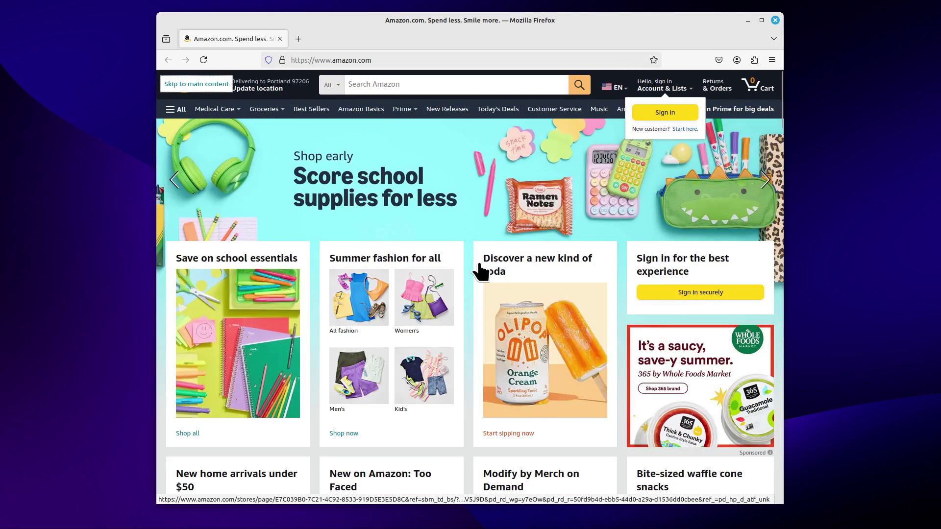
- Open a new tab beside the Amazon page and close the window, then reopen Amazon from the dock and close it
left_click(299, 39)
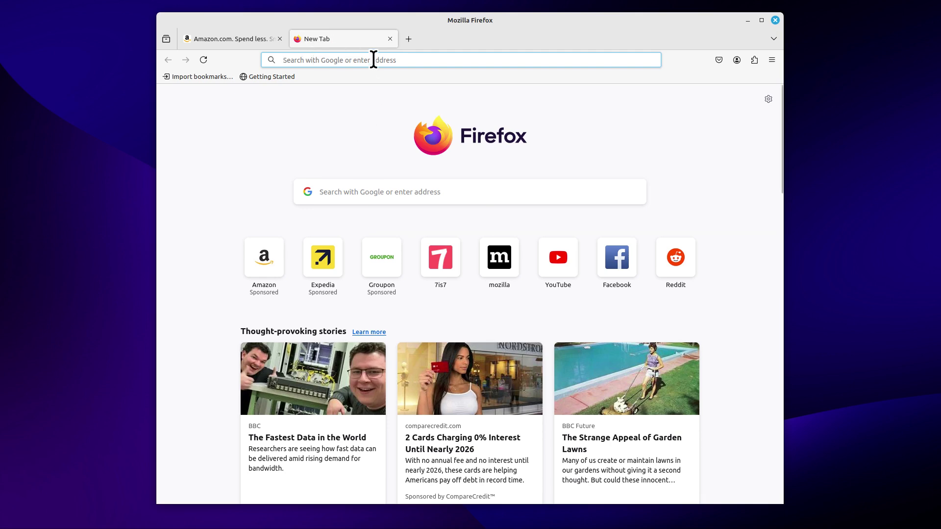
left_click(782, 22)
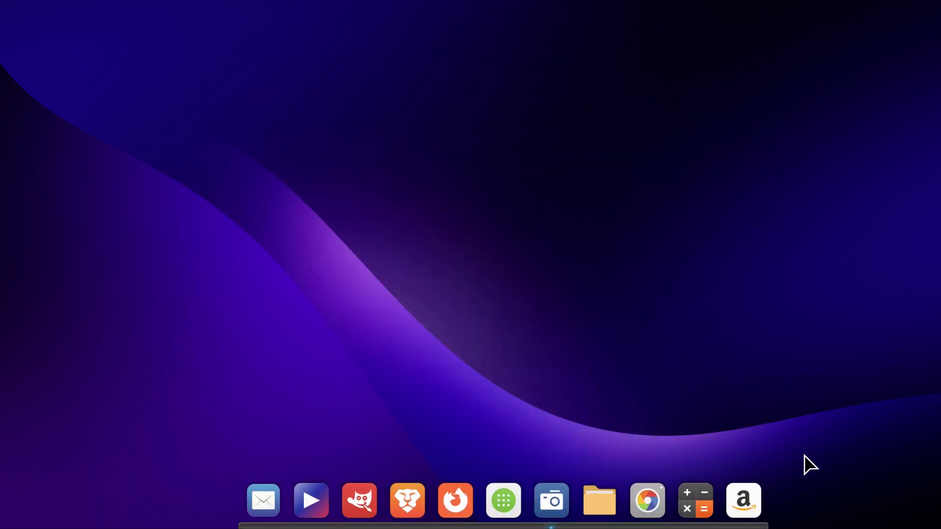
left_click(741, 493)
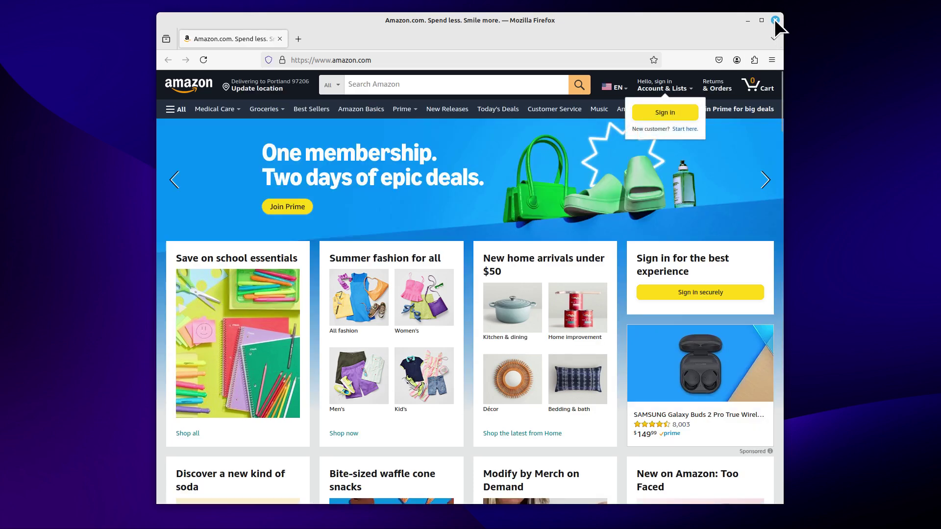
left_click(775, 20)
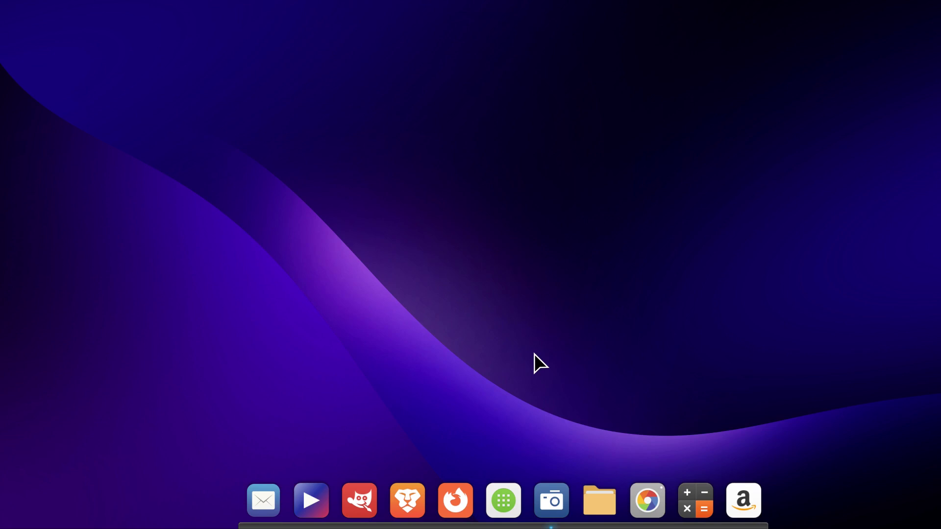
- Show the installed applications in Software Manager and open the details page of Plank
left_click(502, 488)
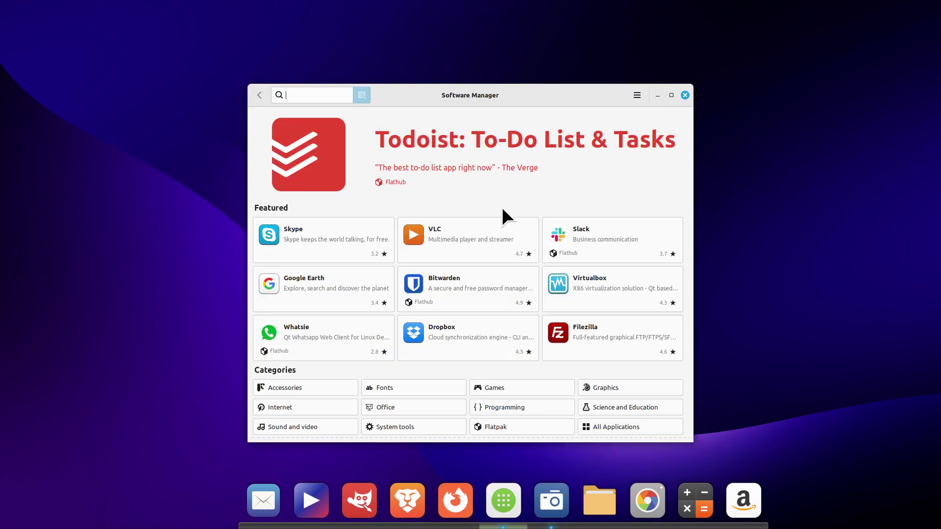
left_click(639, 95)
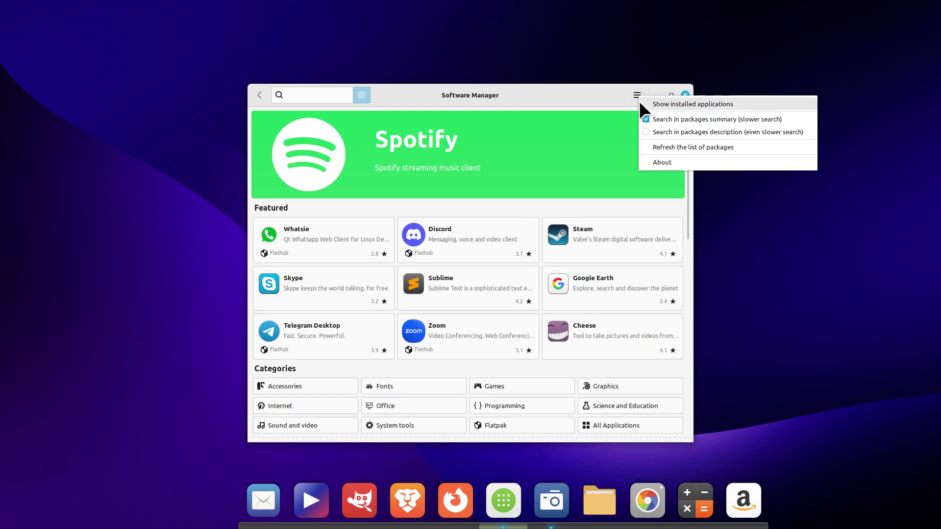
left_click(667, 106)
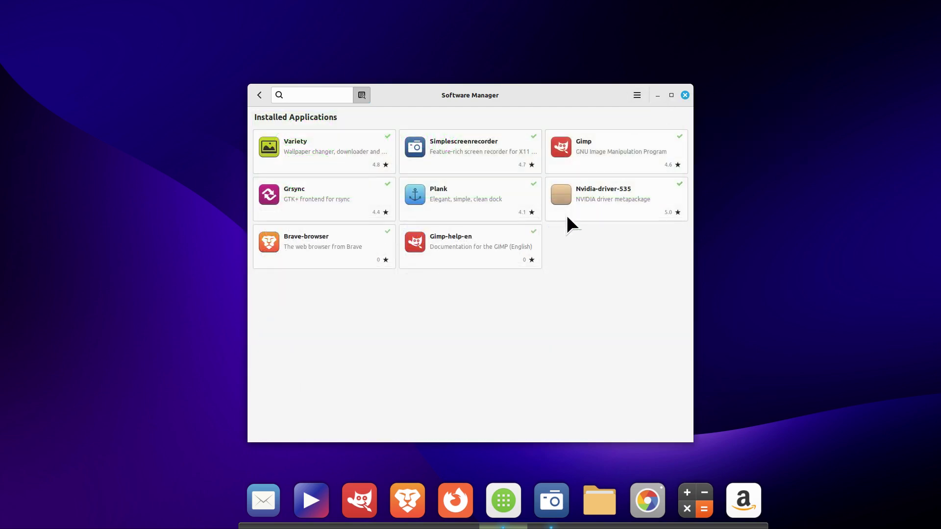
left_click(431, 190)
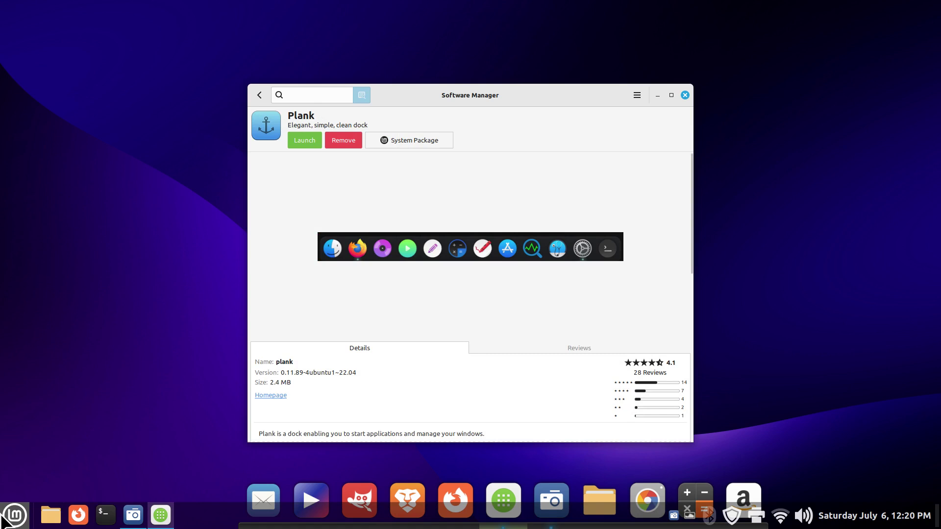
left_click(6, 518)
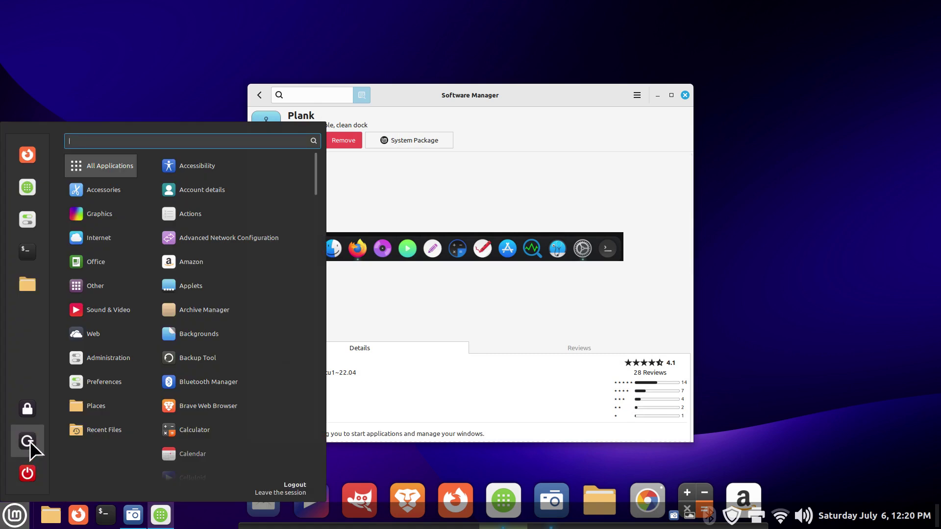
left_click(26, 472)
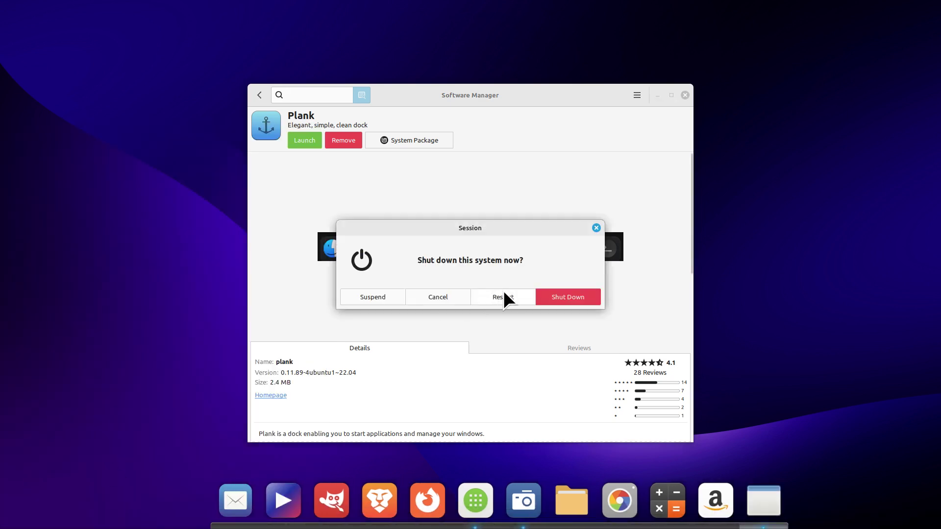
left_click(596, 227)
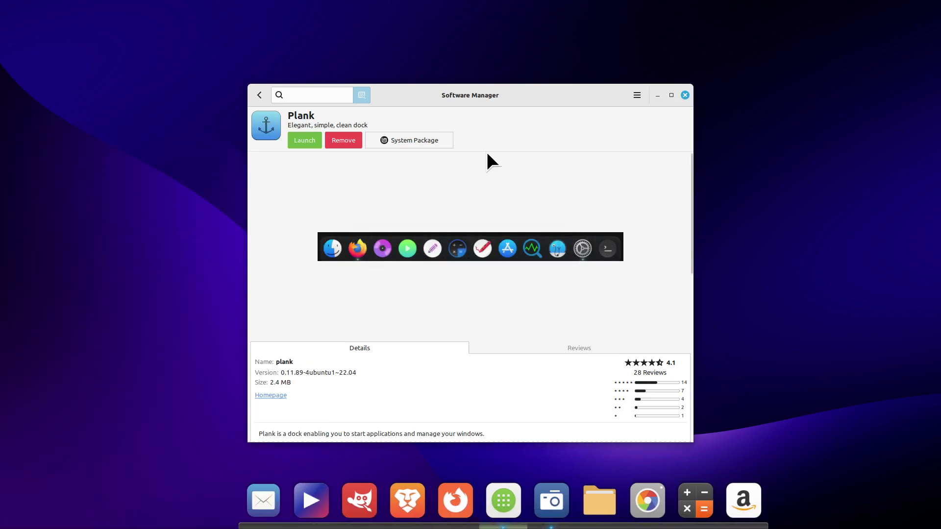
- Move the Software Manager window higher, close it, and open Startup Applications in System Settings
left_click_drag(519, 89, 515, 59)
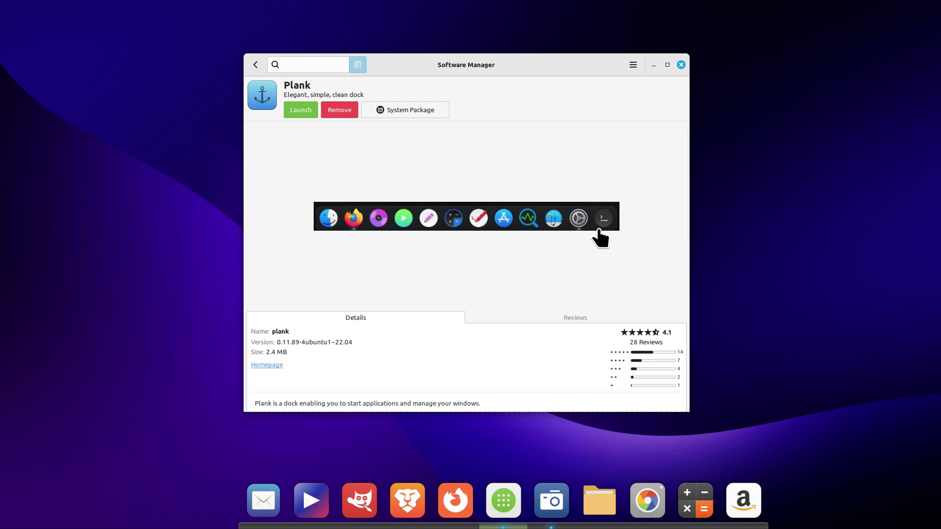
left_click(680, 64)
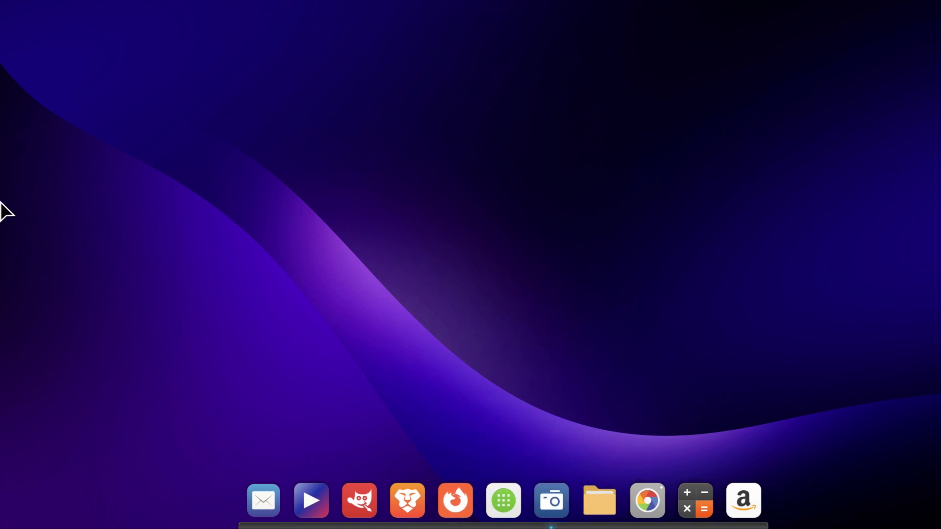
mouse_move(42, 528)
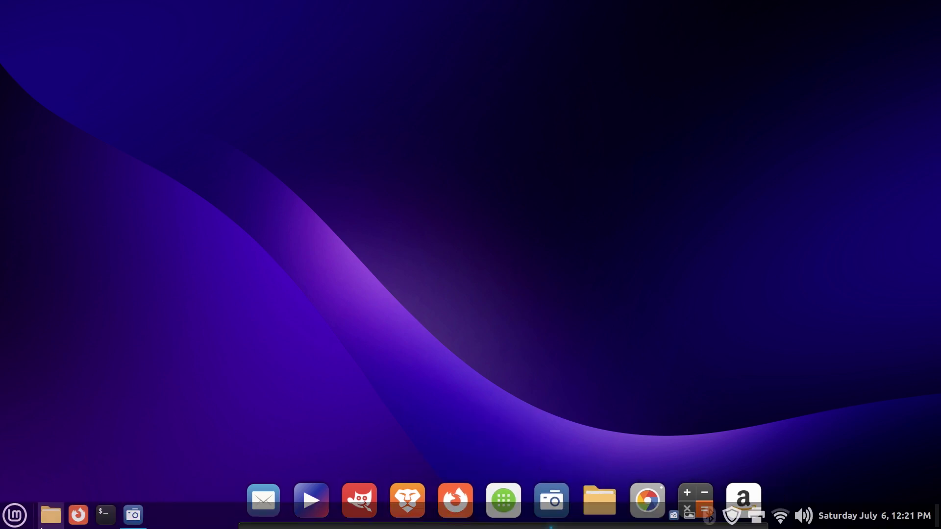
left_click(15, 515)
left_click(27, 219)
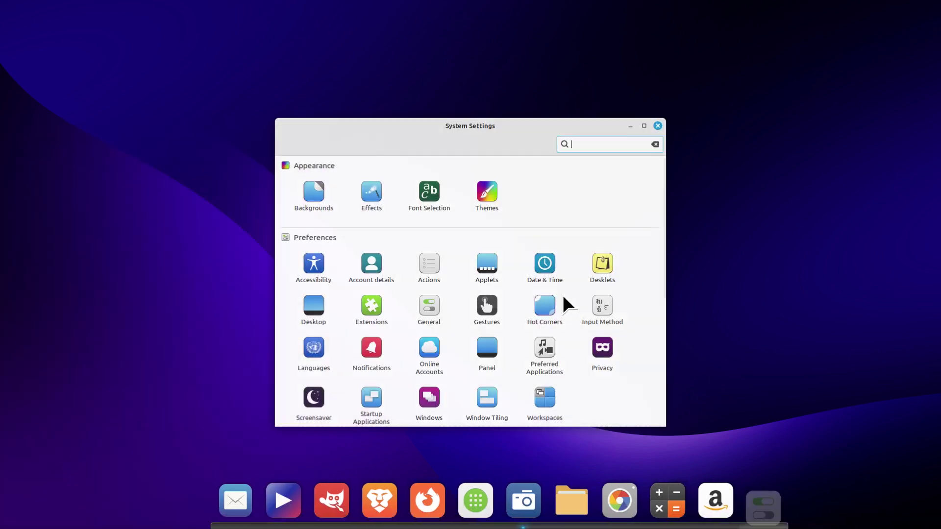
scroll(466, 343, "down", 1)
left_click(380, 374)
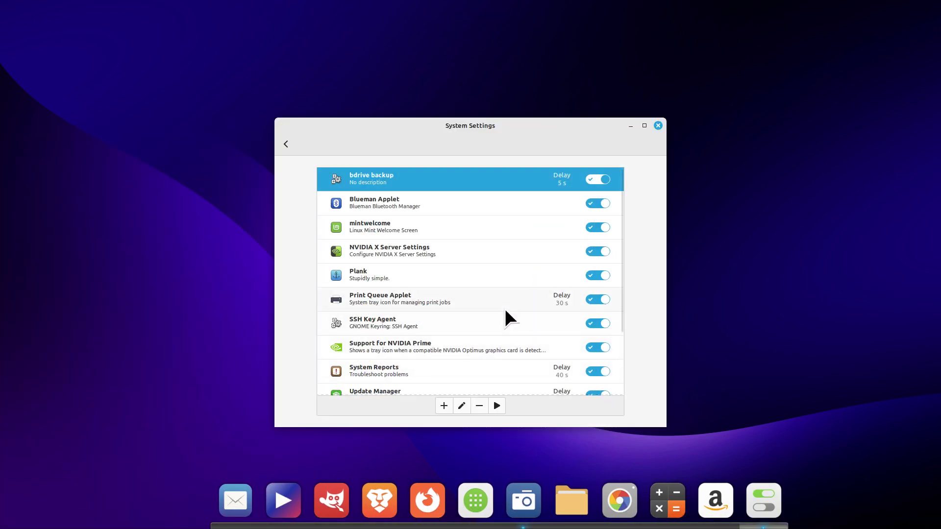
- Remove the Plank entry from the startup applications and close System Settings
left_click(503, 271)
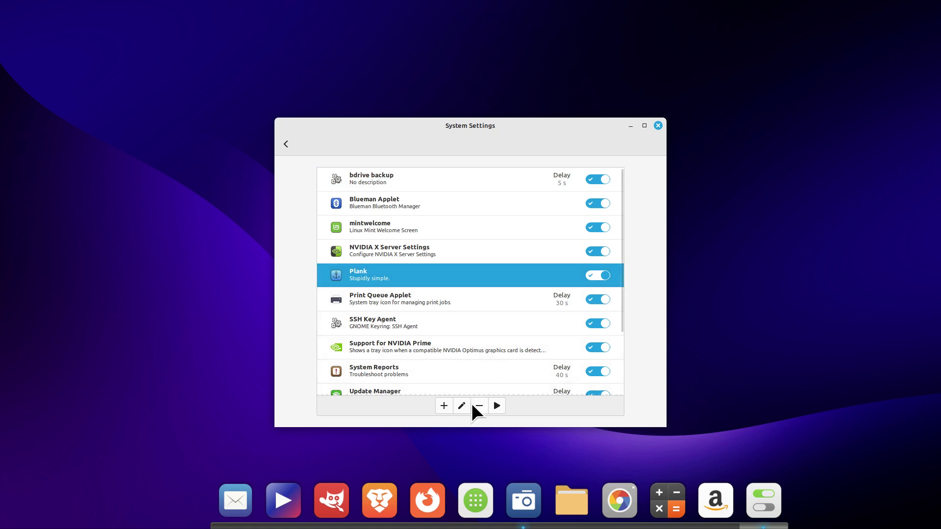
left_click(478, 407)
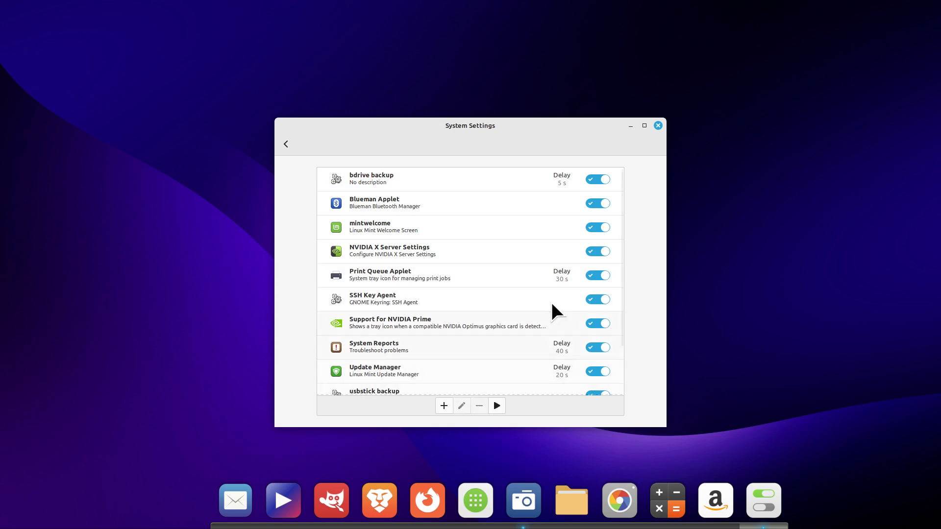
left_click(657, 126)
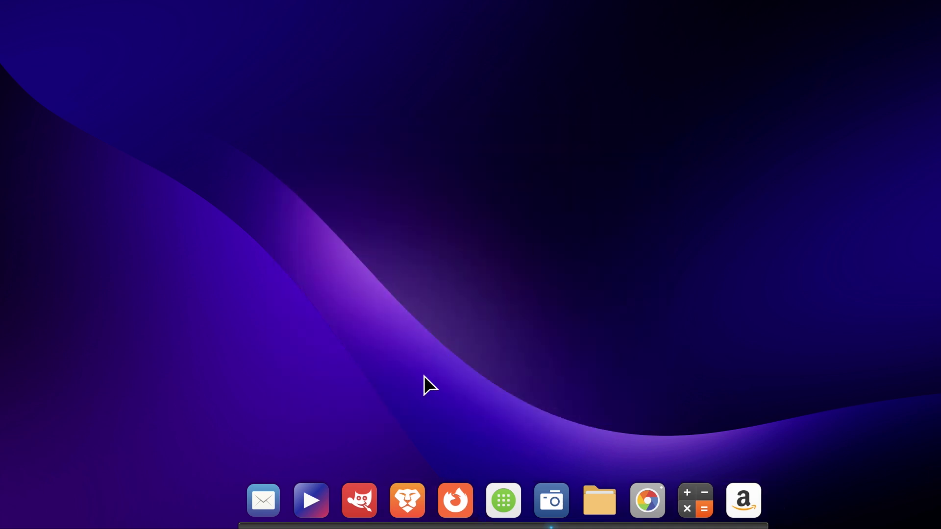
left_click(4, 524)
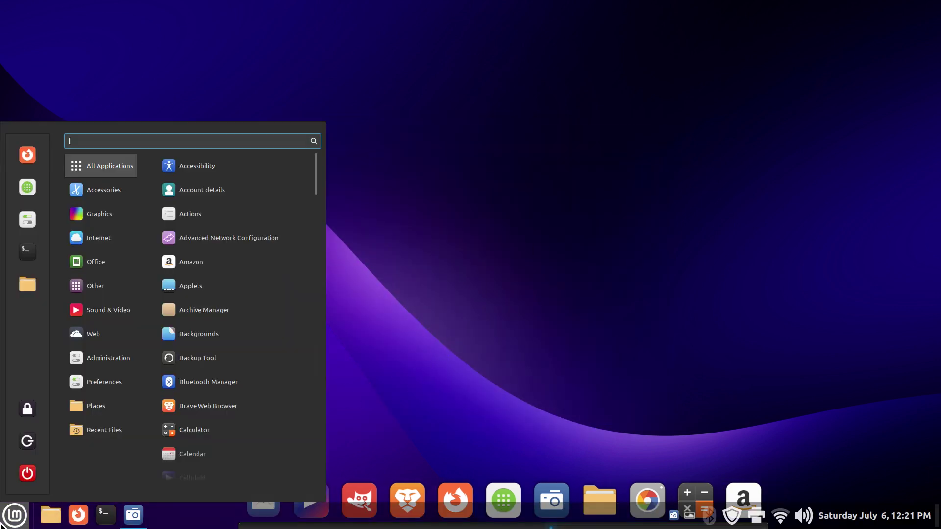
left_click(26, 472)
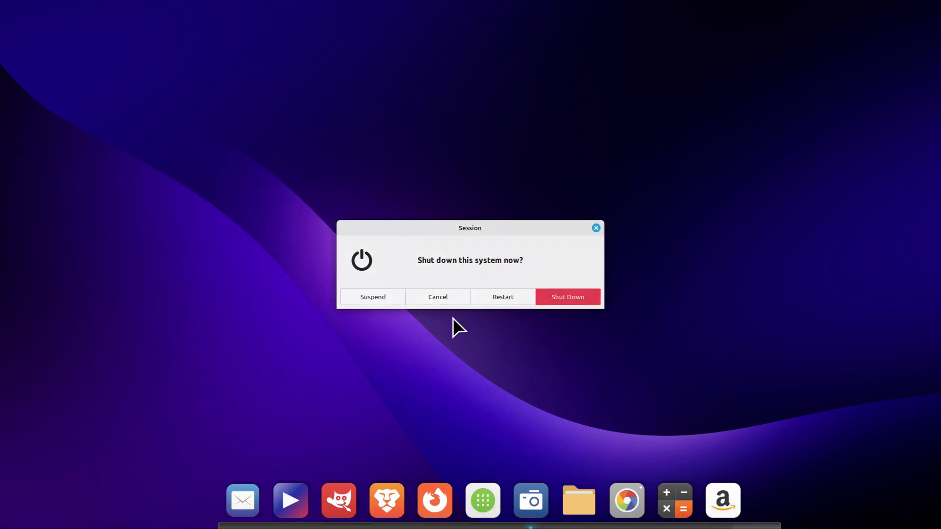
left_click(597, 227)
left_click(15, 515)
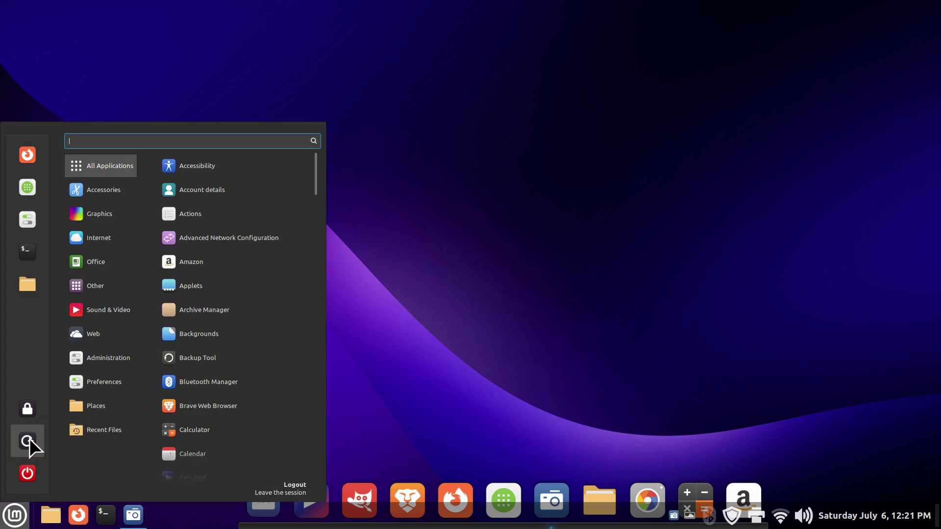
left_click(505, 264)
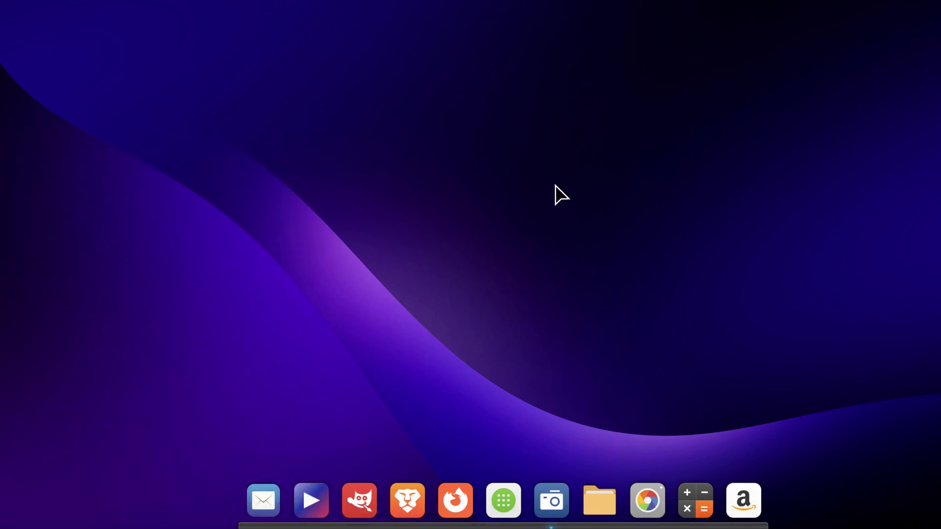